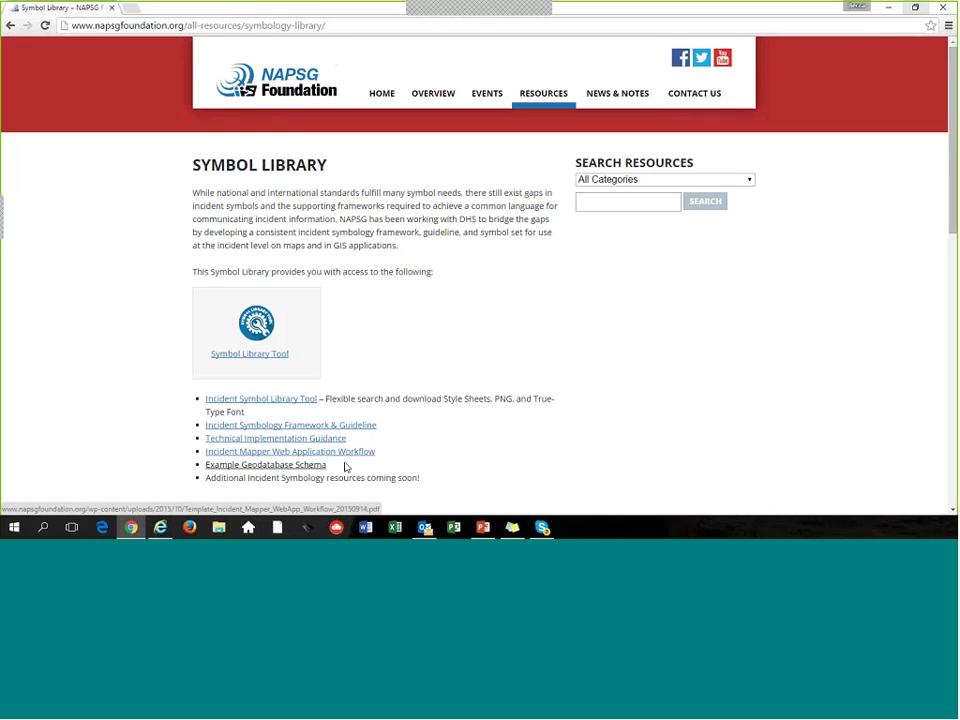
Open the Symbol Library Tool from the NAPSG Symbol Library page and look over its symbol categories.
{"action": "scroll", "coordinate": [441, 460], "scroll_direction": "down", "scroll_amount": 1}
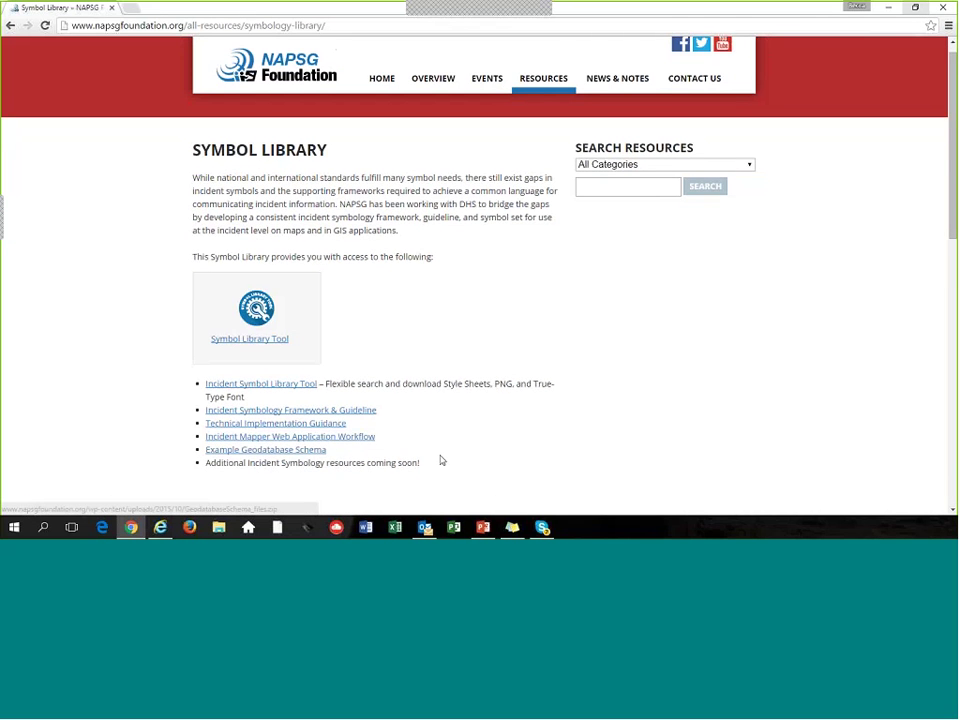
{"action": "scroll", "coordinate": [441, 460], "scroll_direction": "down", "scroll_amount": 3}
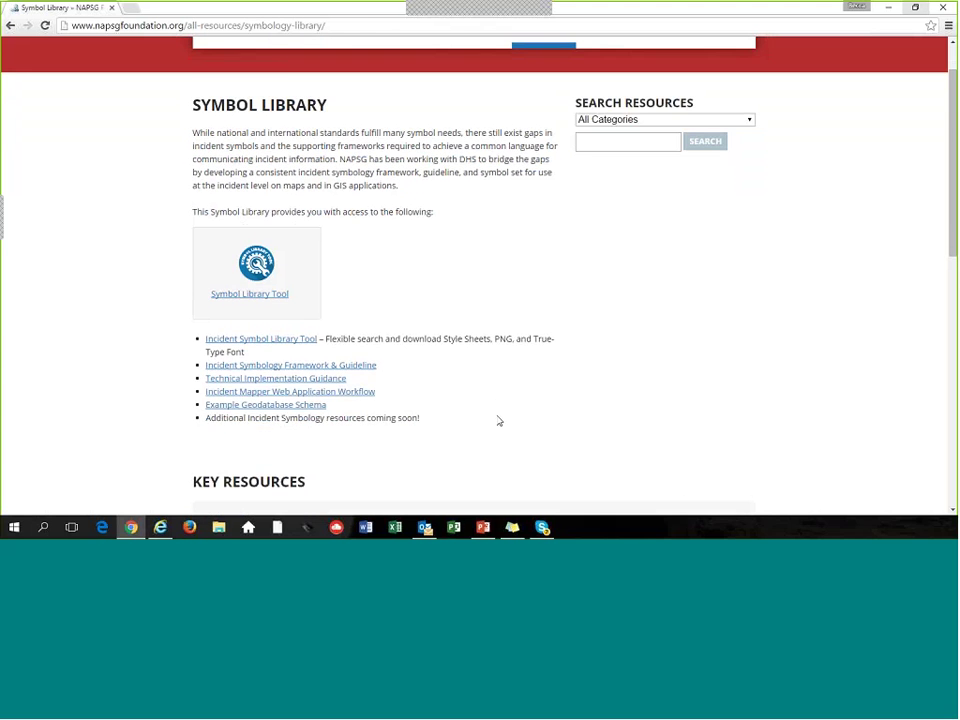
{"action": "scroll", "coordinate": [499, 421], "scroll_direction": "down", "scroll_amount": 1}
{"action": "scroll", "coordinate": [499, 421], "scroll_direction": "down", "scroll_amount": 3}
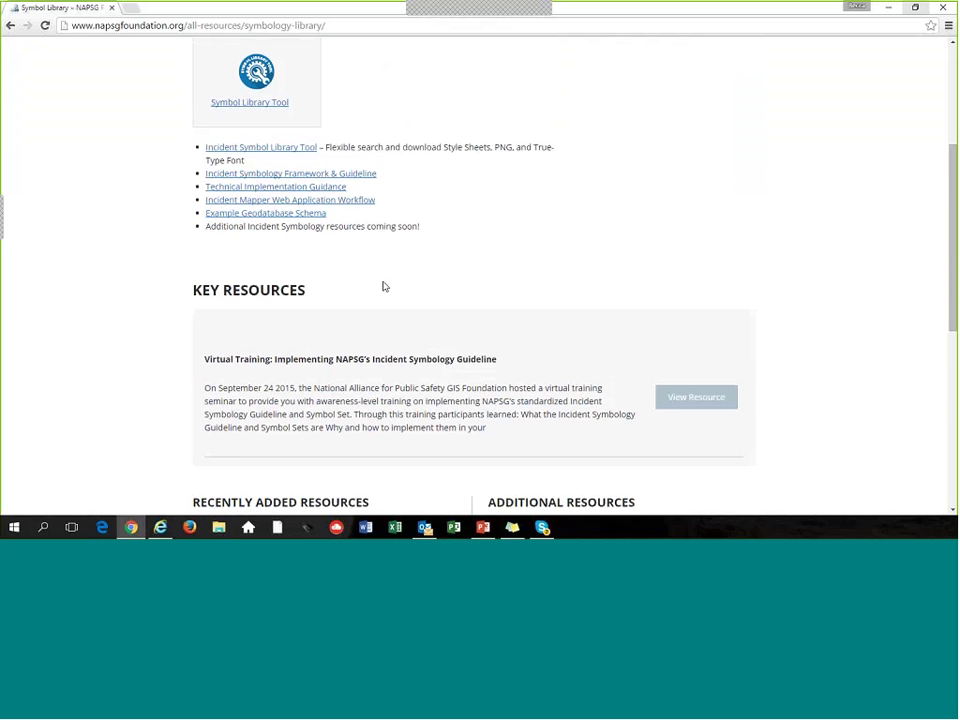
{"action": "scroll", "coordinate": [384, 285], "scroll_direction": "up", "scroll_amount": 3}
{"action": "scroll", "coordinate": [384, 287], "scroll_direction": "up", "scroll_amount": 1}
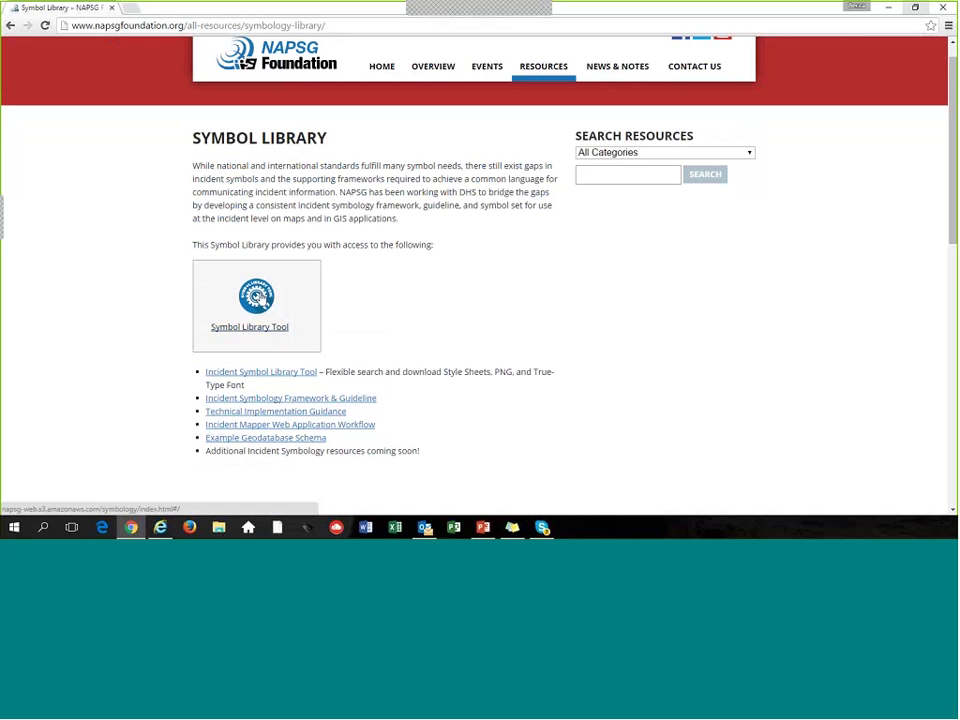
{"action": "left_click", "coordinate": [259, 299]}
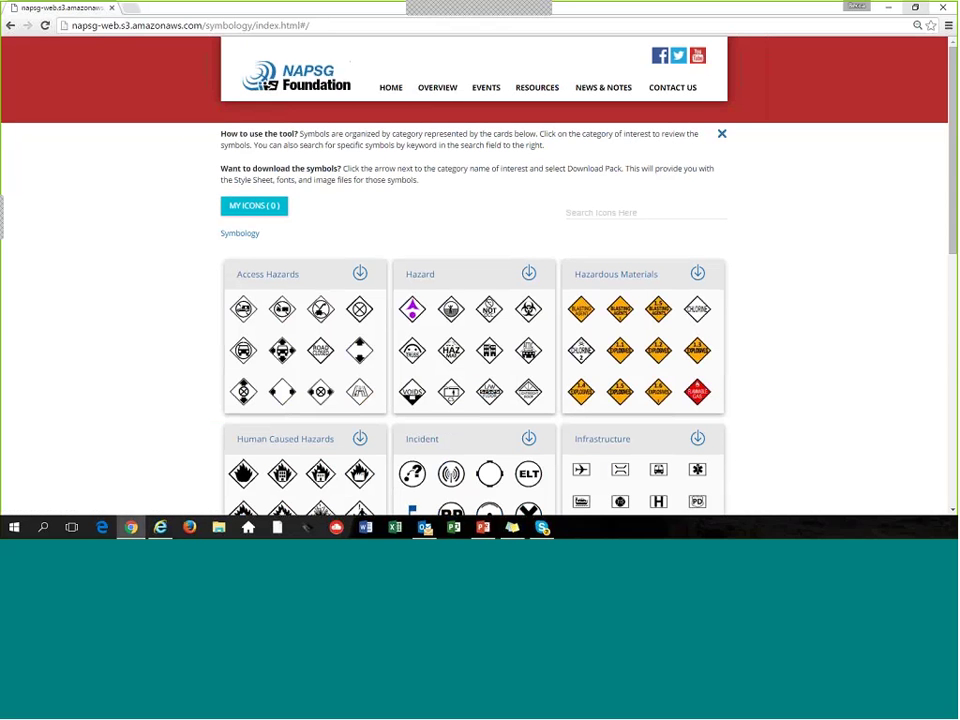
{"action": "scroll", "coordinate": [823, 225], "scroll_direction": "down", "scroll_amount": 1}
{"action": "scroll", "coordinate": [825, 233], "scroll_direction": "down", "scroll_amount": 2}
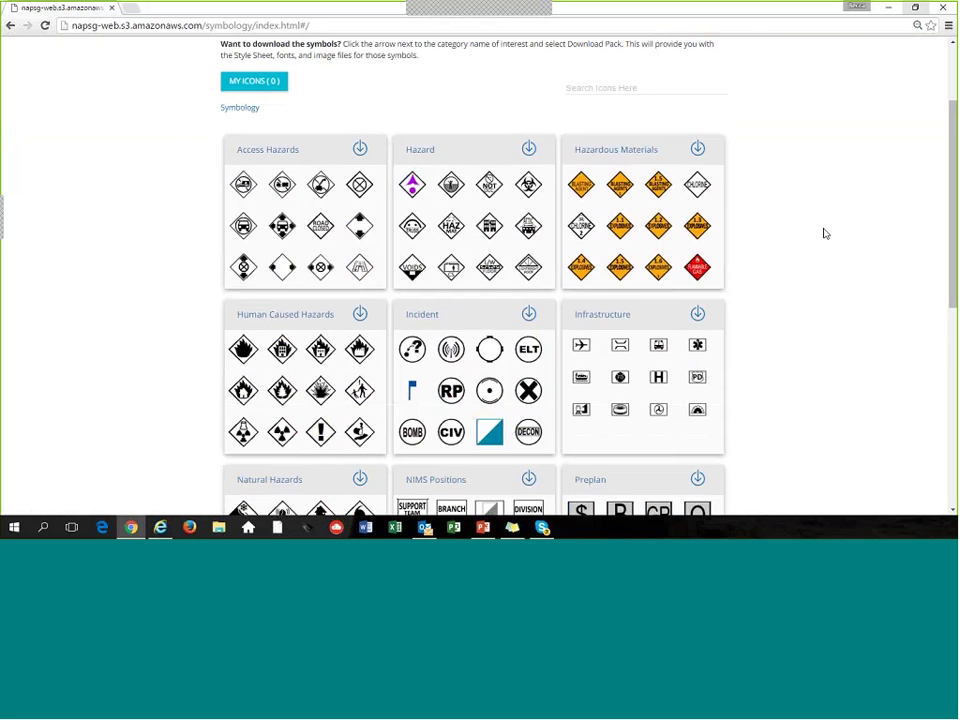
{"action": "scroll", "coordinate": [822, 230], "scroll_direction": "up", "scroll_amount": 2}
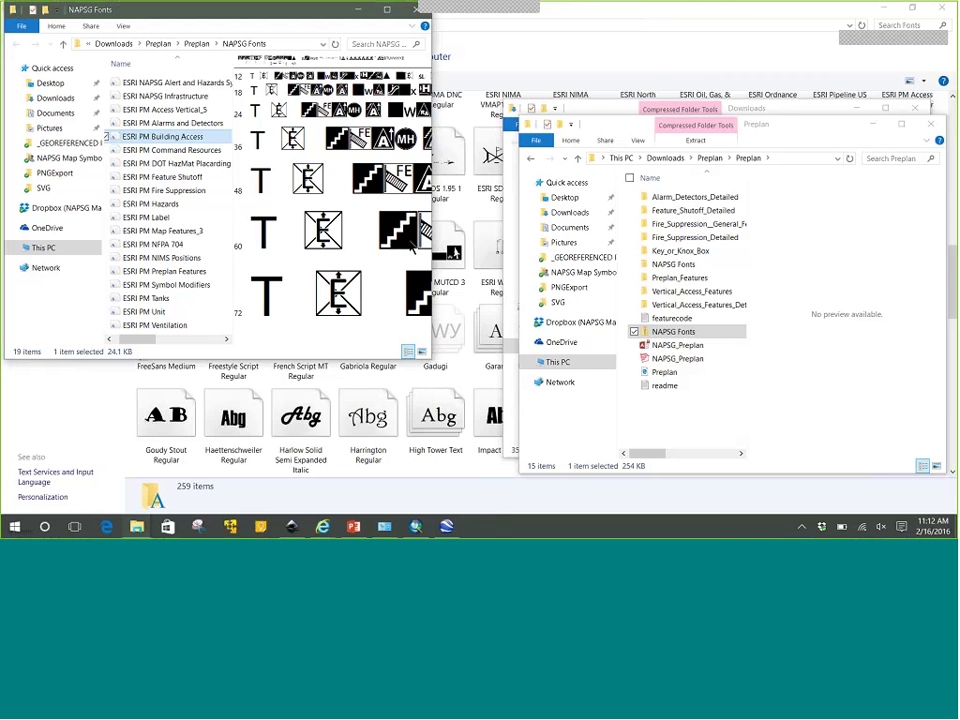
Switch to the Internet Explorer window showing the ICP symbol, go back to the Symbol Library page and reopen the Symbol Library Tool.
{"action": "mouse_move", "coordinate": [322, 526]}
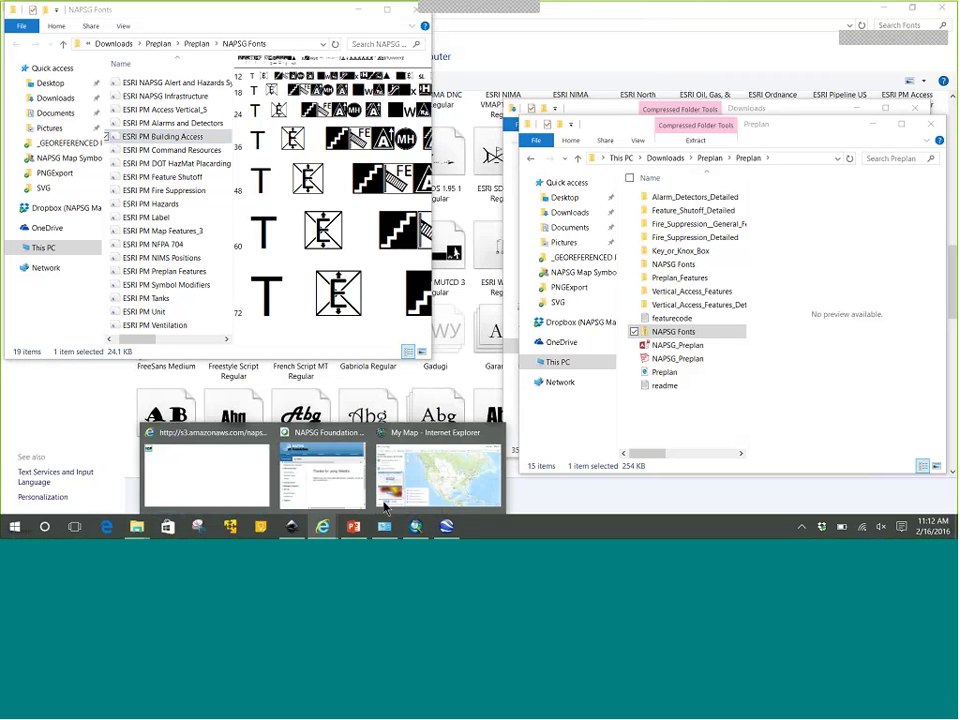
{"action": "left_click", "coordinate": [194, 482]}
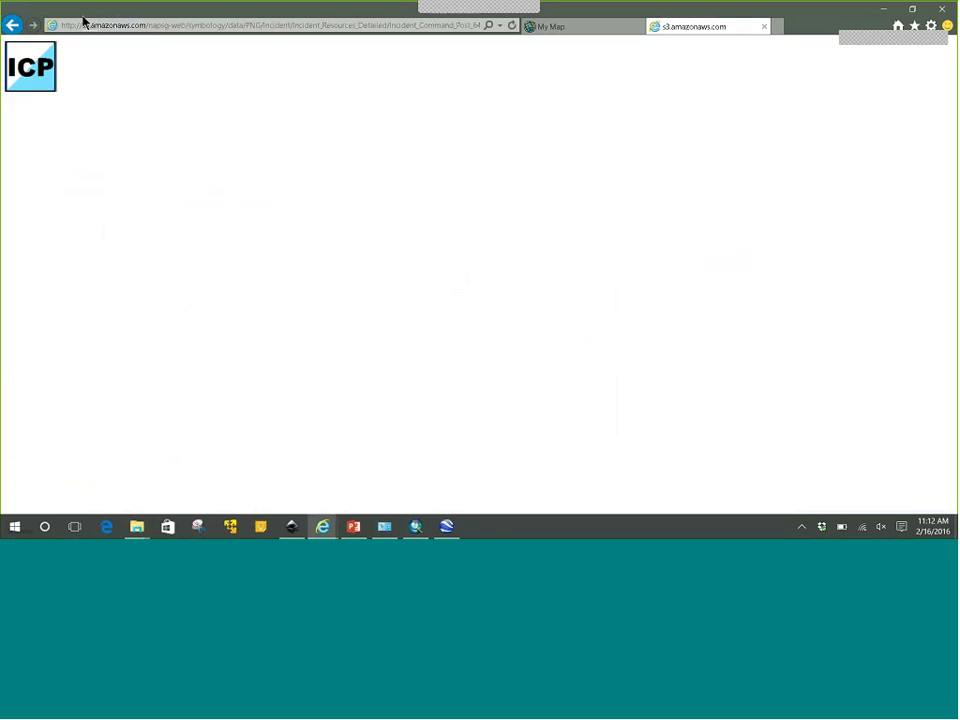
{"action": "left_click", "coordinate": [11, 26]}
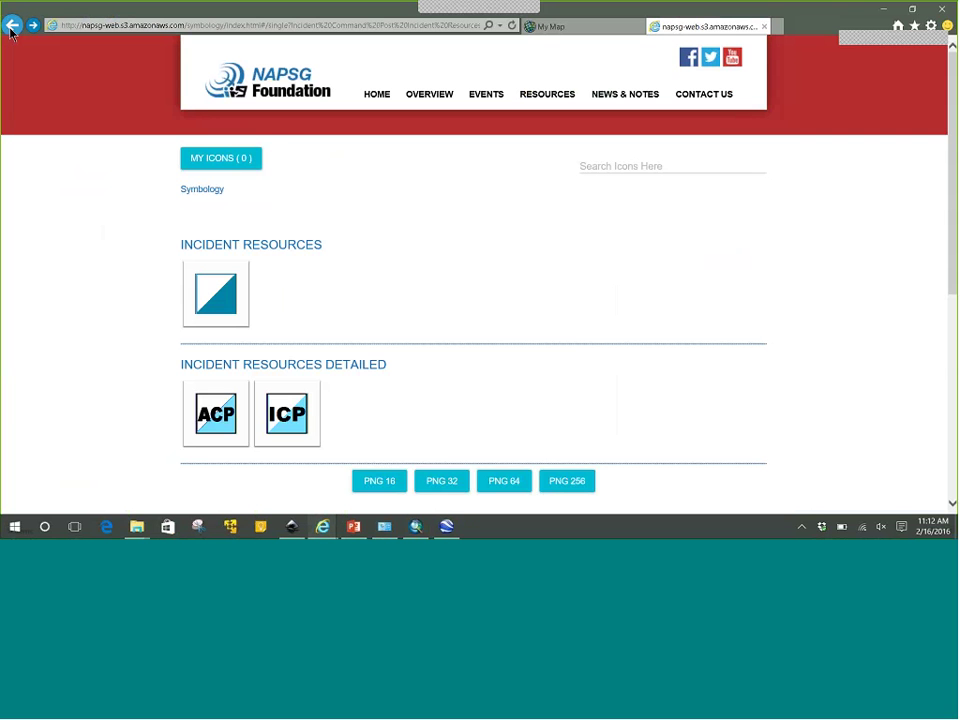
{"action": "left_click", "coordinate": [11, 27]}
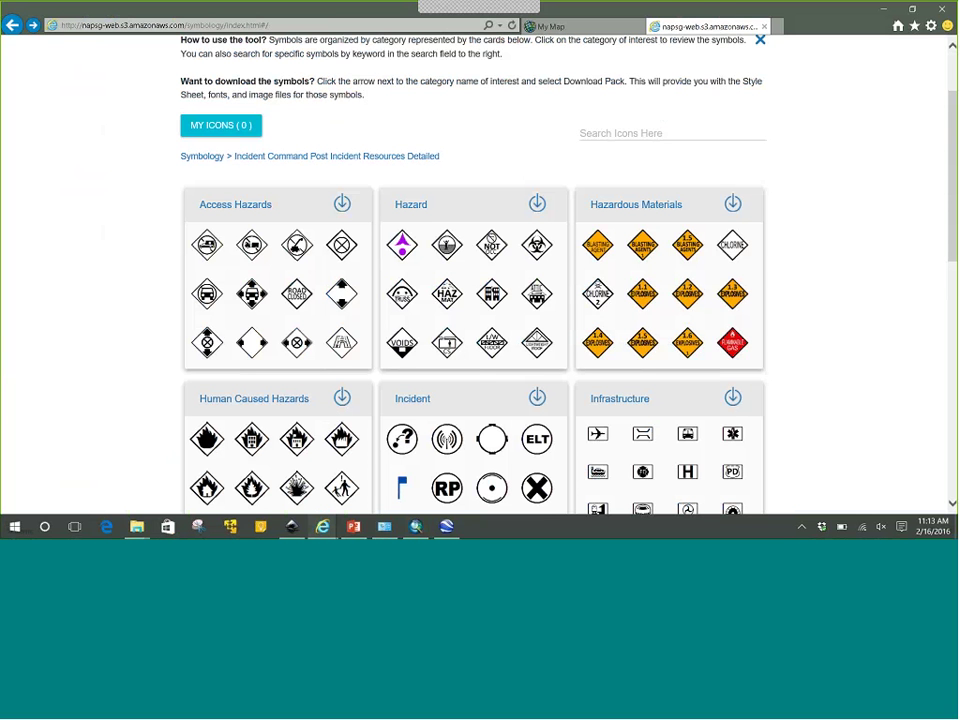
{"action": "left_click", "coordinate": [12, 25]}
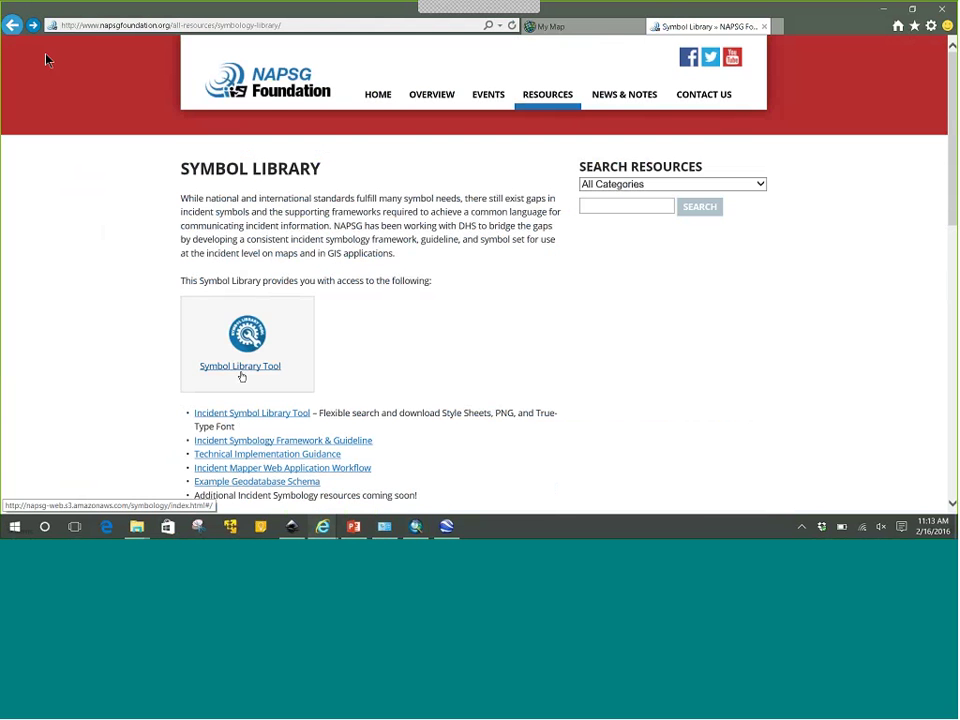
{"action": "left_click", "coordinate": [243, 368]}
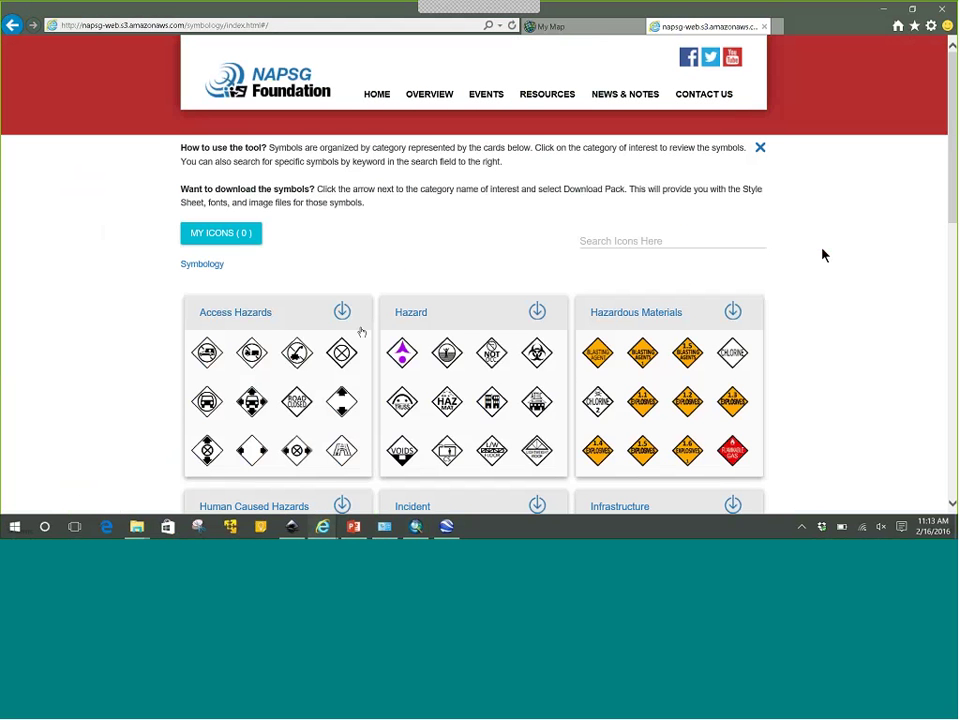
Look over the symbol categories, browse the Preplan category's symbols and return to the category overview.
{"action": "scroll", "coordinate": [822, 256], "scroll_direction": "down", "scroll_amount": 5}
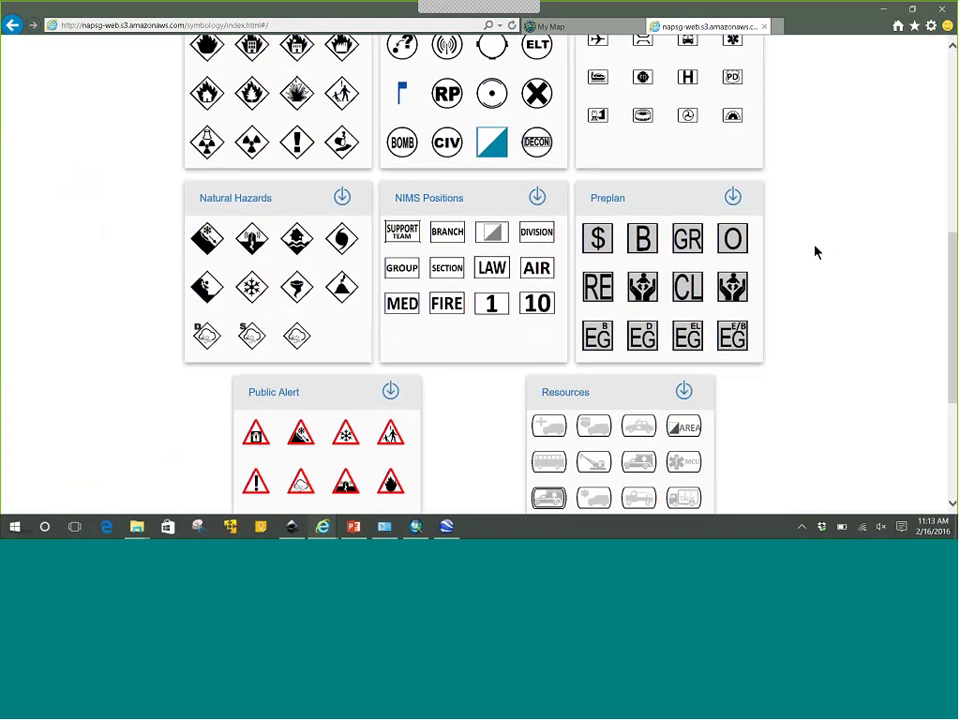
{"action": "scroll", "coordinate": [815, 252], "scroll_direction": "up", "scroll_amount": 2}
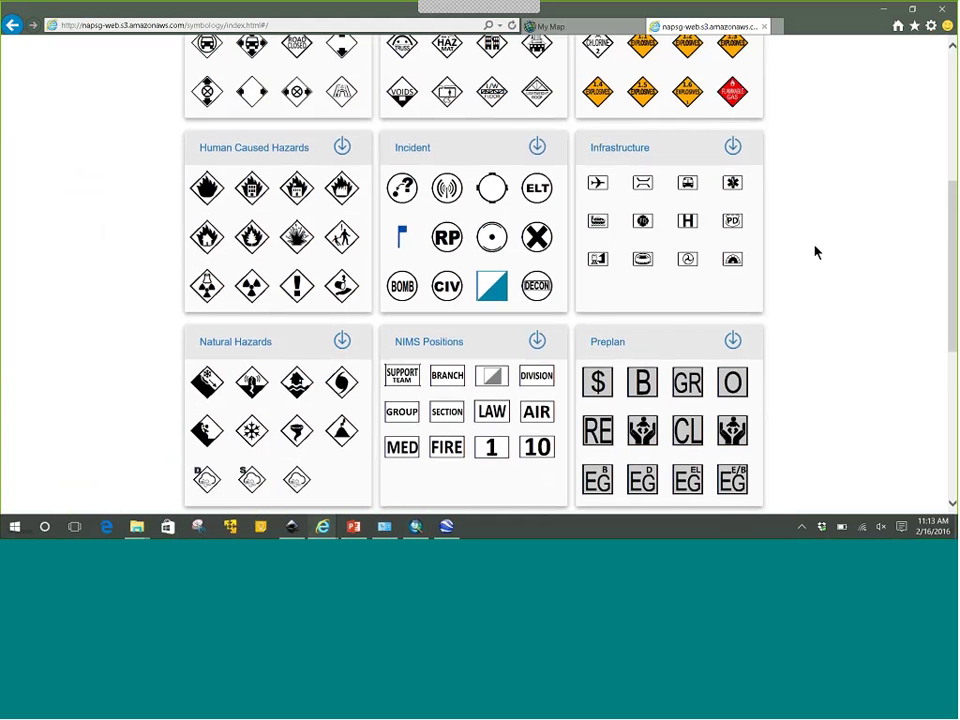
{"action": "scroll", "coordinate": [815, 252], "scroll_direction": "up", "scroll_amount": 4}
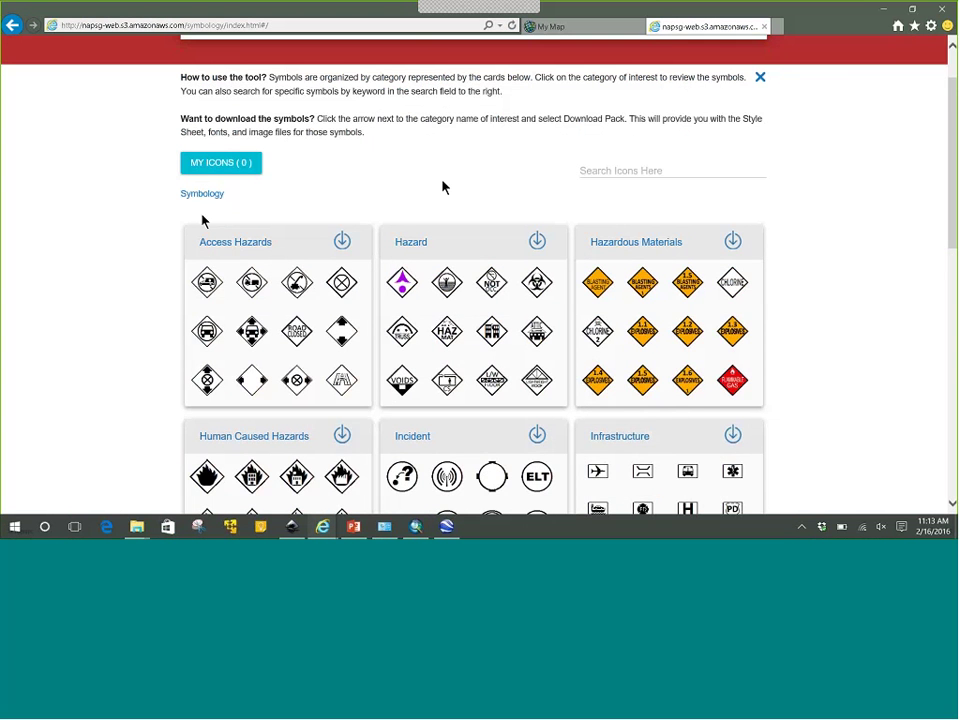
{"action": "scroll", "coordinate": [729, 265], "scroll_direction": "down", "scroll_amount": 3}
{"action": "scroll", "coordinate": [729, 265], "scroll_direction": "down", "scroll_amount": 1}
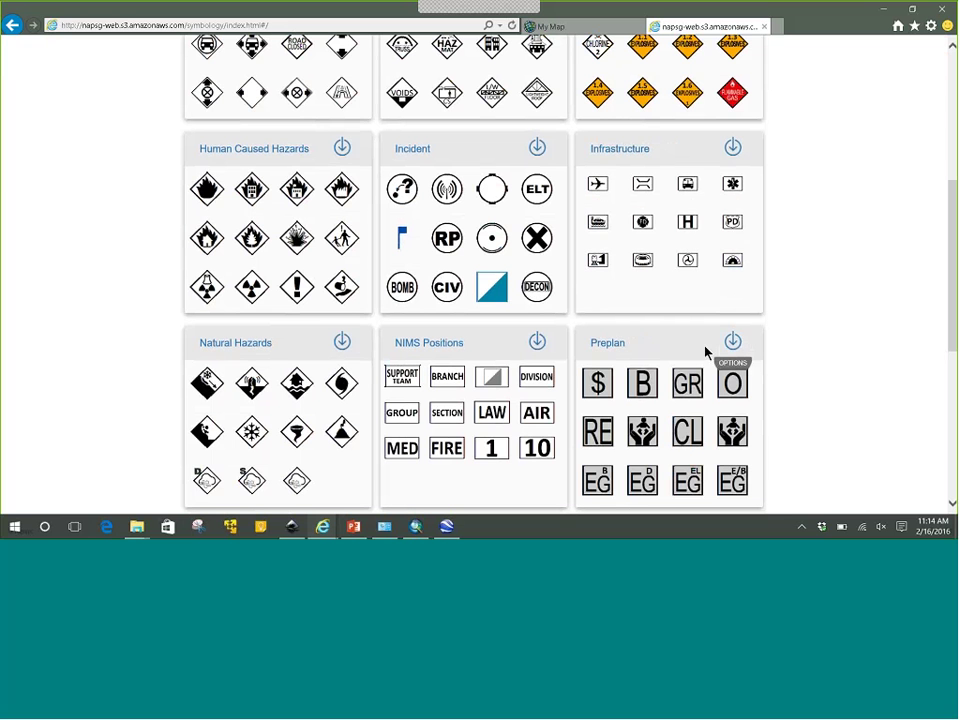
{"action": "left_click", "coordinate": [614, 343]}
{"action": "scroll", "coordinate": [808, 354], "scroll_direction": "down", "scroll_amount": 10}
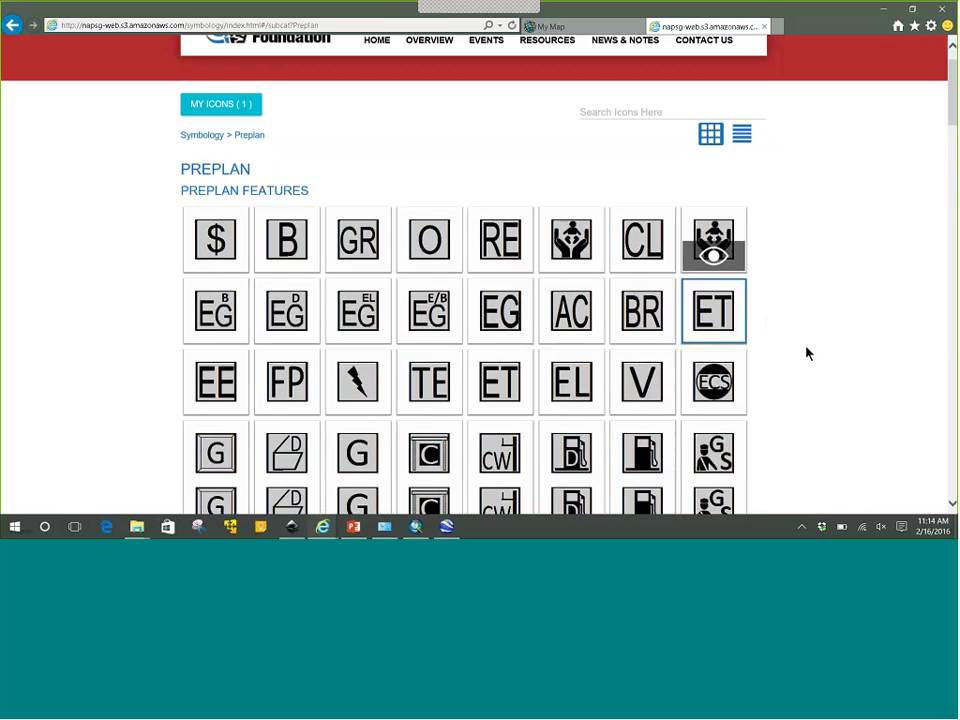
{"action": "scroll", "coordinate": [806, 352], "scroll_direction": "down", "scroll_amount": 4}
{"action": "left_click", "coordinate": [12, 26]}
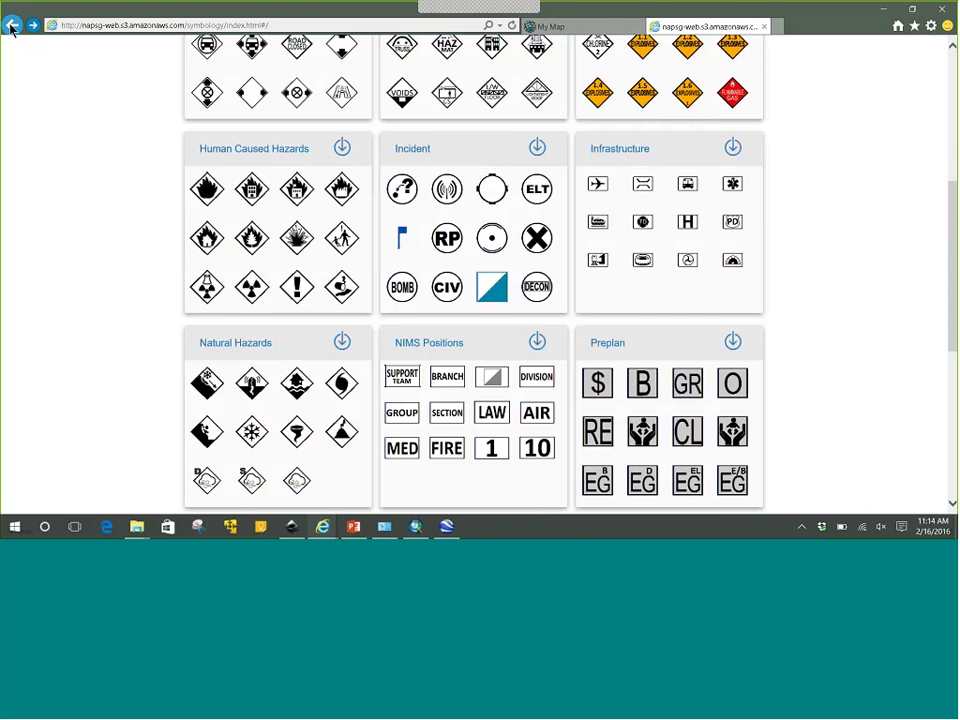
Request the download pack for the Preplan category and cancel the Preplan.zip download.
{"action": "left_click", "coordinate": [731, 344]}
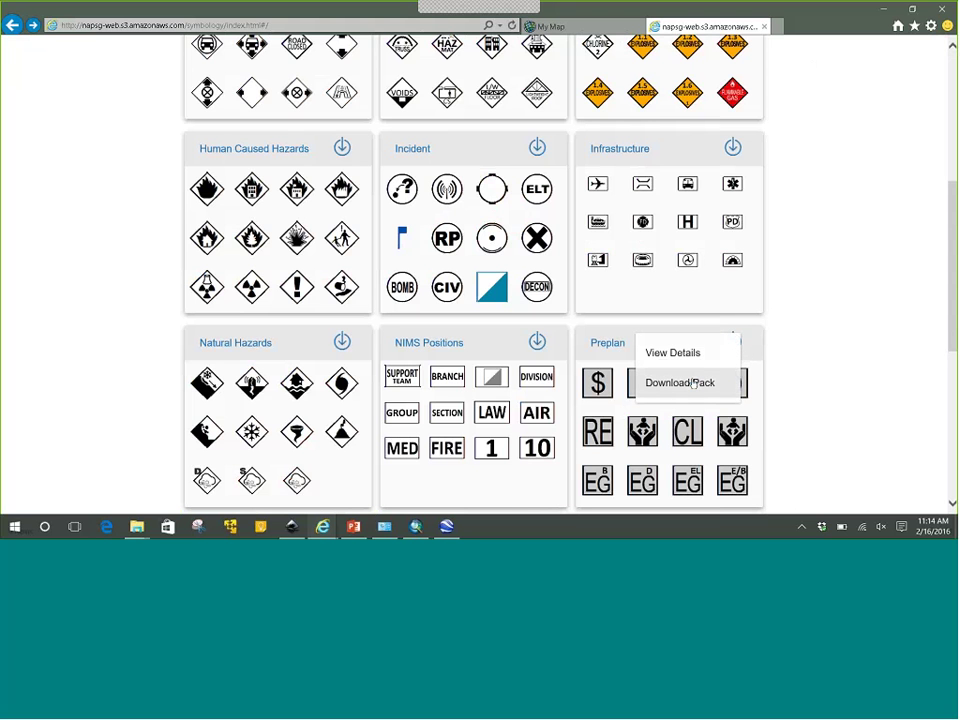
{"action": "left_click", "coordinate": [693, 383]}
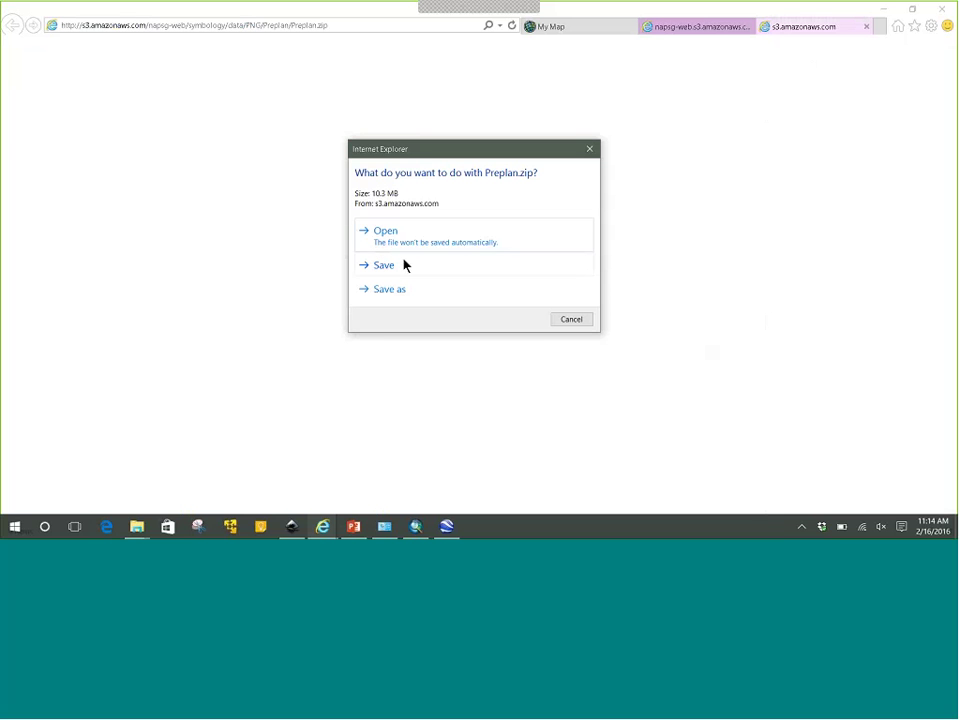
{"action": "left_click", "coordinate": [572, 320]}
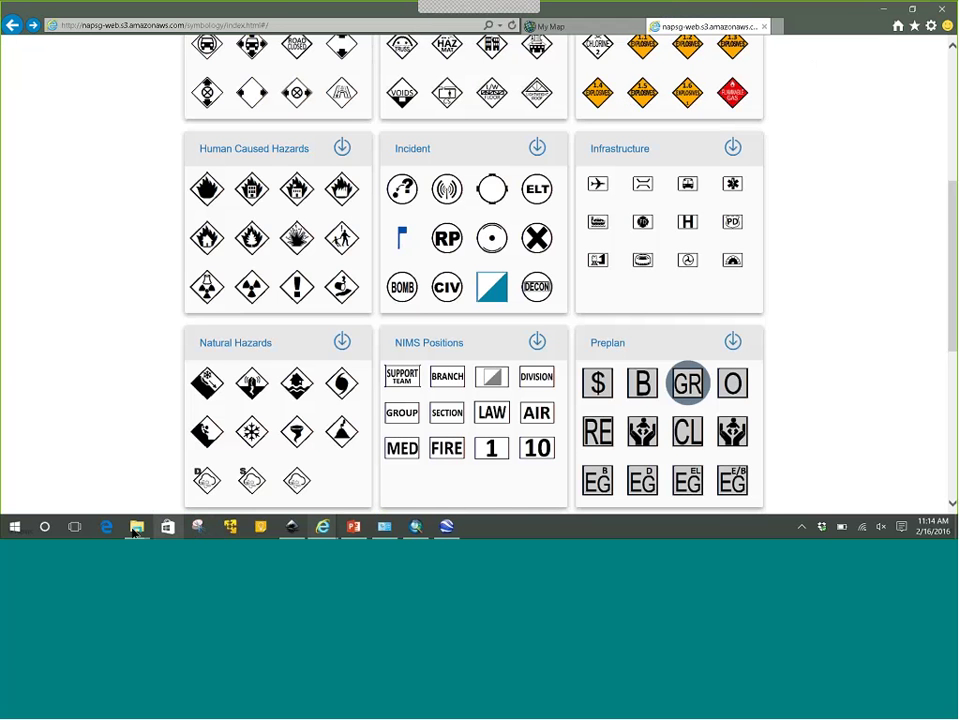
Switch to the Downloads folder in File Explorer, maximize it and show the extraction options for the Preplan zip file.
{"action": "mouse_move", "coordinate": [136, 527]}
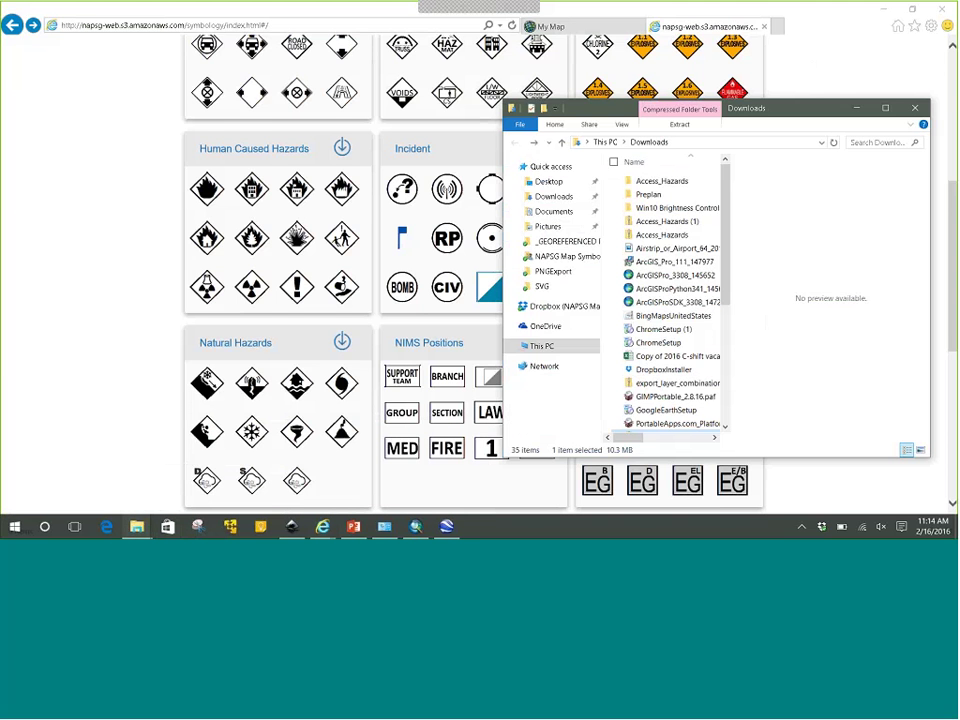
{"action": "key", "text": "super+Up"}
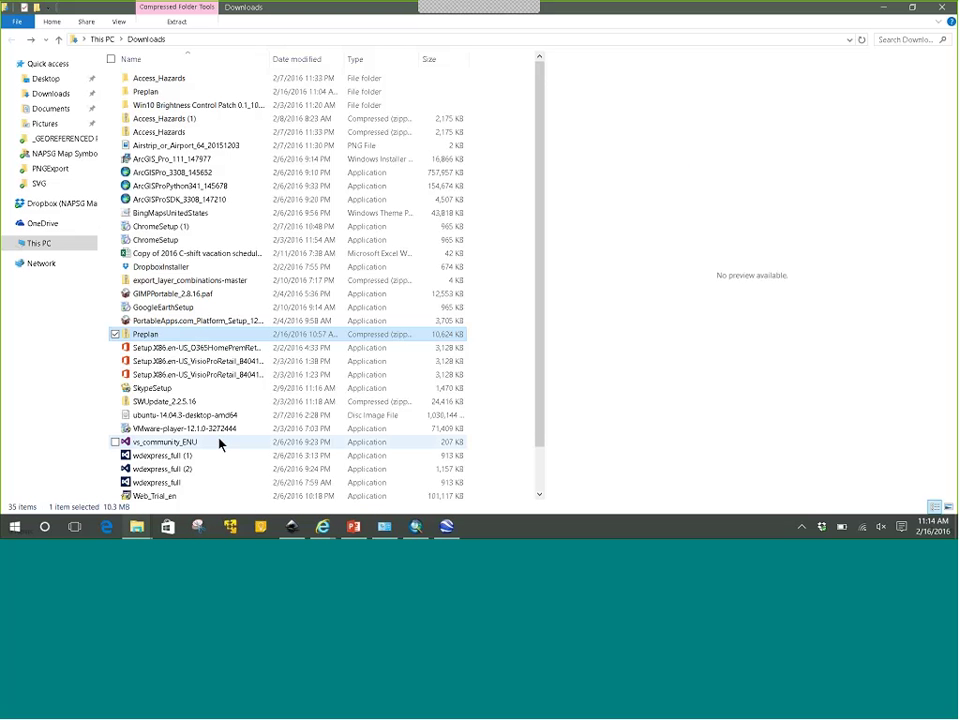
{"action": "right_click", "coordinate": [174, 334]}
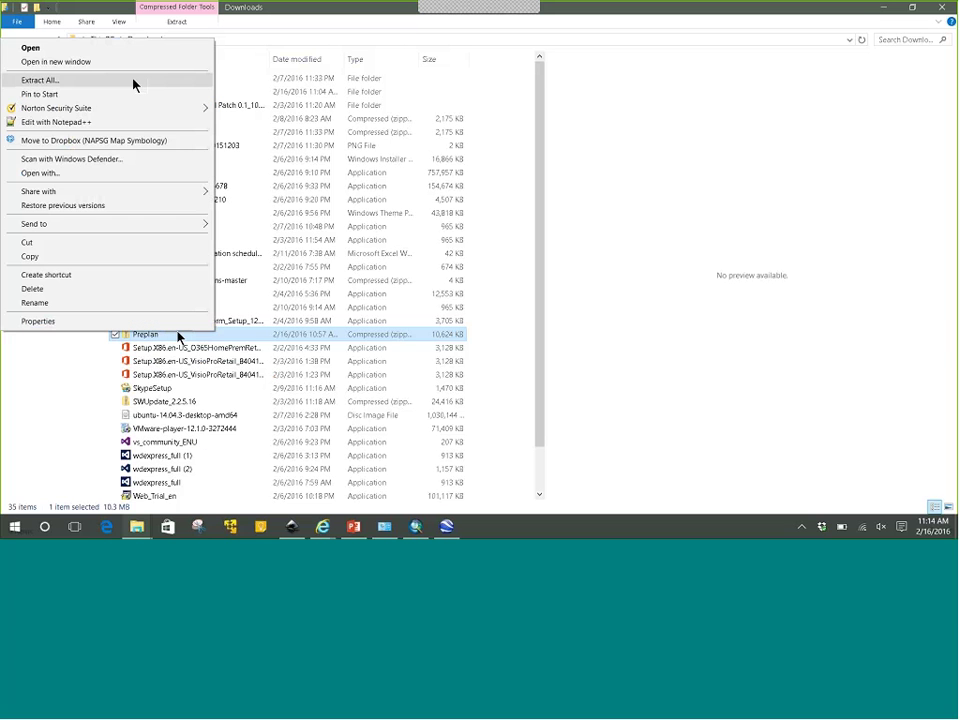
{"action": "left_click", "coordinate": [182, 24]}
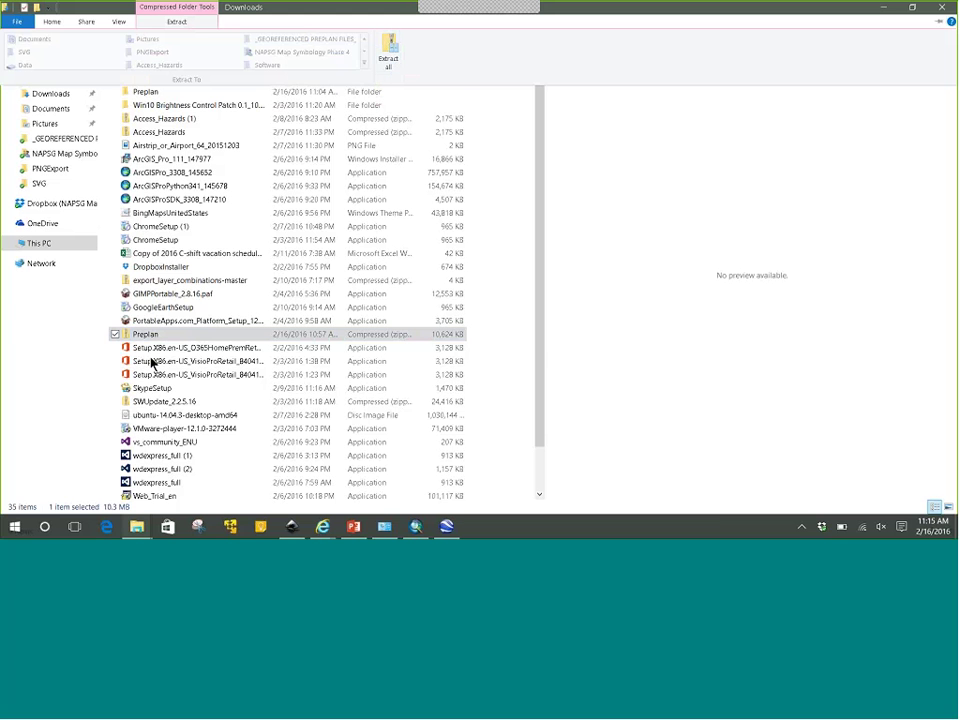
{"action": "scroll", "coordinate": [231, 263], "scroll_direction": "down", "scroll_amount": 1}
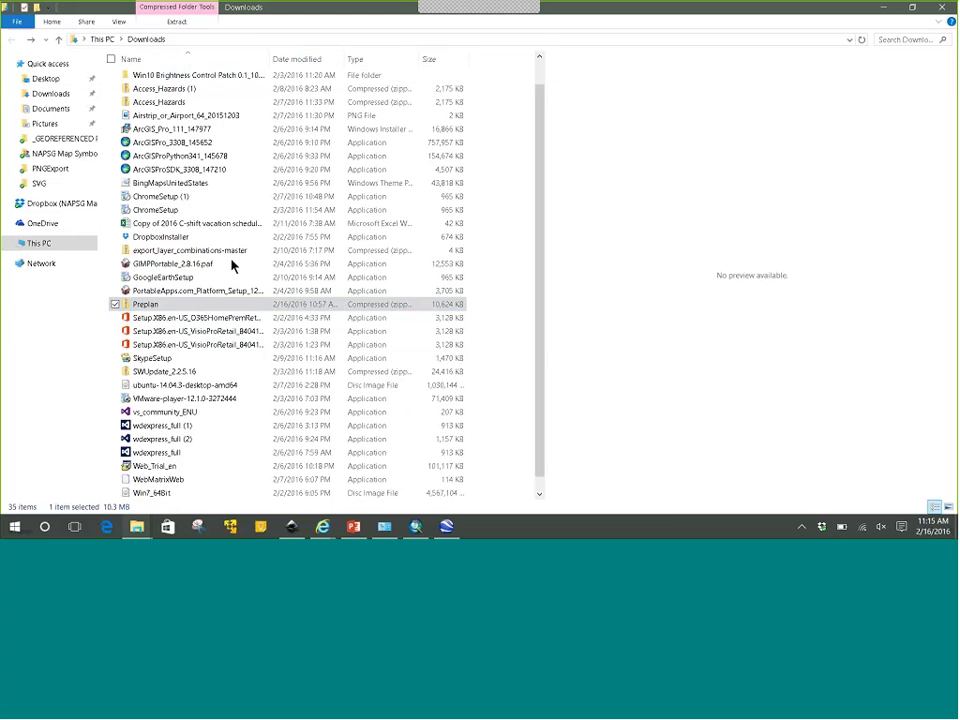
{"action": "scroll", "coordinate": [218, 196], "scroll_direction": "up", "scroll_amount": 1}
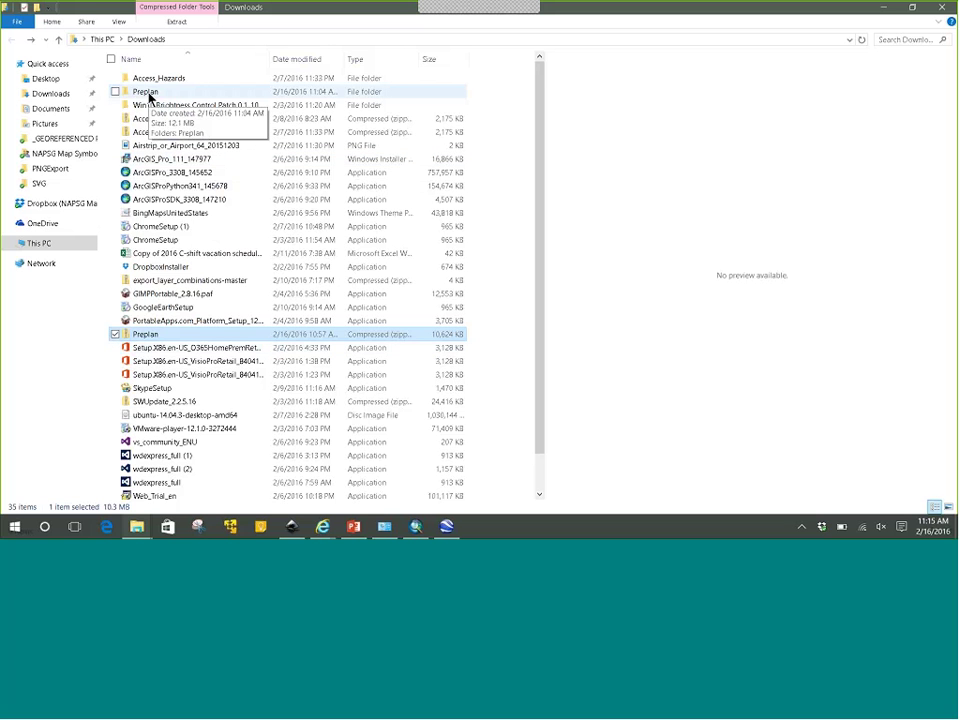
Open the extracted Preplan folder, view the symbol images in Alarm_Detectors_Detailed and return to the Preplan folder.
{"action": "double_click", "coordinate": [148, 92]}
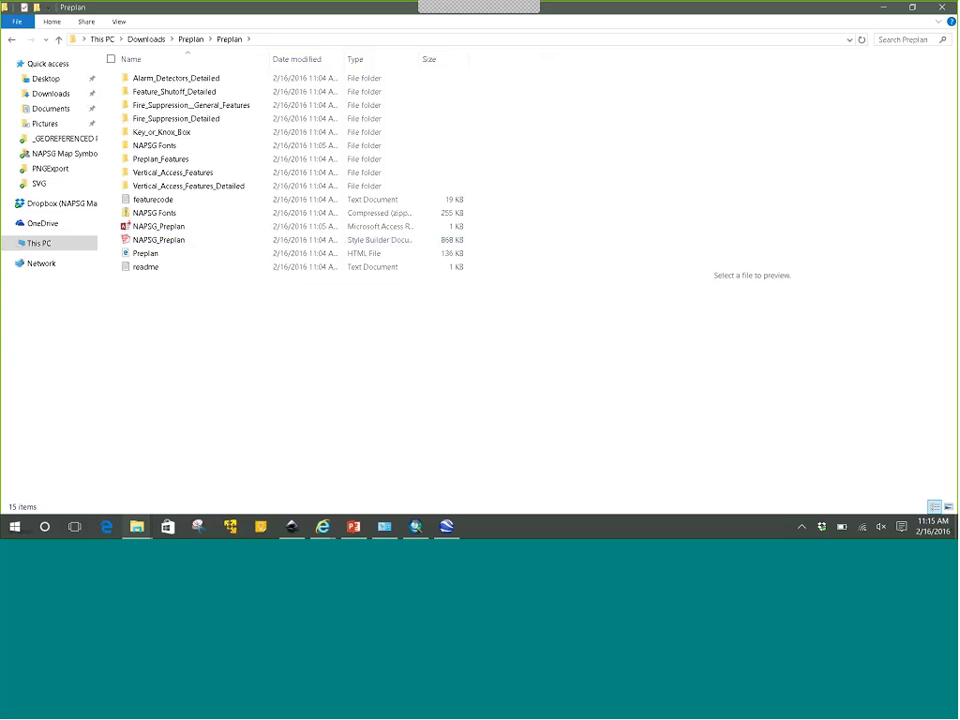
{"action": "left_click", "coordinate": [207, 82]}
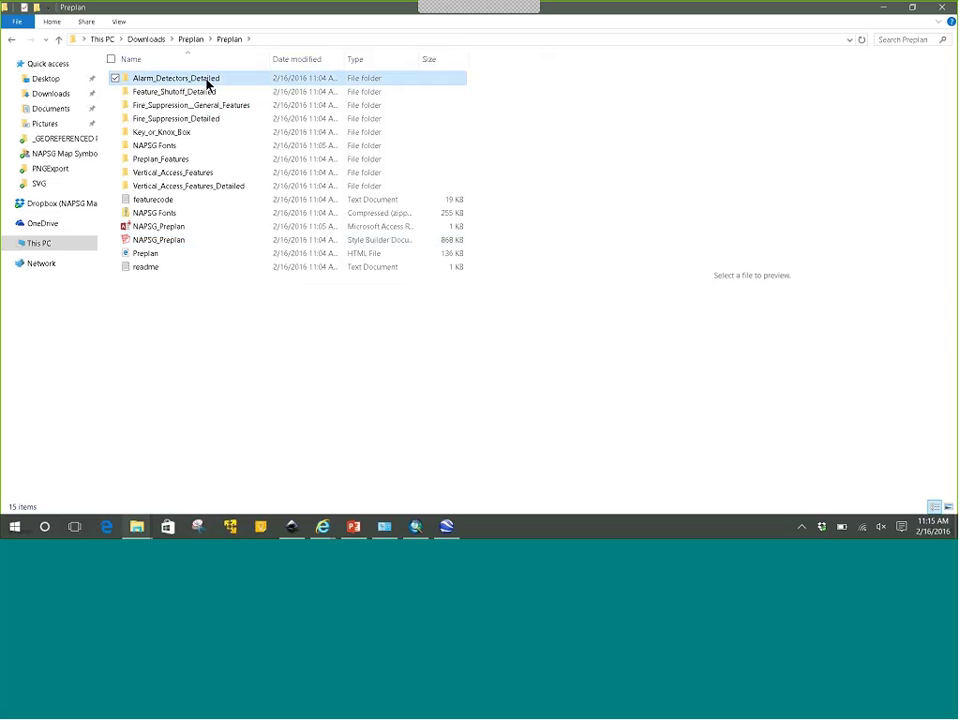
{"action": "double_click", "coordinate": [207, 84]}
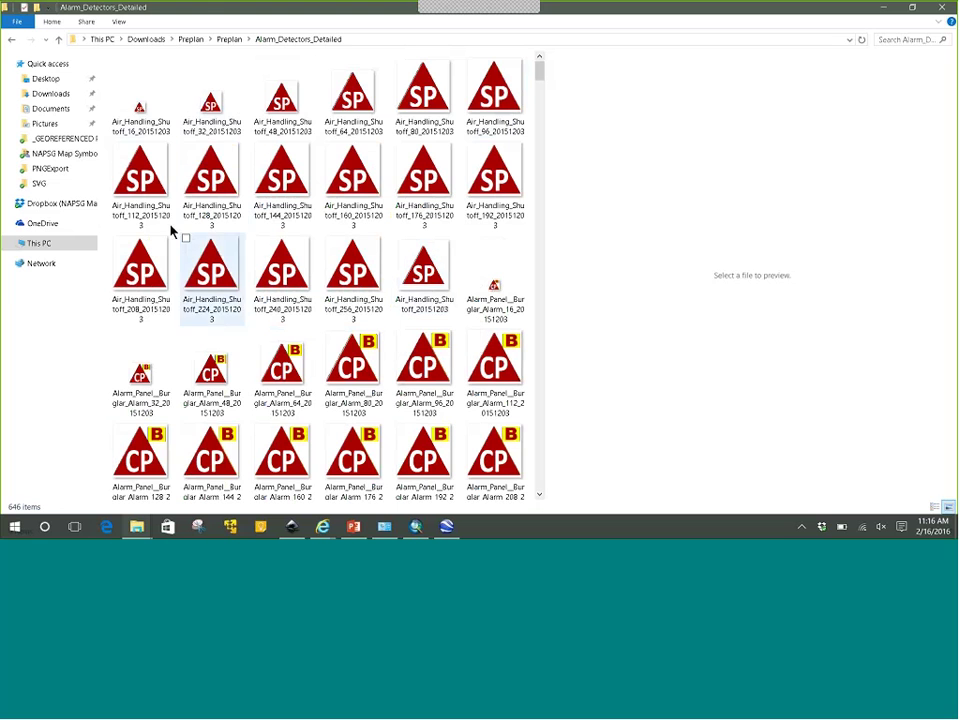
{"action": "left_click", "coordinate": [229, 39]}
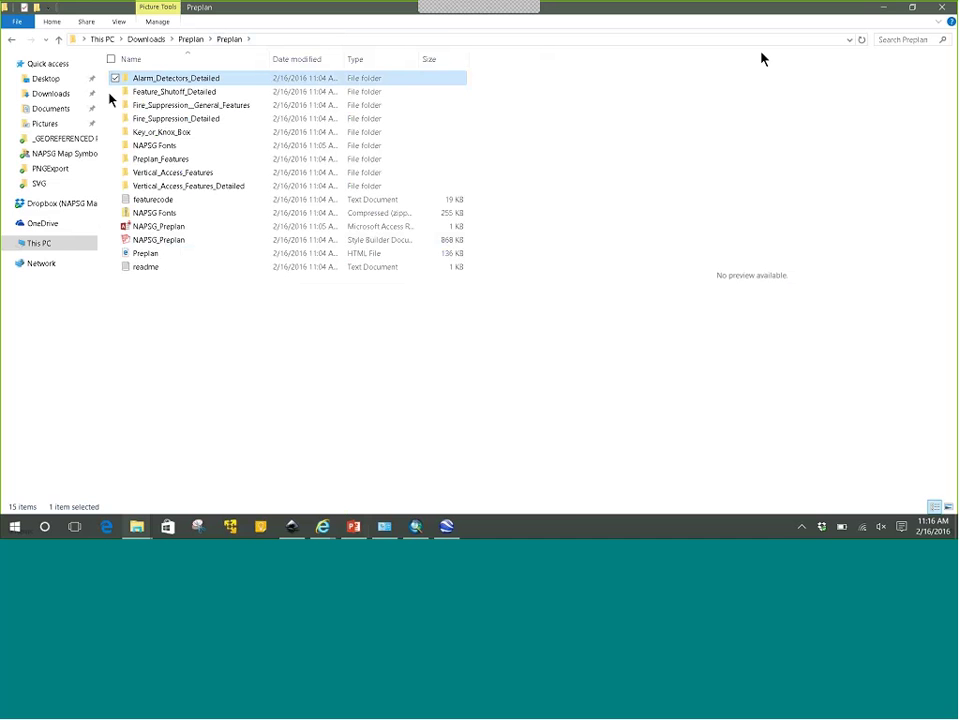
Minimize the Preplan folder window and browse the Preplan category in the Symbol Library Tool through to the Key or Knox Box symbols.
{"action": "left_click", "coordinate": [886, 9]}
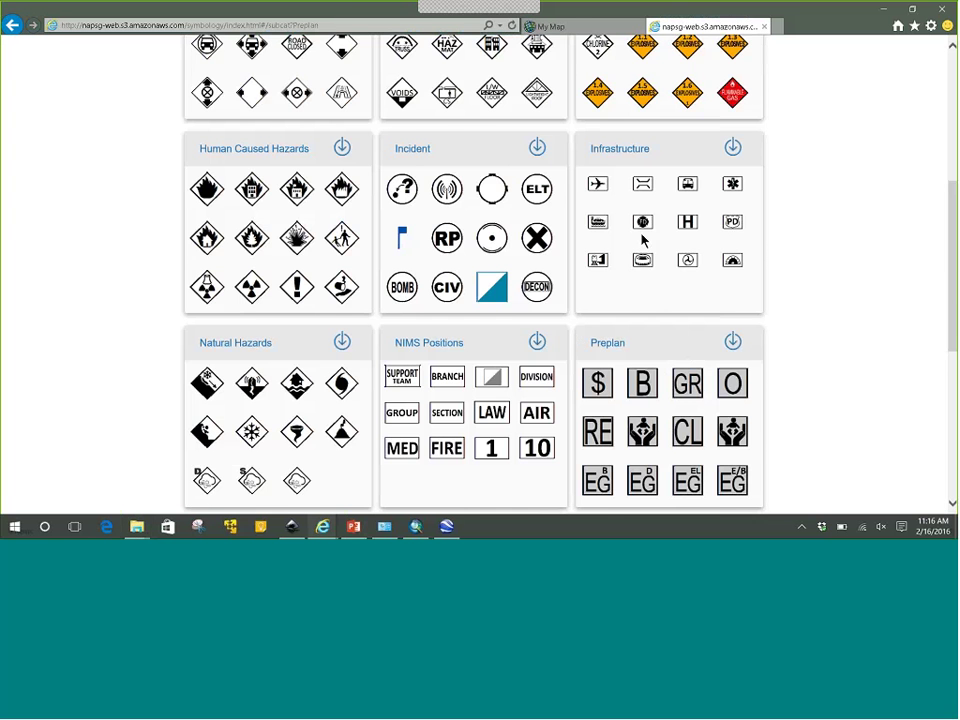
{"action": "left_click", "coordinate": [577, 342]}
{"action": "scroll", "coordinate": [487, 302], "scroll_direction": "down", "scroll_amount": 2}
{"action": "scroll", "coordinate": [487, 302], "scroll_direction": "down", "scroll_amount": 20}
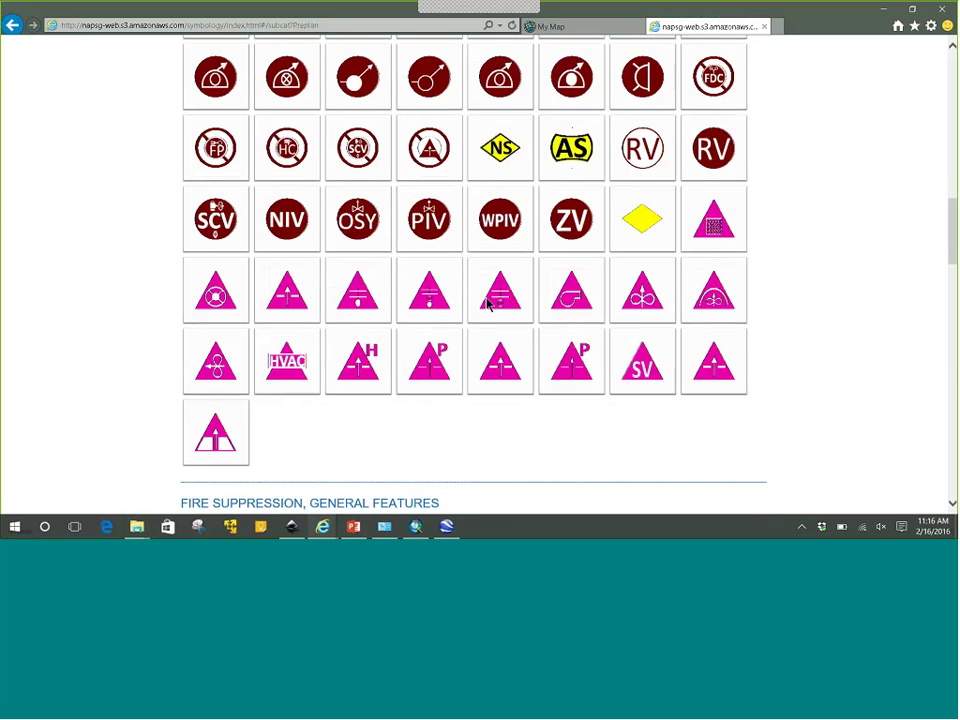
{"action": "scroll", "coordinate": [489, 302], "scroll_direction": "down", "scroll_amount": 10}
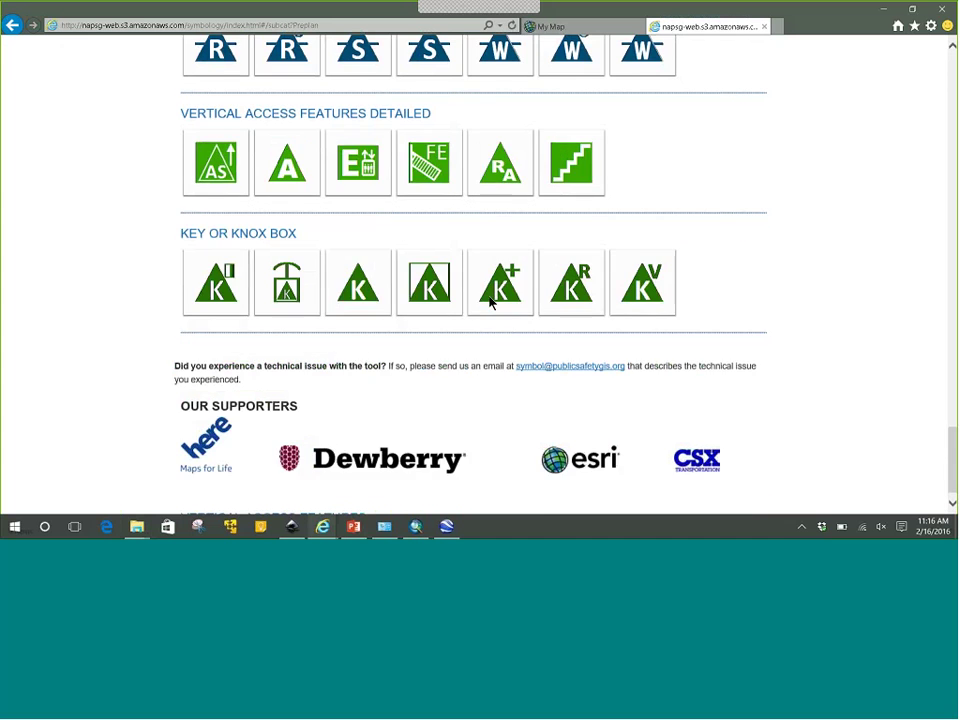
Browse the Preplan symbols, view the details and PNG sizes of the Roof Access symbol under Vertical Access Features, and return to the list.
{"action": "scroll", "coordinate": [489, 302], "scroll_direction": "up", "scroll_amount": 20}
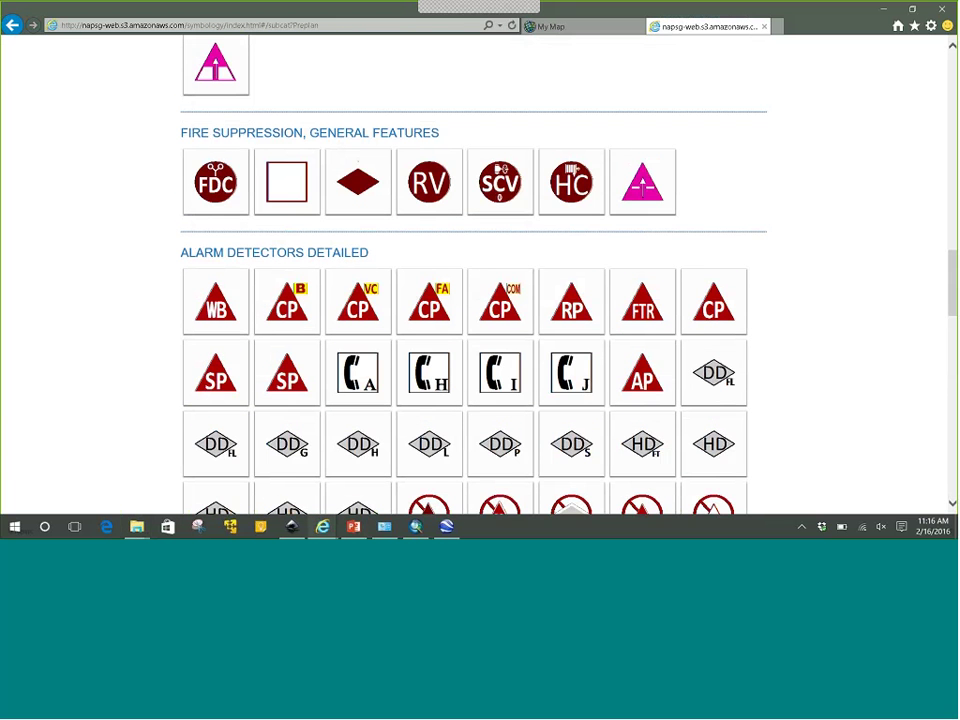
{"action": "scroll", "coordinate": [758, 231], "scroll_direction": "down", "scroll_amount": 8}
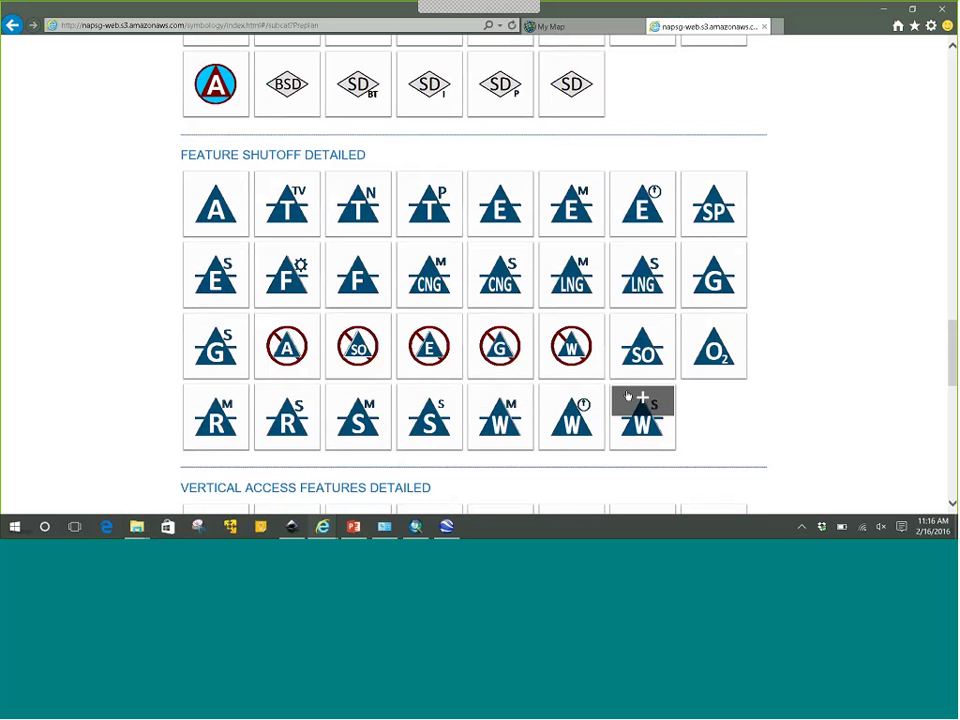
{"action": "scroll", "coordinate": [639, 400], "scroll_direction": "down", "scroll_amount": 2}
{"action": "scroll", "coordinate": [527, 337], "scroll_direction": "down", "scroll_amount": 3}
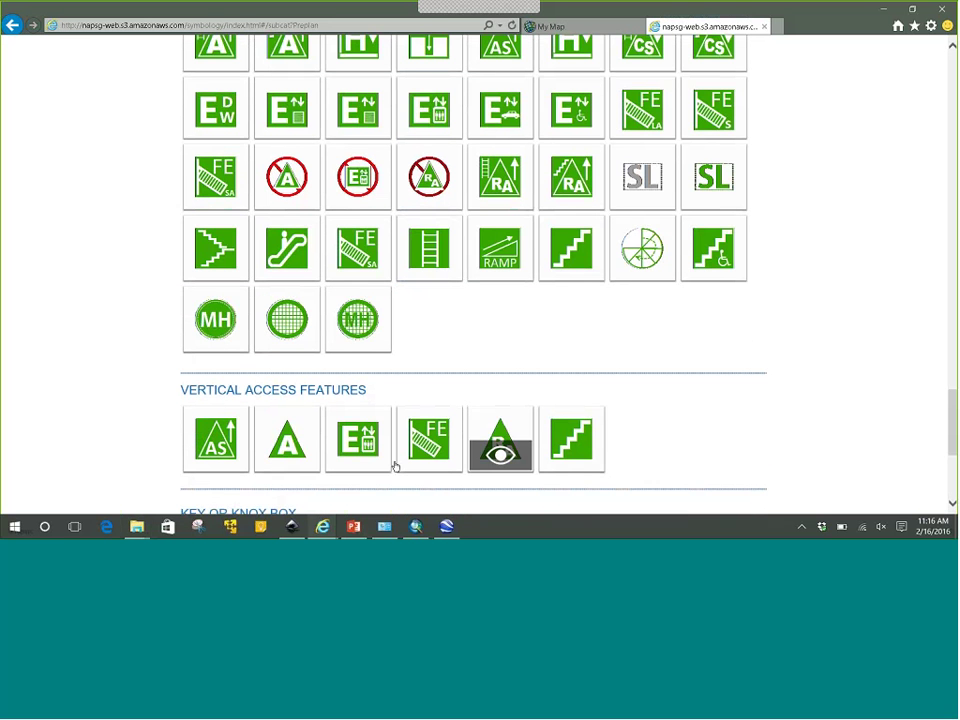
{"action": "left_click", "coordinate": [500, 455]}
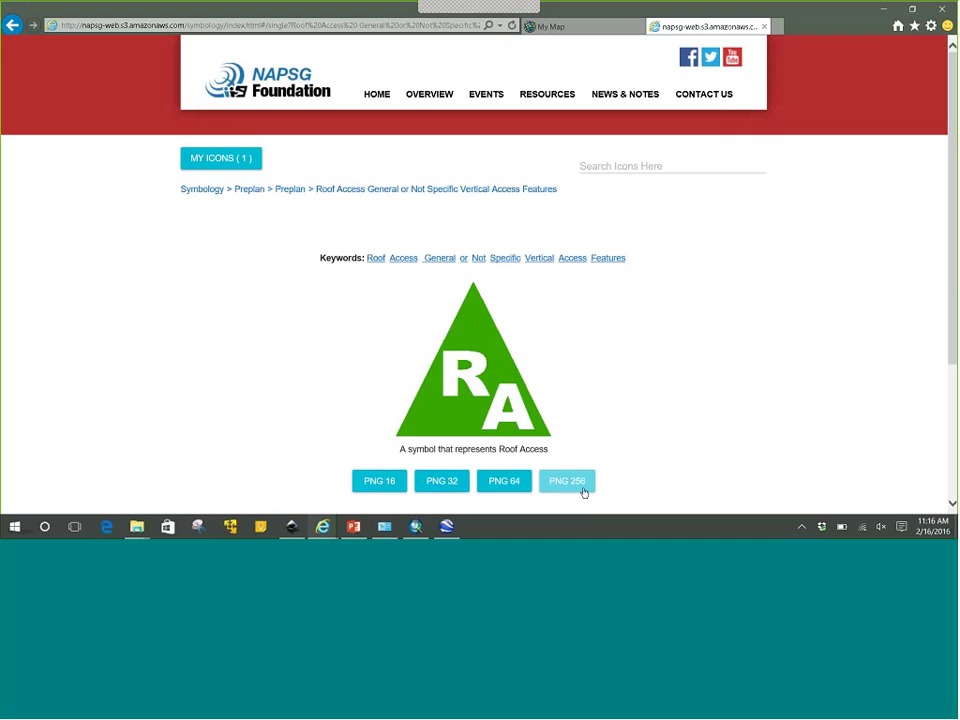
{"action": "left_click", "coordinate": [12, 28]}
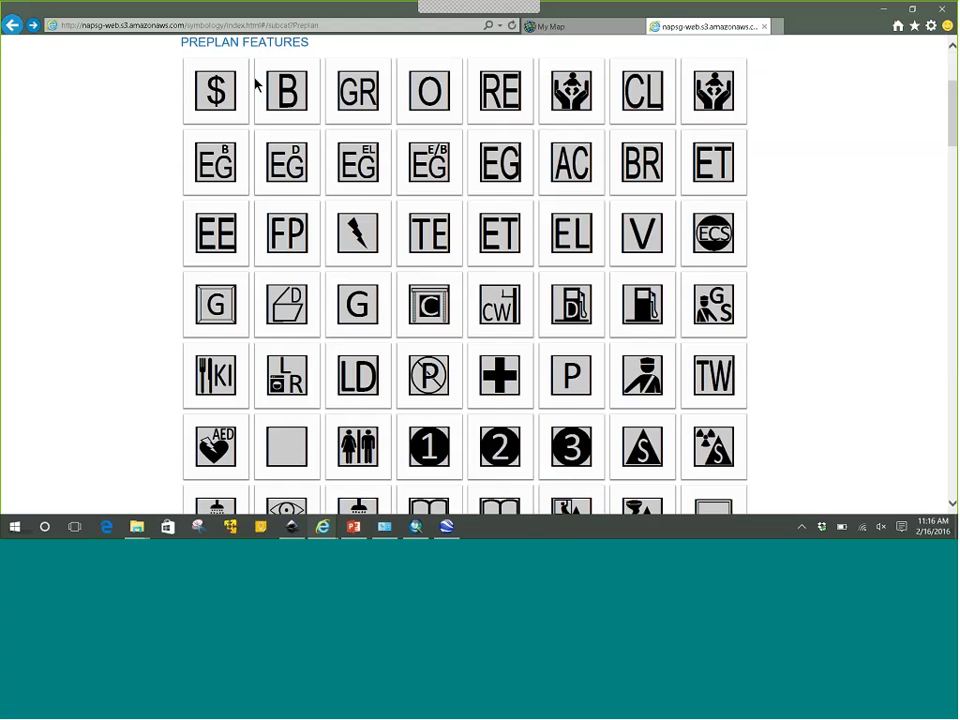
Return to the Symbology overview page and search the icons for Knox.
{"action": "scroll", "coordinate": [400, 150], "scroll_direction": "up", "scroll_amount": 2}
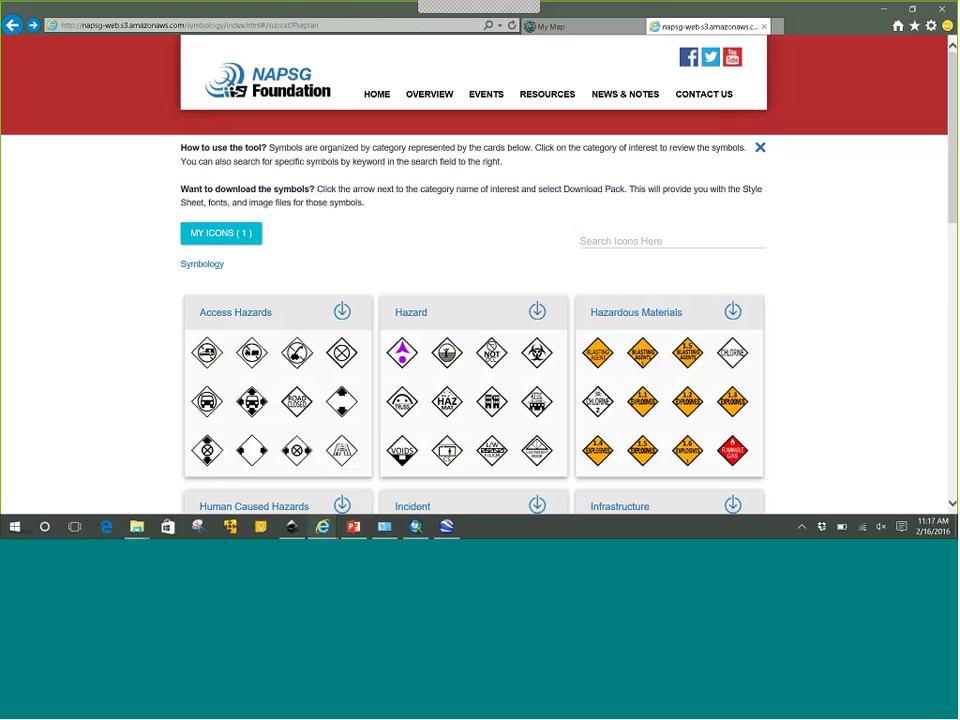
{"action": "scroll", "coordinate": [686, 229], "scroll_direction": "down", "scroll_amount": 3}
{"action": "scroll", "coordinate": [686, 229], "scroll_direction": "up", "scroll_amount": 3}
{"action": "left_click", "coordinate": [612, 241]}
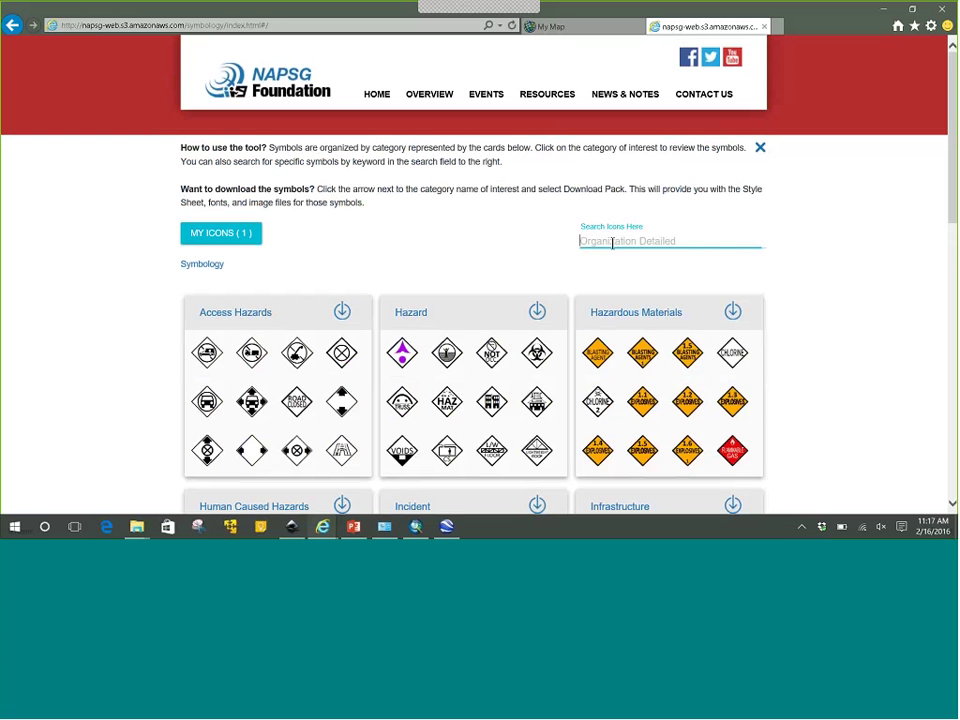
{"action": "type", "text": "Knox"}
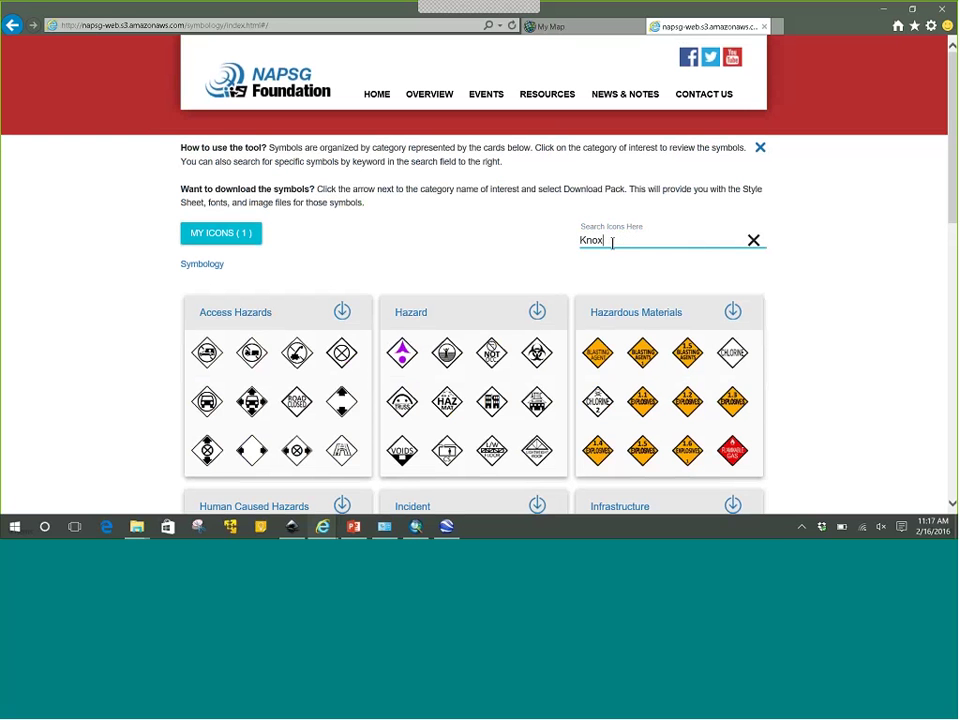
{"action": "key", "text": "Return"}
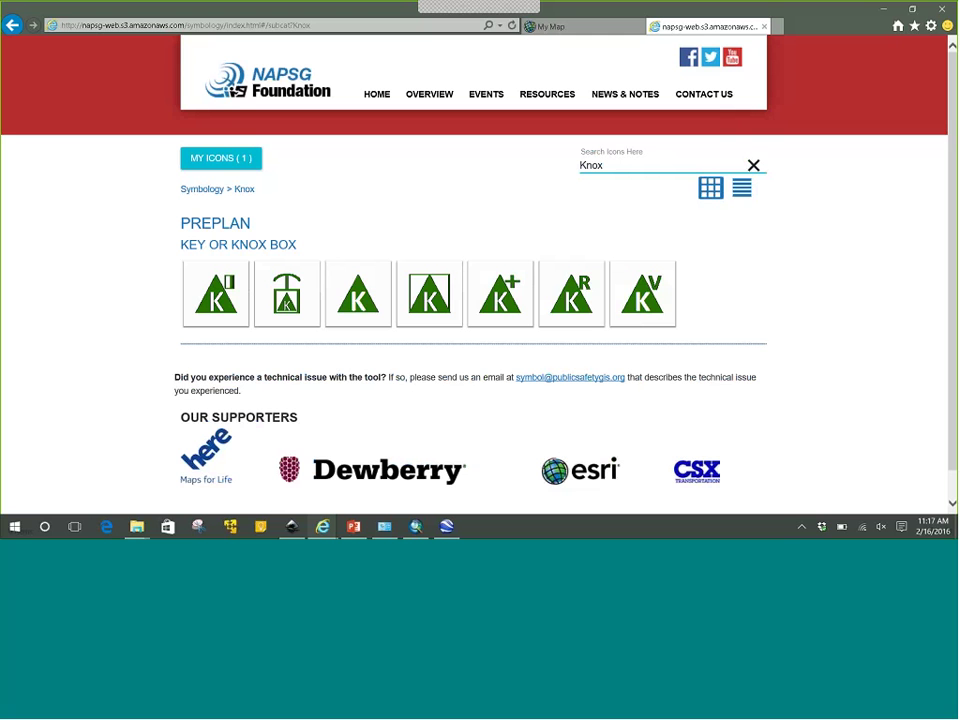
{"action": "left_click", "coordinate": [684, 166]}
Show the Knox results as a detailed list, review the symbol descriptions and keywords, and return to the Symbology category overview.
{"action": "left_click", "coordinate": [743, 190]}
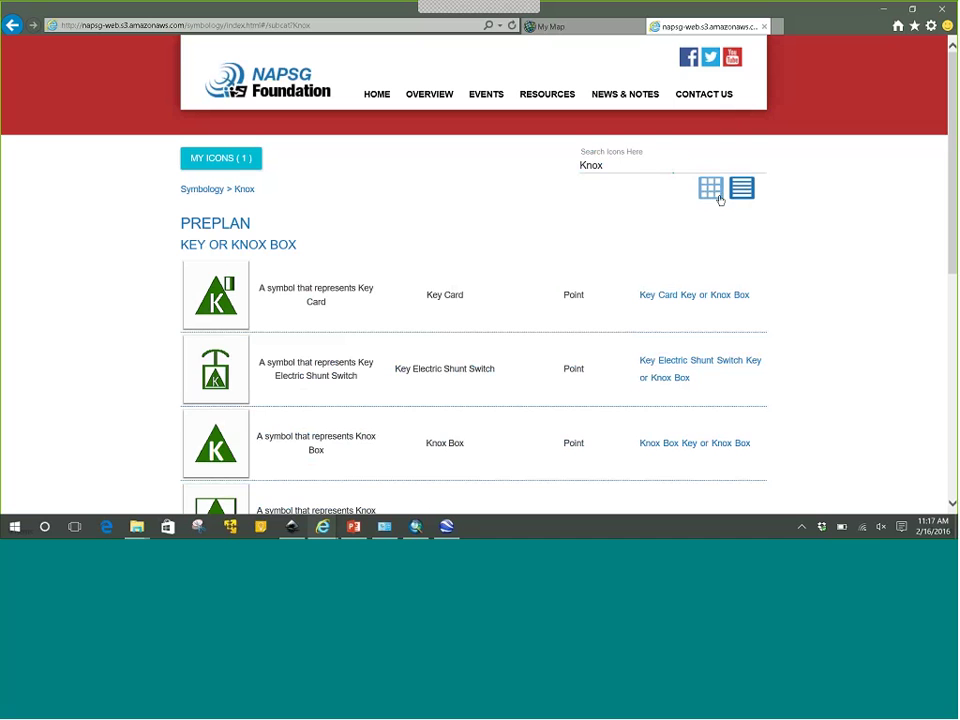
{"action": "left_click", "coordinate": [714, 191]}
{"action": "left_click", "coordinate": [741, 191]}
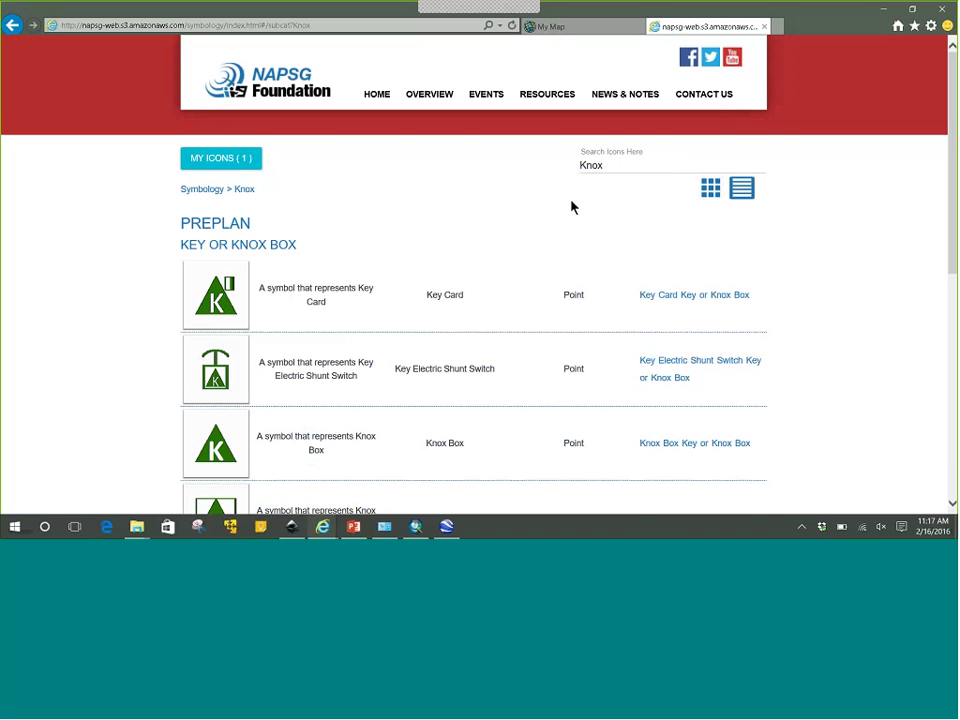
{"action": "scroll", "coordinate": [697, 227], "scroll_direction": "down", "scroll_amount": 1}
{"action": "scroll", "coordinate": [697, 227], "scroll_direction": "down", "scroll_amount": 3}
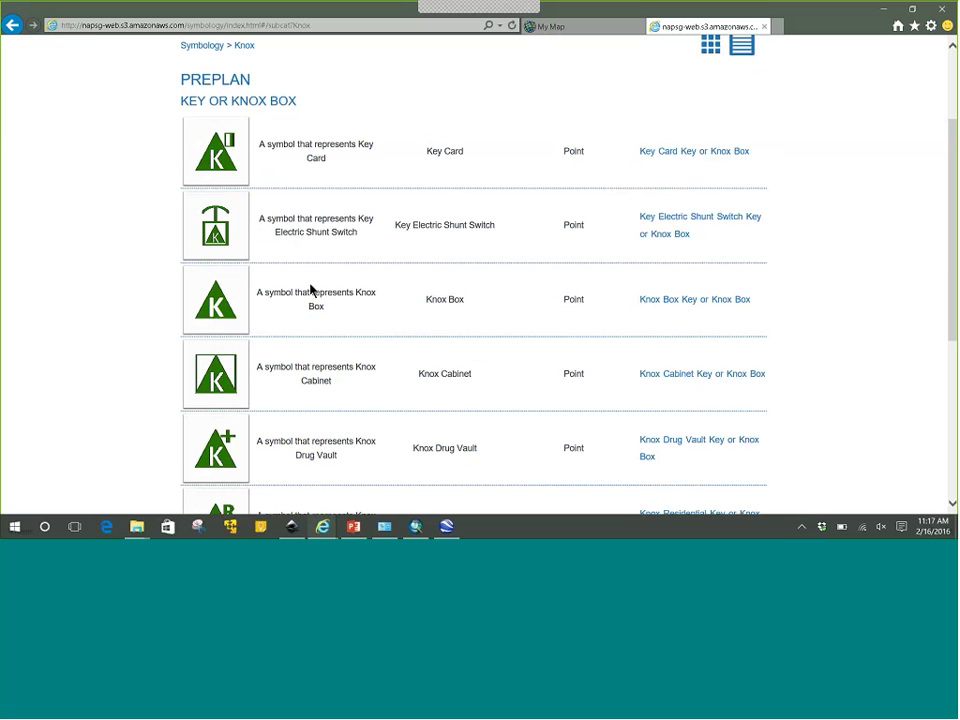
{"action": "scroll", "coordinate": [603, 244], "scroll_direction": "down", "scroll_amount": 1}
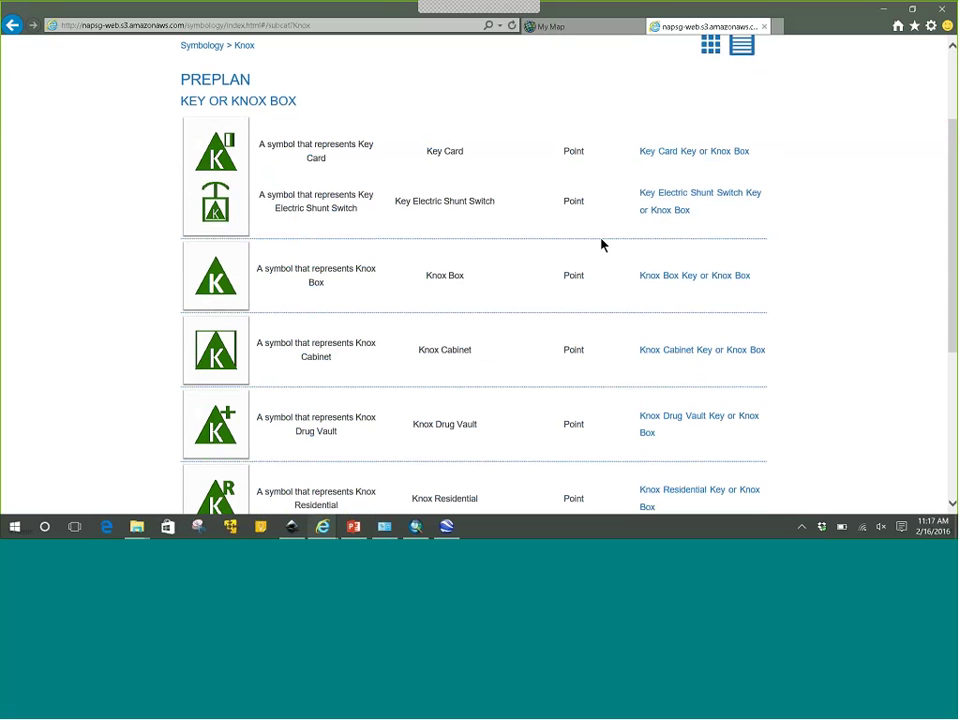
{"action": "scroll", "coordinate": [602, 244], "scroll_direction": "down", "scroll_amount": 2}
{"action": "scroll", "coordinate": [628, 244], "scroll_direction": "up", "scroll_amount": 3}
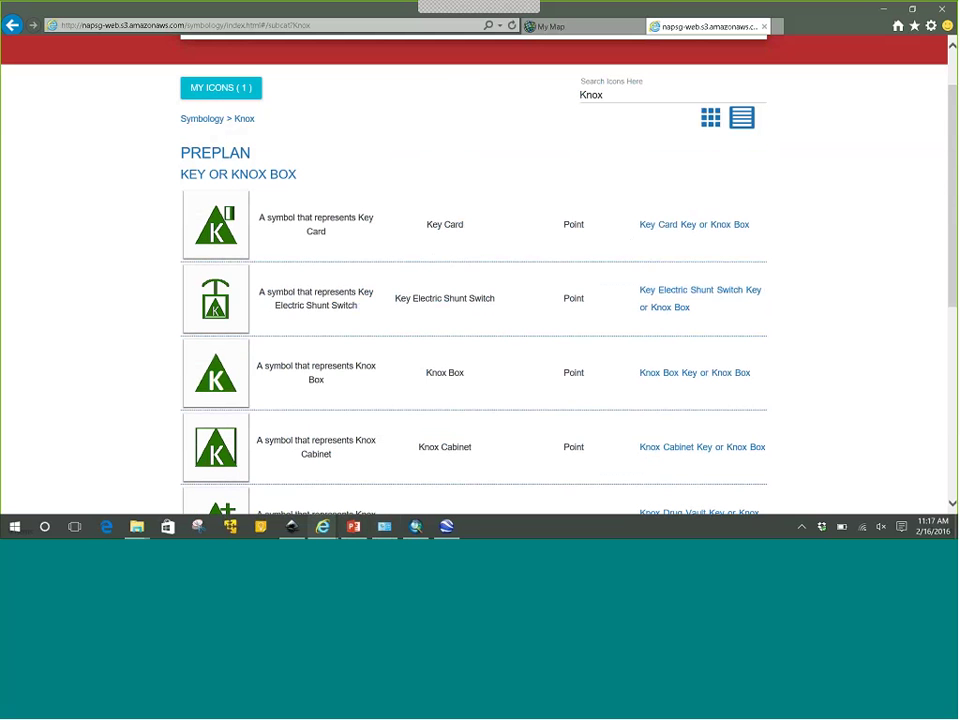
{"action": "left_click", "coordinate": [204, 119]}
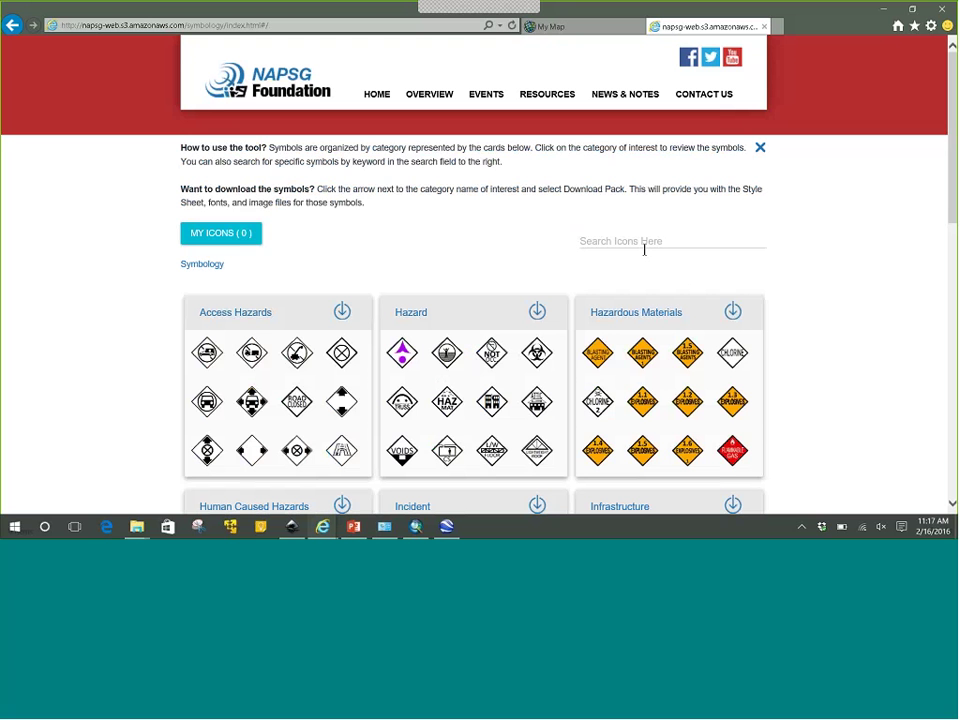
{"action": "scroll", "coordinate": [822, 272], "scroll_direction": "down", "scroll_amount": 3}
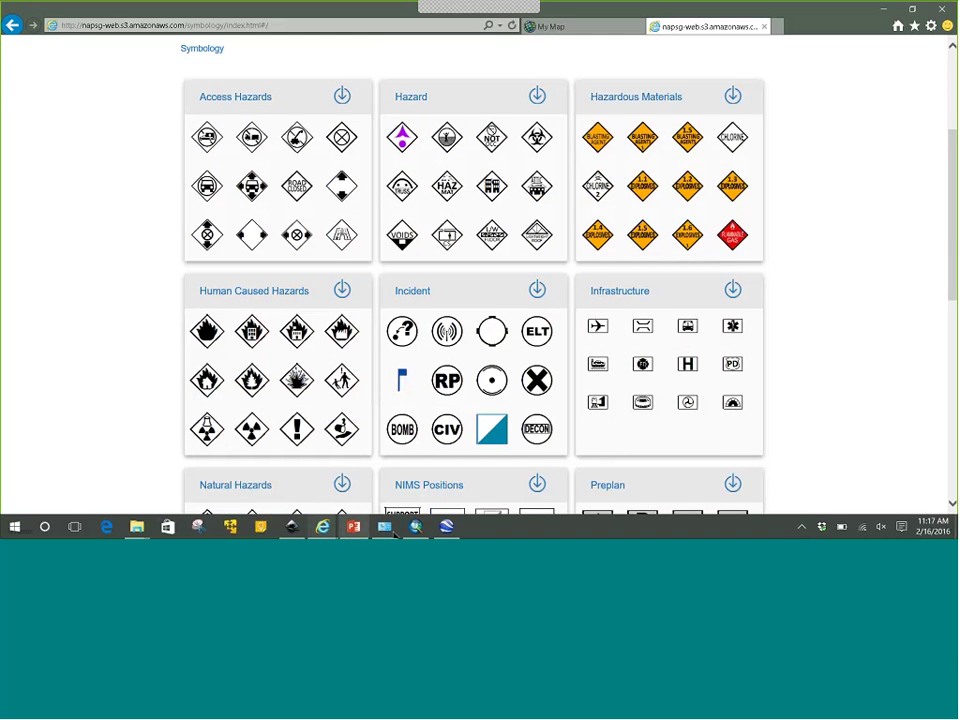
Switch to the PowerPoint presentation, look through the slides on downloading resources and installing fonts, and minimize it.
{"action": "left_click", "coordinate": [355, 530]}
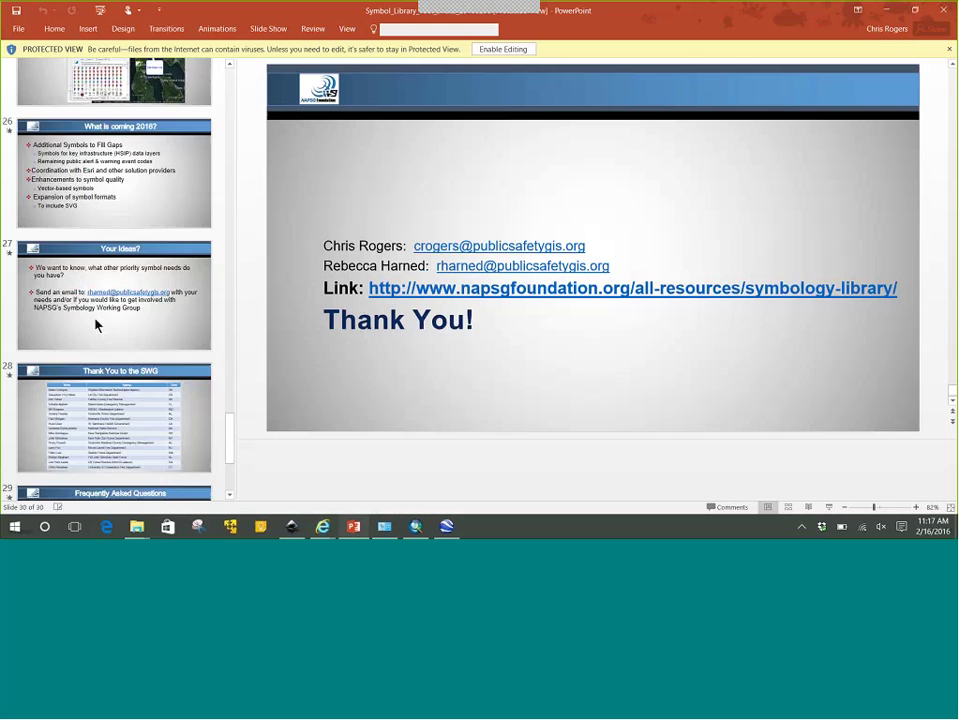
{"action": "scroll", "coordinate": [94, 326], "scroll_direction": "down", "scroll_amount": 2}
{"action": "scroll", "coordinate": [113, 322], "scroll_direction": "up", "scroll_amount": 5}
{"action": "scroll", "coordinate": [113, 322], "scroll_direction": "up", "scroll_amount": 6}
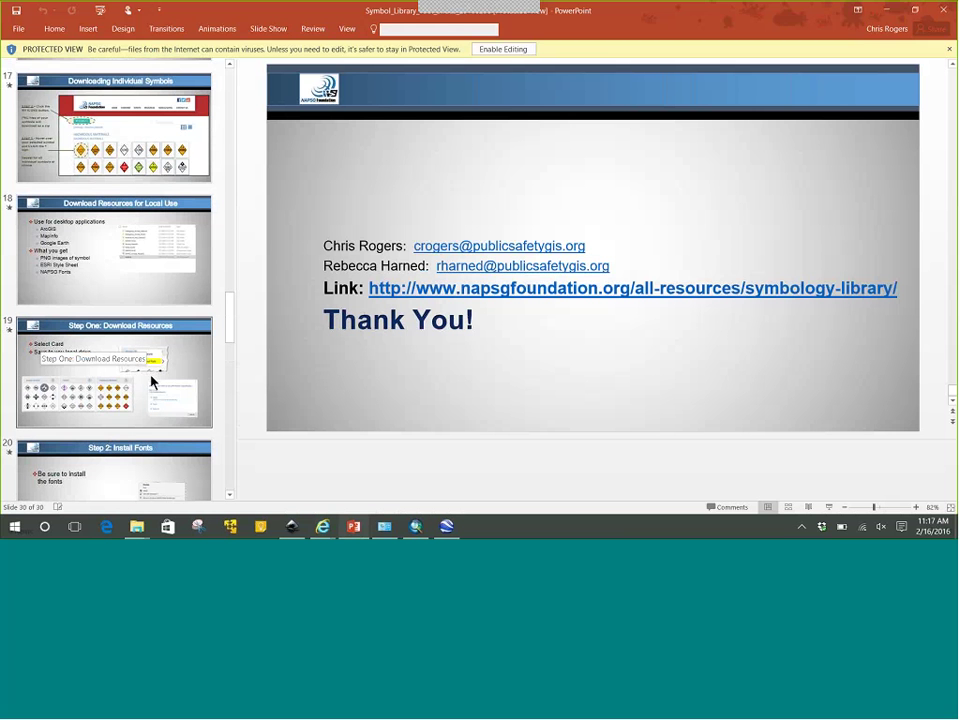
{"action": "scroll", "coordinate": [198, 370], "scroll_direction": "down", "scroll_amount": 2}
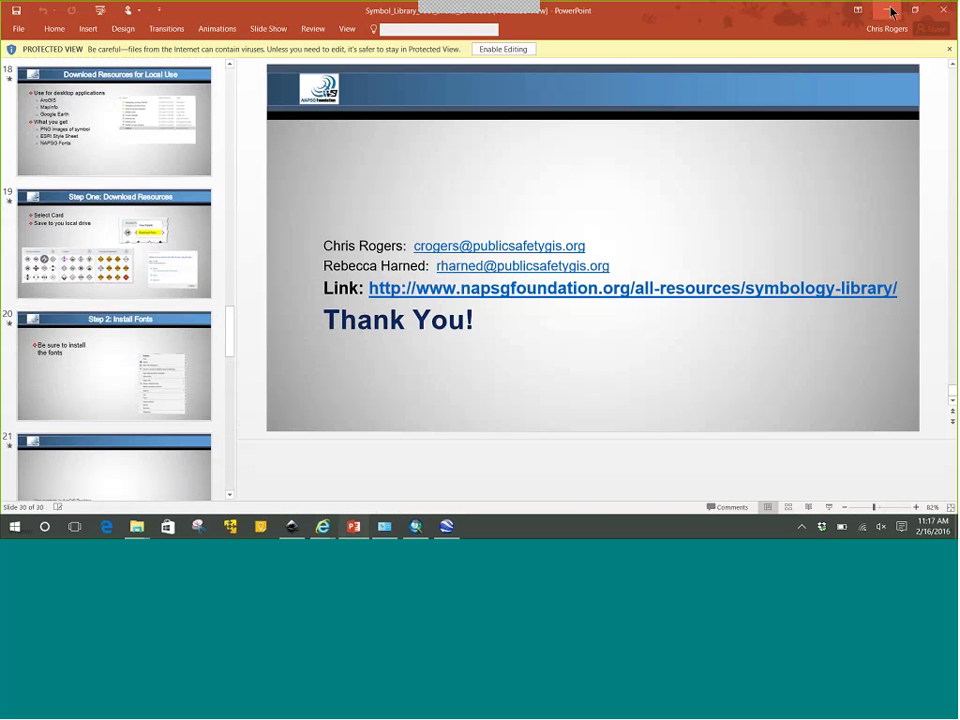
{"action": "left_click", "coordinate": [886, 10]}
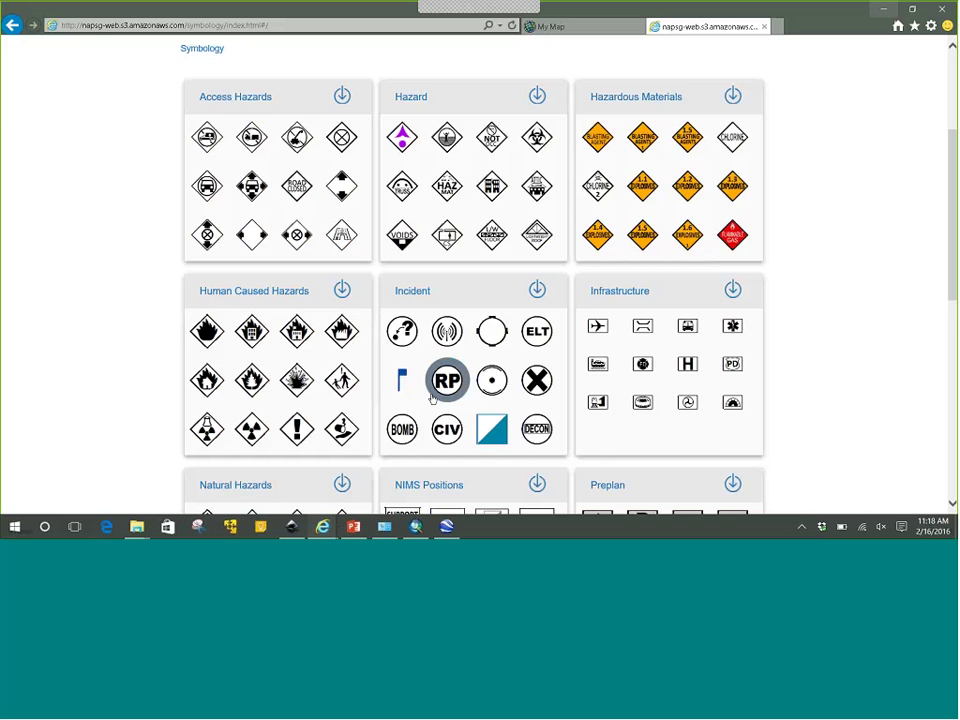
Switch to ArcMap and zoom in on the Key or Knox Box point to a scale of 1:3,000.
{"action": "left_click", "coordinate": [416, 526]}
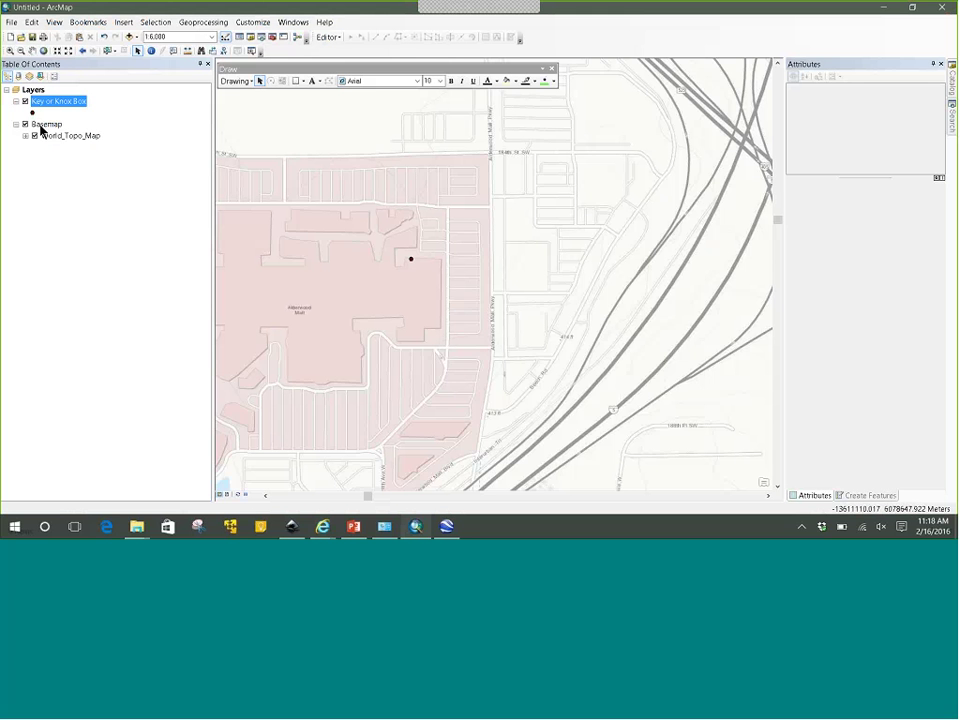
{"action": "scroll", "coordinate": [408, 268], "scroll_direction": "down", "scroll_amount": 2}
{"action": "scroll", "coordinate": [409, 262], "scroll_direction": "down", "scroll_amount": 2}
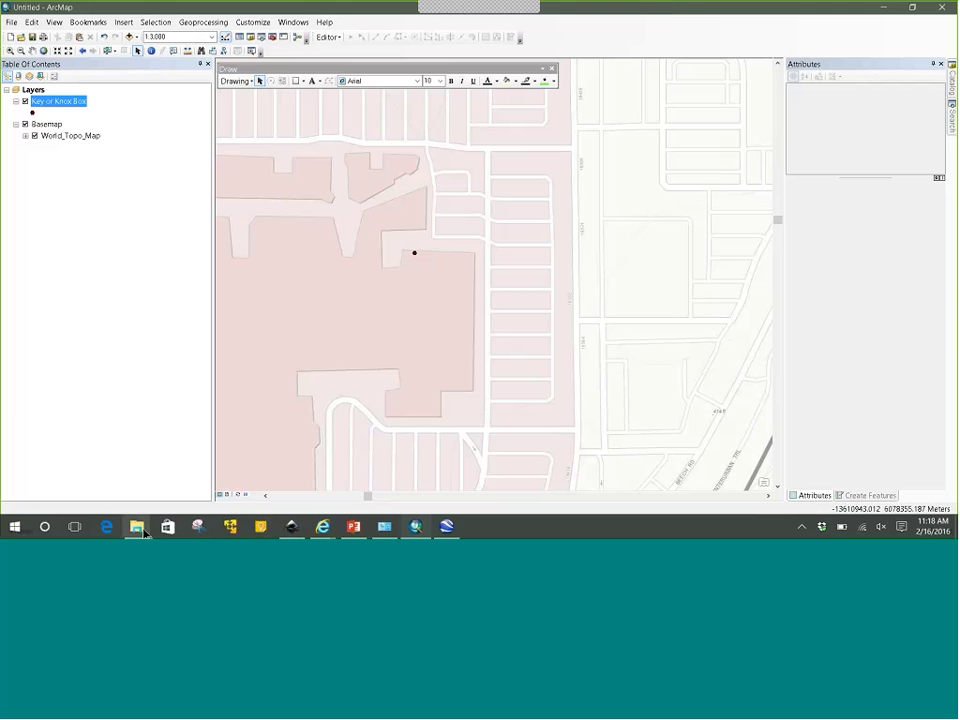
Bring up the extracted Preplan folder in File Explorer to view the NAPSG Fonts and style files, and return to ArcMap.
{"action": "mouse_move", "coordinate": [135, 525]}
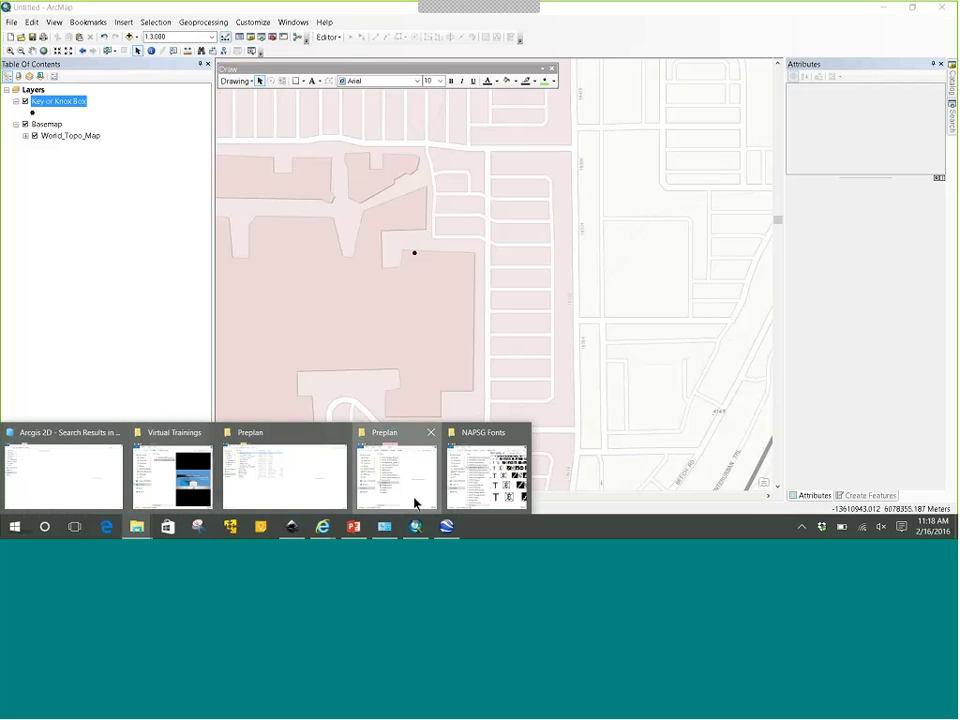
{"action": "left_click", "coordinate": [416, 502]}
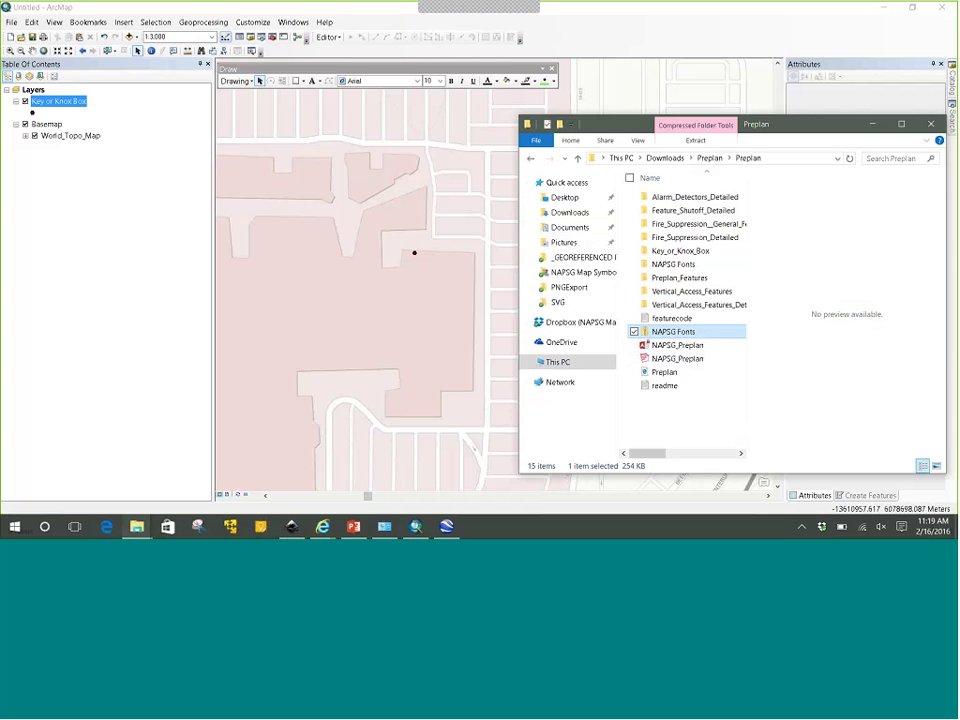
{"action": "left_click", "coordinate": [384, 526]}
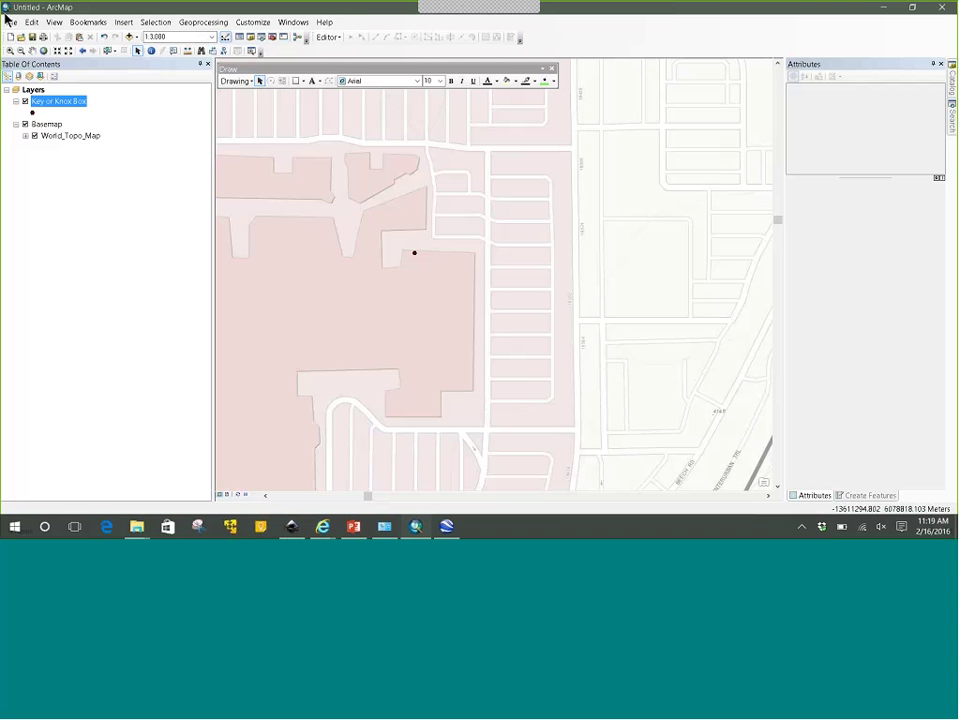
Add the NAPSG_Preplan style from the Preplan folder to the style references in the Style Manager and display its Marker Symbols.
{"action": "left_click", "coordinate": [284, 24]}
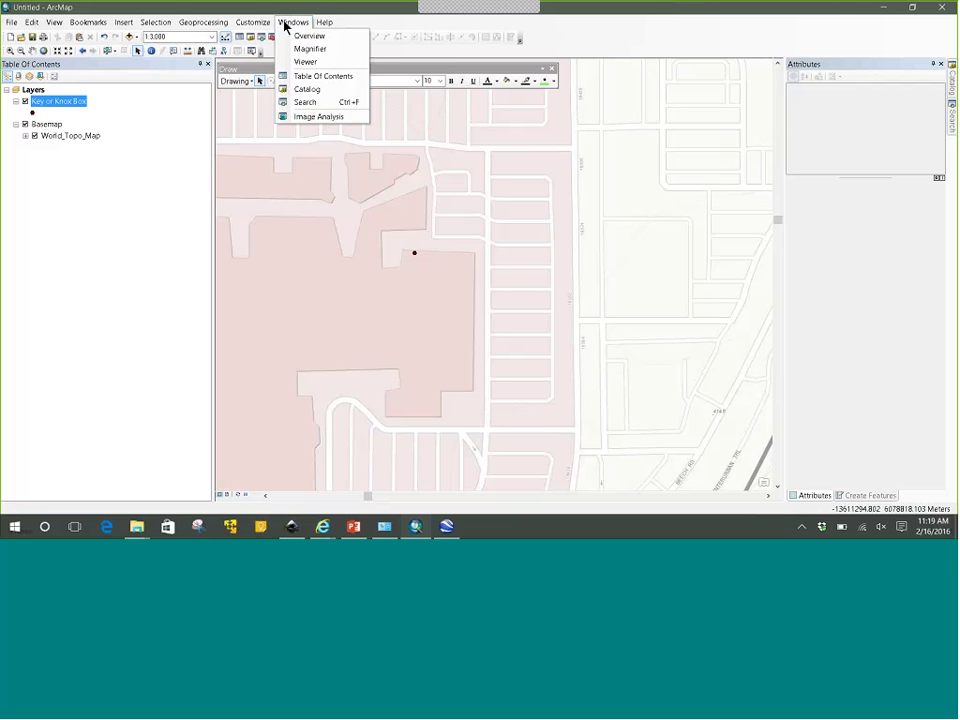
{"action": "mouse_move", "coordinate": [256, 25]}
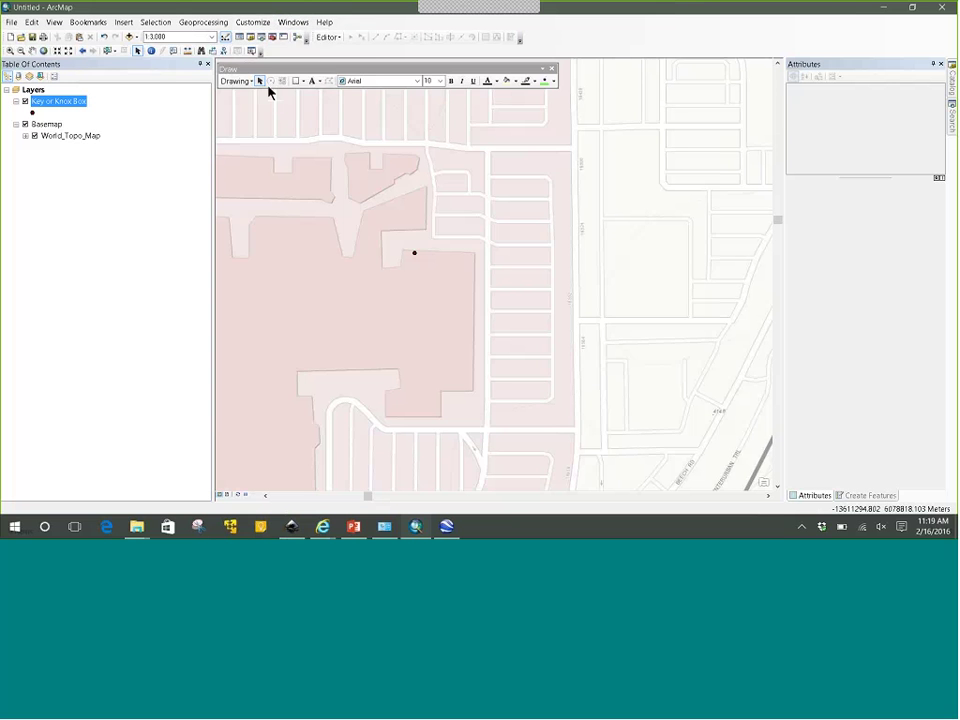
{"action": "left_click", "coordinate": [268, 91]}
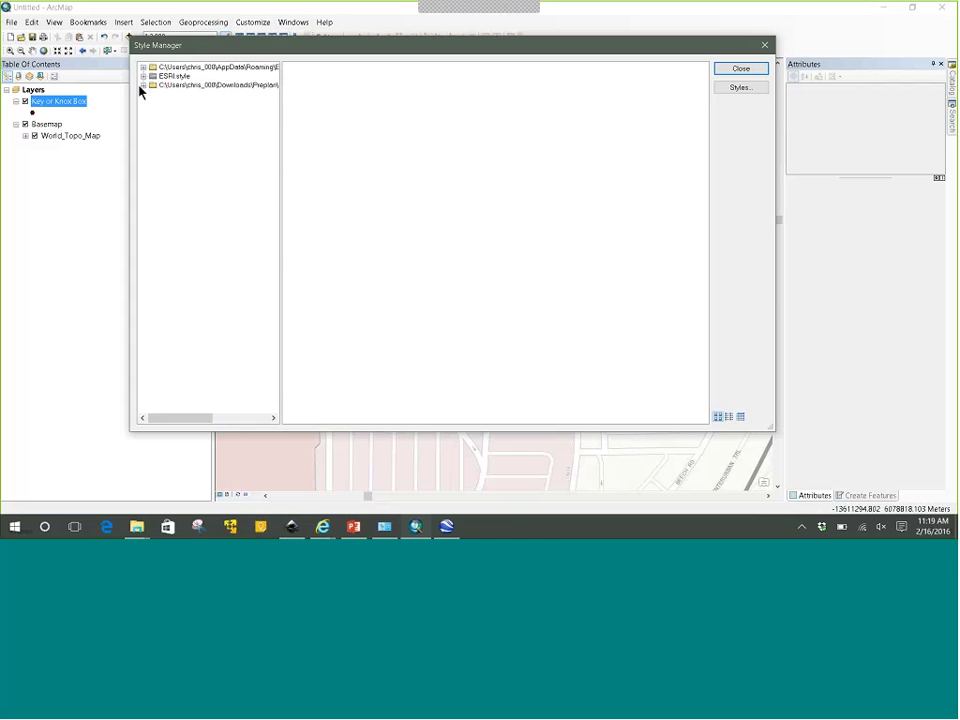
{"action": "left_click", "coordinate": [740, 88]}
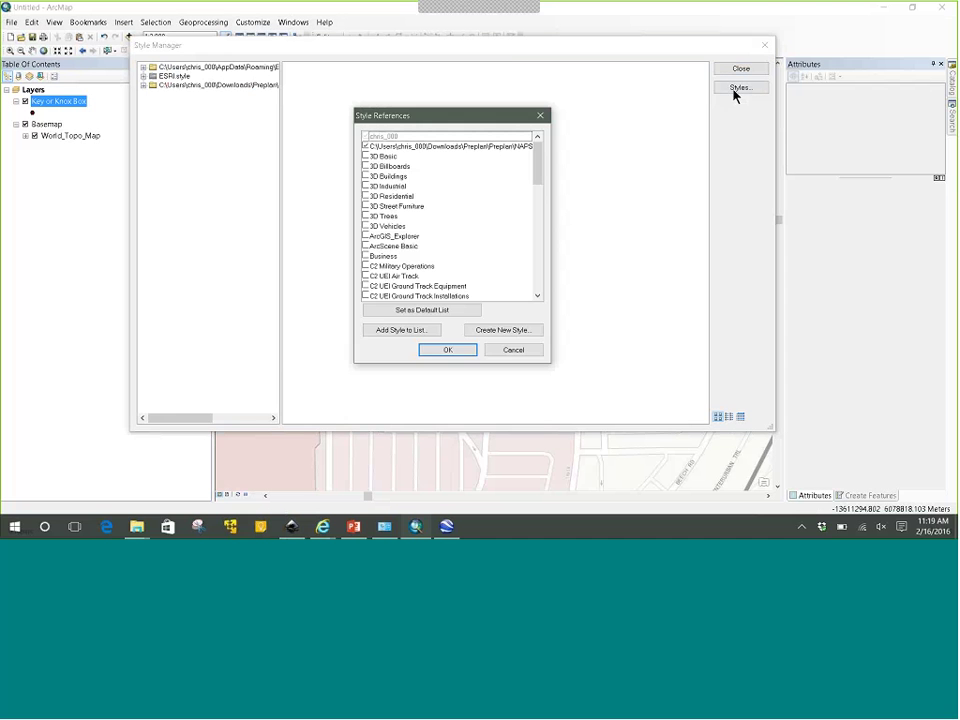
{"action": "left_click", "coordinate": [426, 331]}
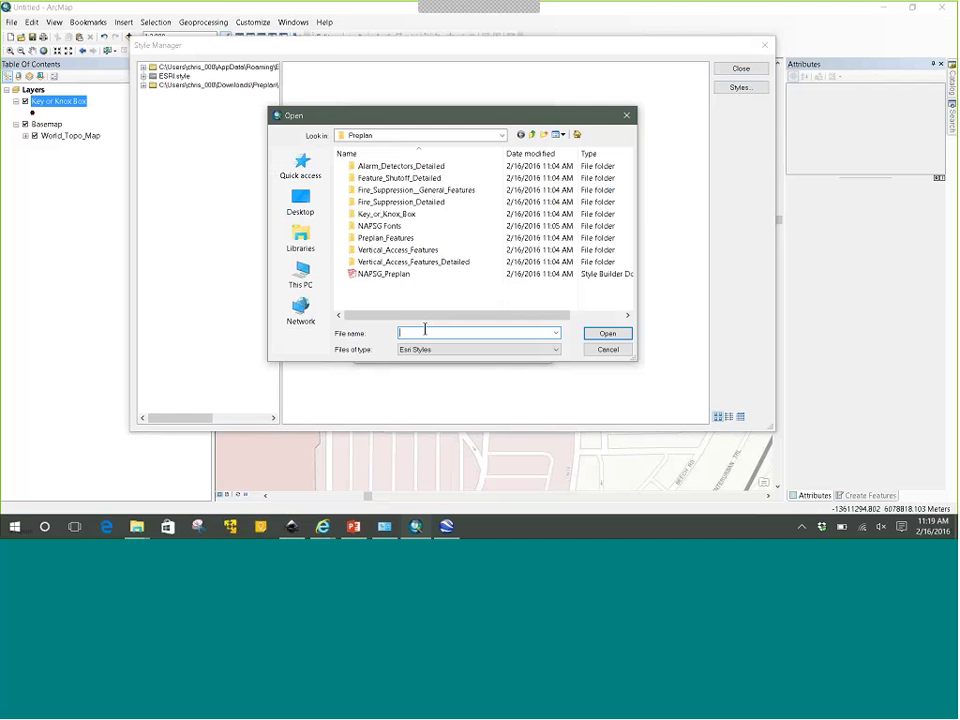
{"action": "left_click", "coordinate": [382, 277]}
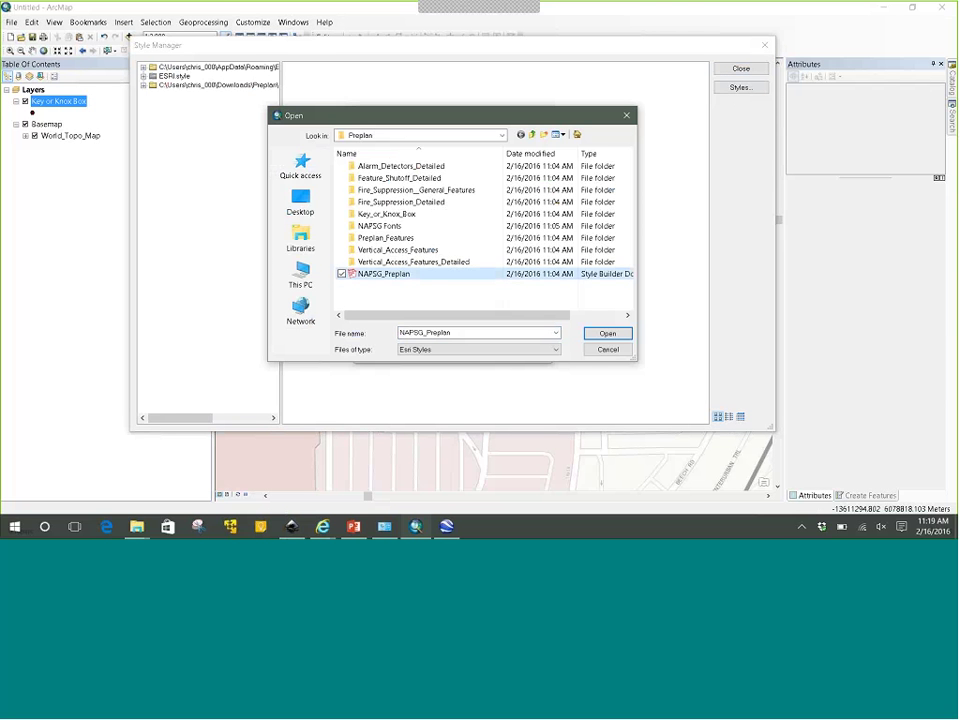
{"action": "left_click", "coordinate": [608, 334]}
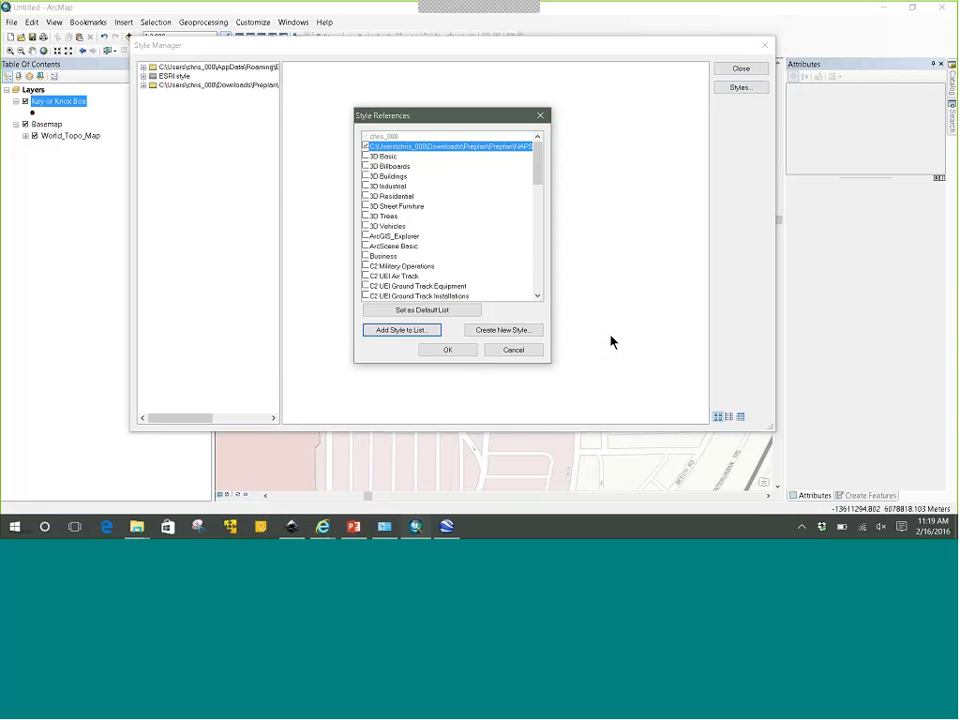
{"action": "left_click", "coordinate": [447, 352]}
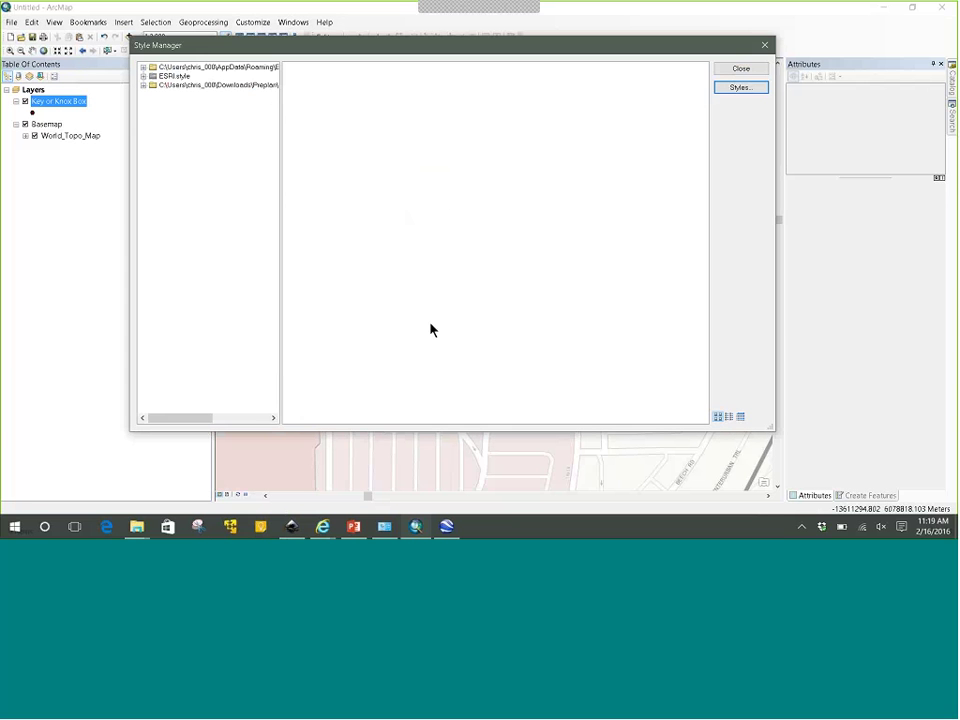
{"action": "left_click", "coordinate": [144, 85]}
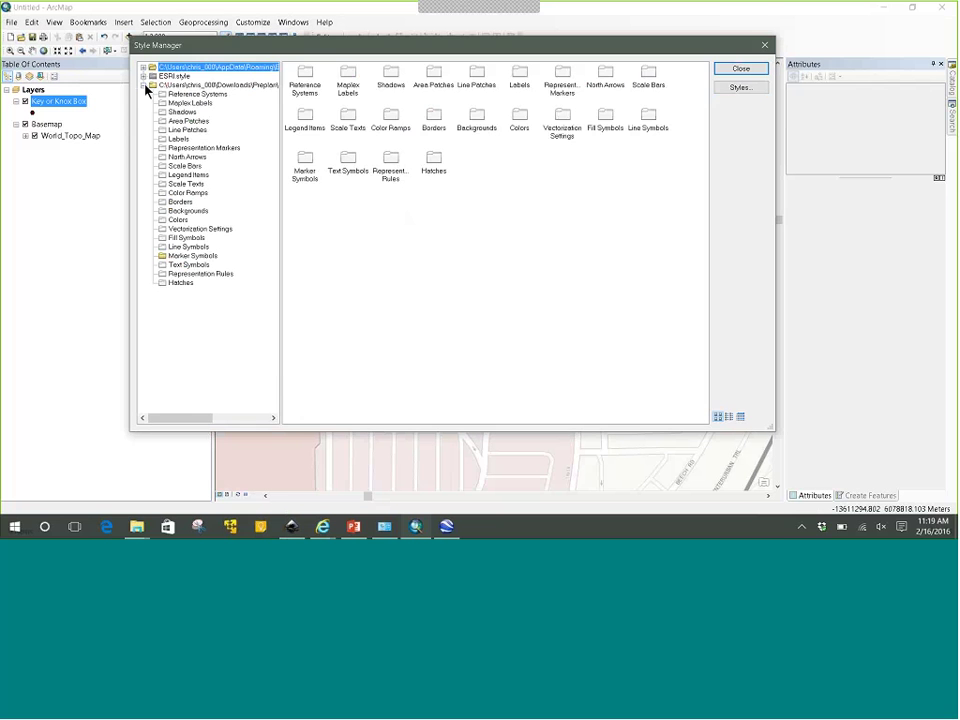
{"action": "left_click", "coordinate": [212, 256]}
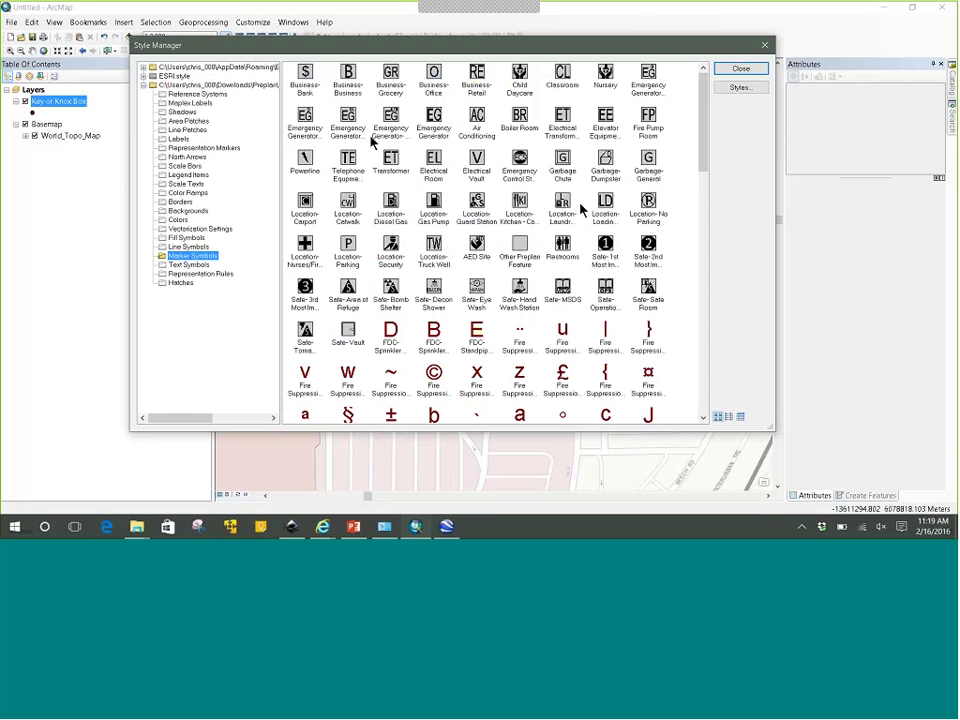
Look through the NAPSG_Preplan Marker Symbols in the Style Manager, comparing the fire suppression and ventilation symbols with the other categories.
{"action": "scroll", "coordinate": [375, 150], "scroll_direction": "down", "scroll_amount": 10}
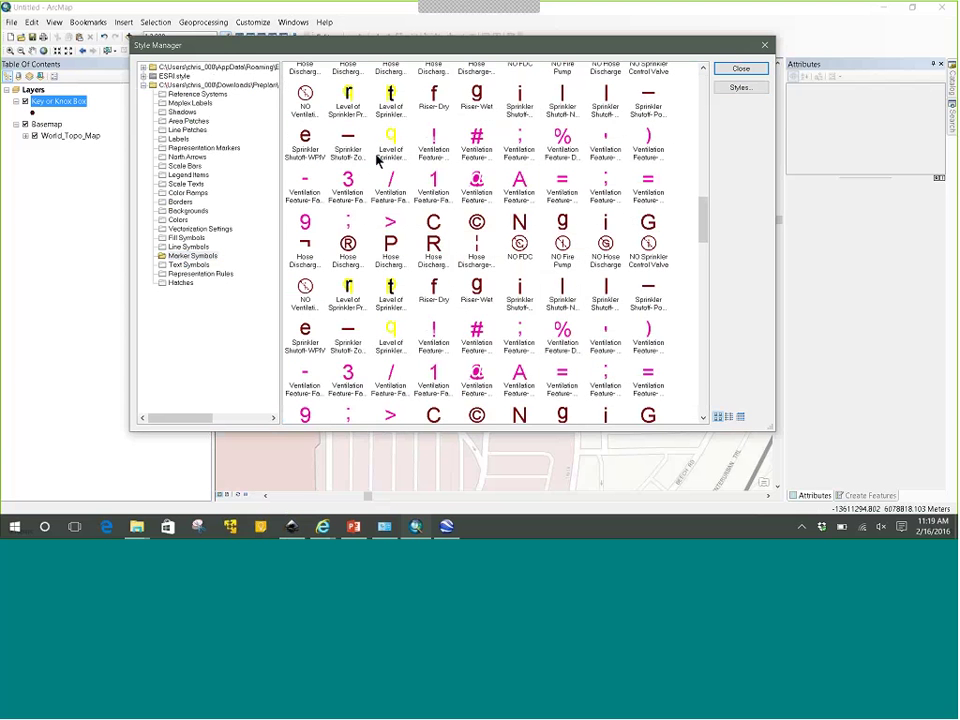
{"action": "scroll", "coordinate": [400, 220], "scroll_direction": "down", "scroll_amount": 5}
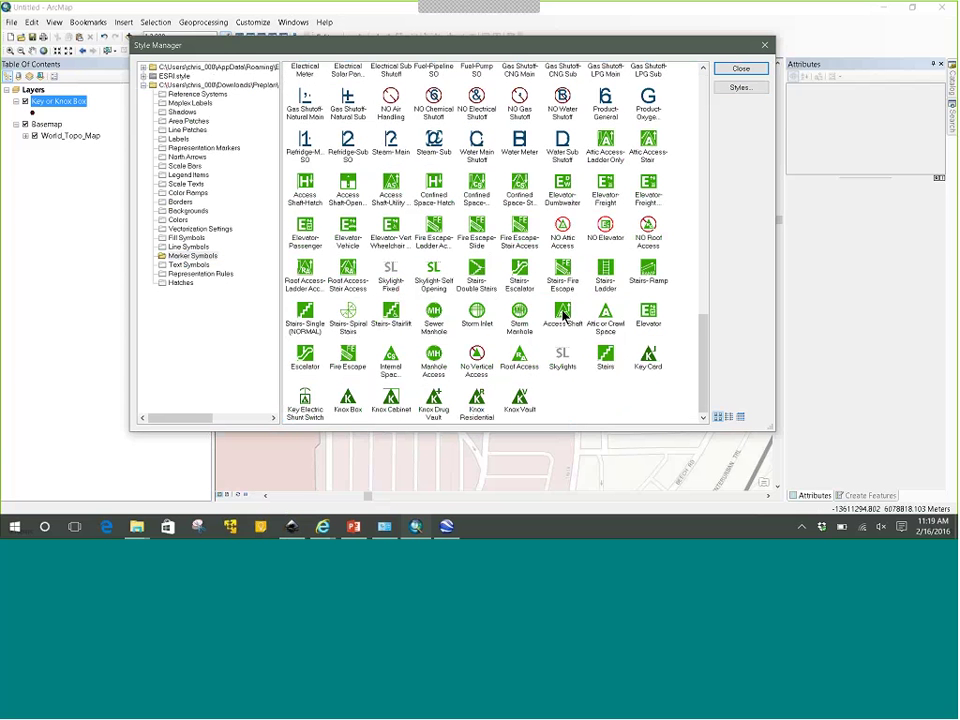
{"action": "scroll", "coordinate": [477, 318], "scroll_direction": "up", "scroll_amount": 10}
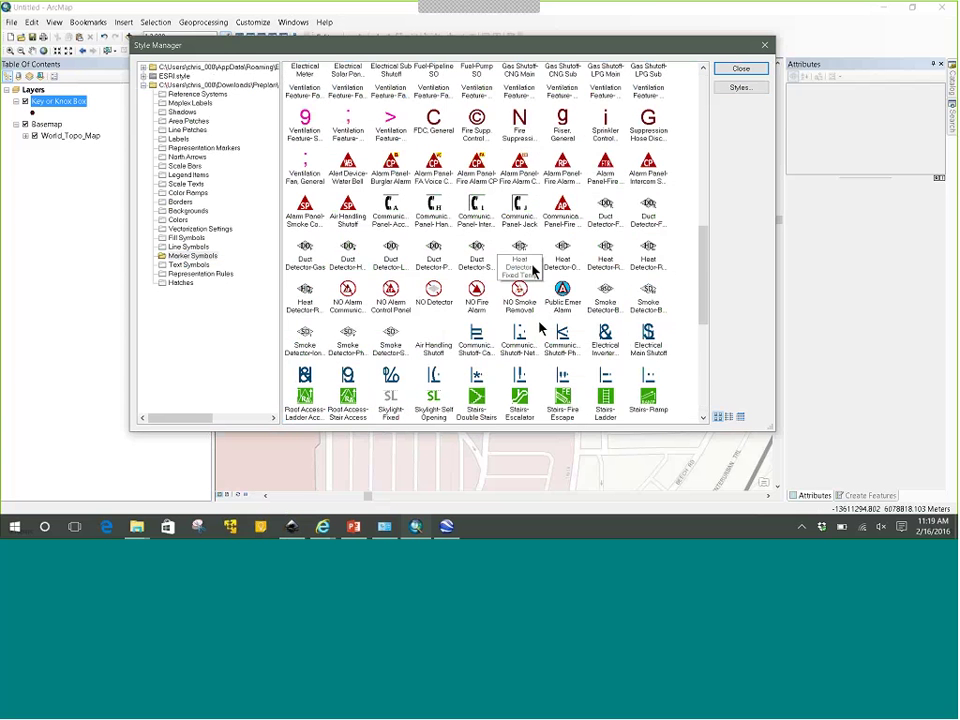
{"action": "scroll", "coordinate": [450, 245], "scroll_direction": "up", "scroll_amount": 3}
{"action": "scroll", "coordinate": [378, 226], "scroll_direction": "up", "scroll_amount": 4}
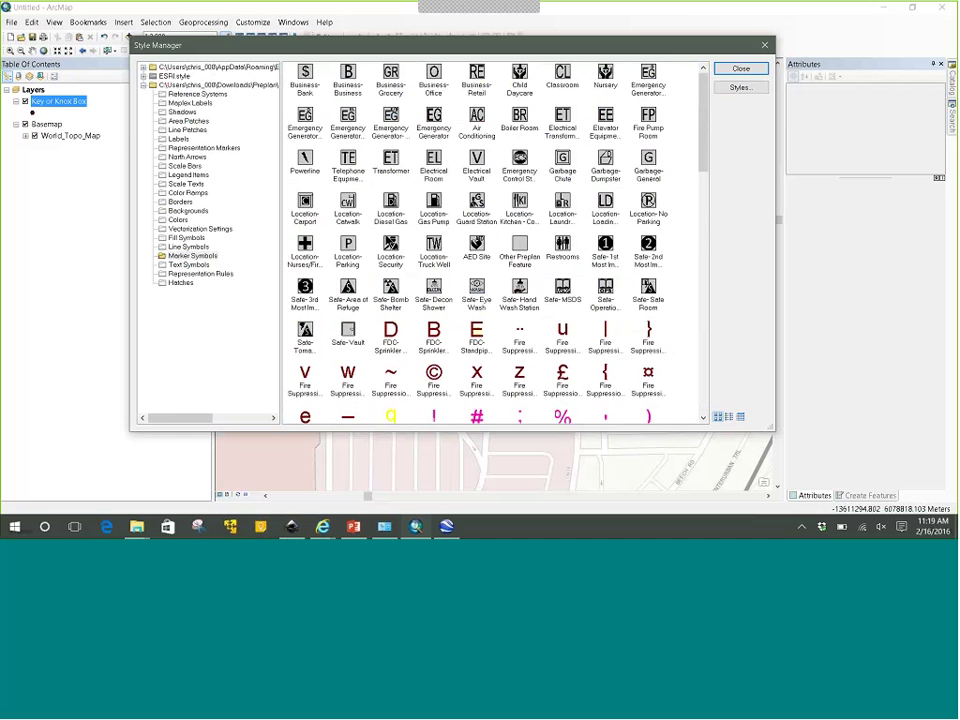
{"action": "scroll", "coordinate": [392, 260], "scroll_direction": "down", "scroll_amount": 6}
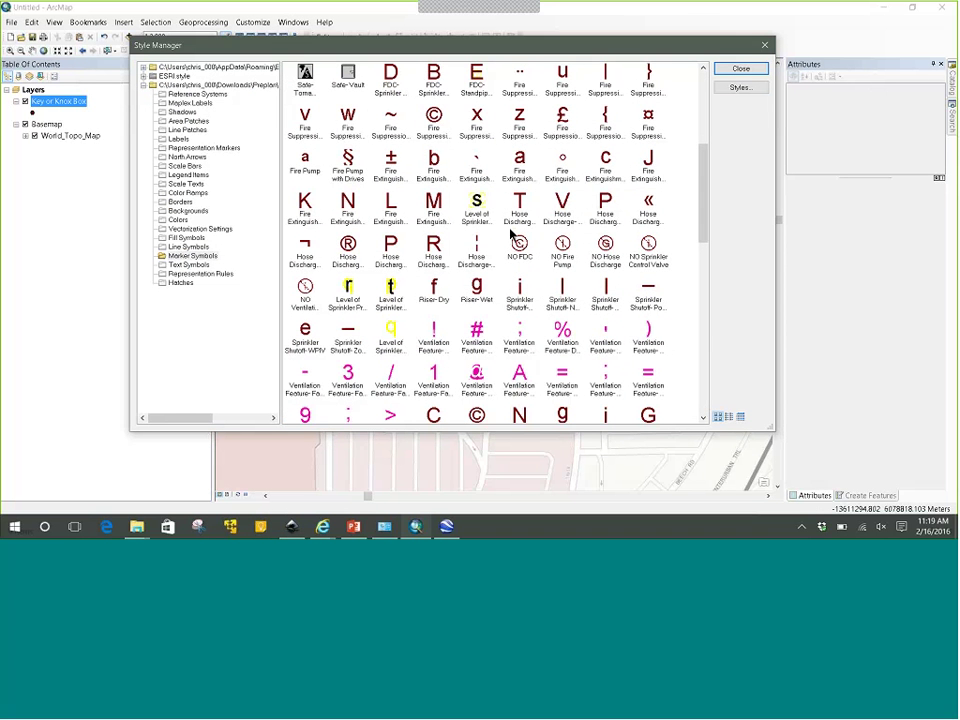
{"action": "scroll", "coordinate": [403, 165], "scroll_direction": "up", "scroll_amount": 6}
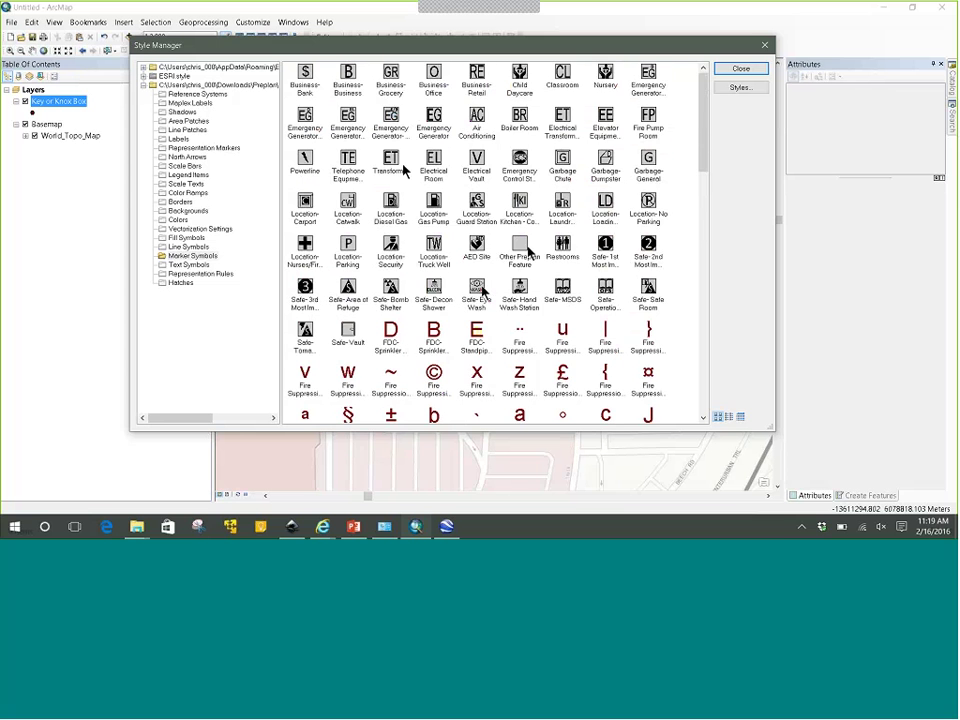
{"action": "scroll", "coordinate": [480, 290], "scroll_direction": "down", "scroll_amount": 6}
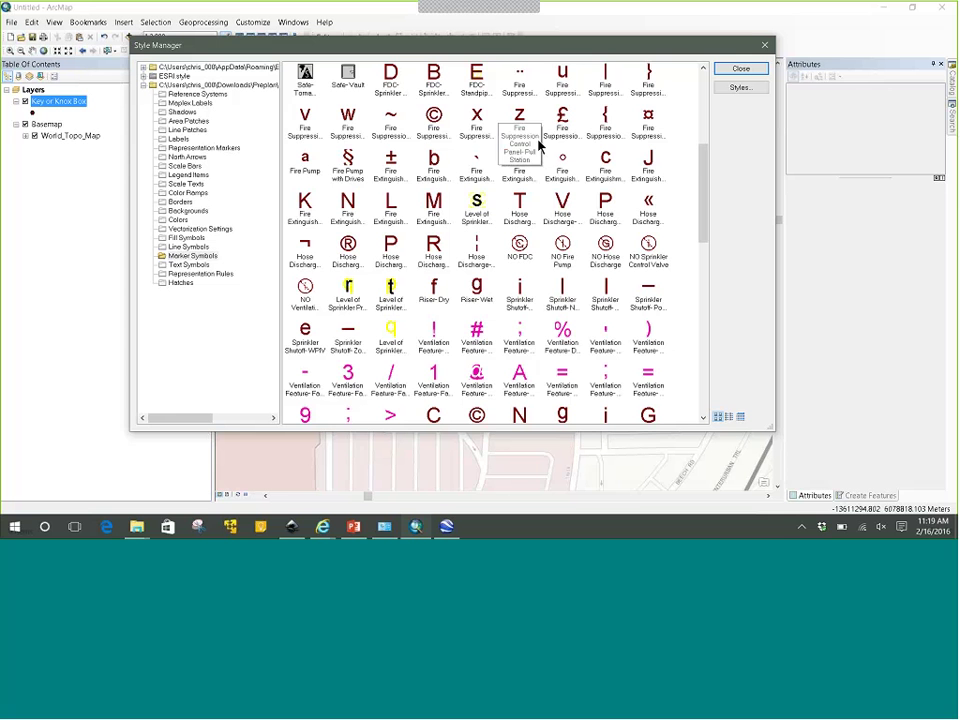
{"action": "scroll", "coordinate": [396, 225], "scroll_direction": "down", "scroll_amount": 4}
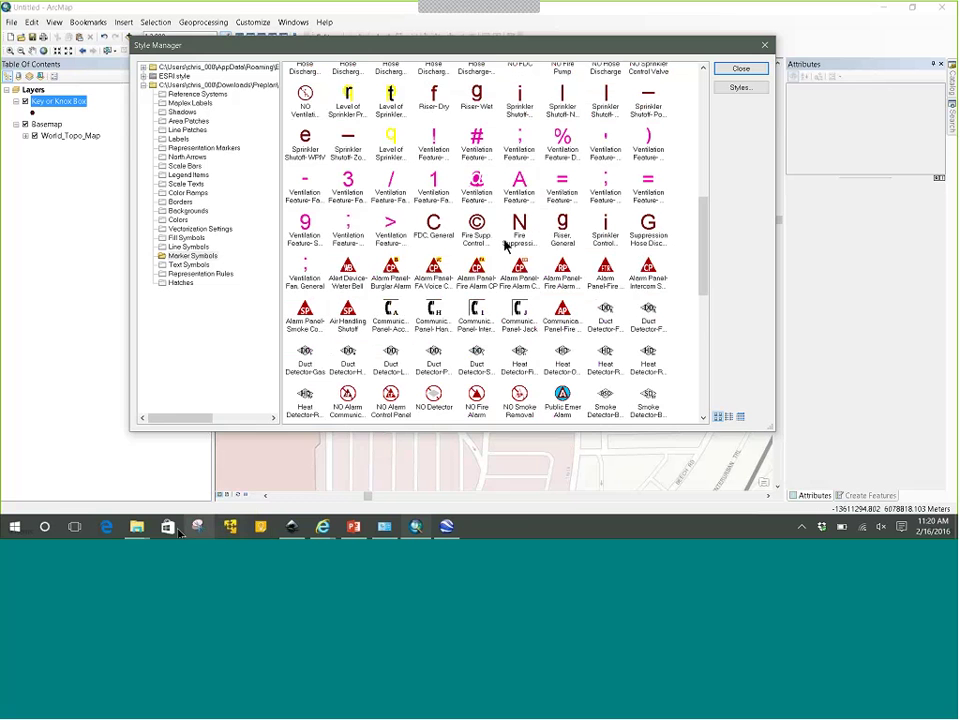
Switch to the extracted Preplan folder in File Explorer and install the ESRI PM Fire Suppression font from its NAPSG Fonts folder.
{"action": "mouse_move", "coordinate": [137, 526]}
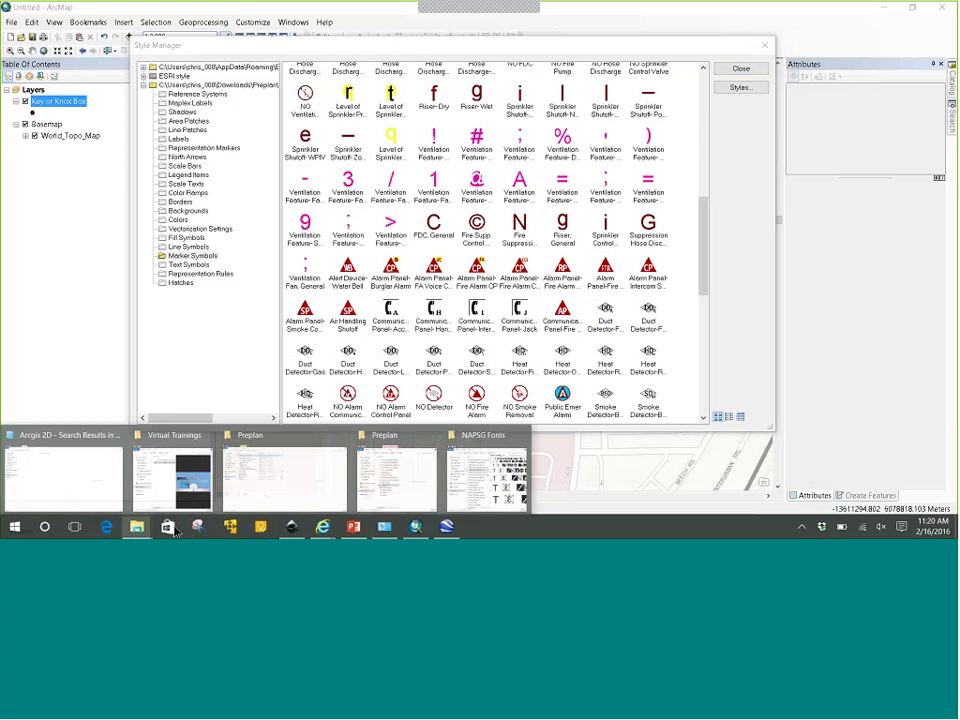
{"action": "left_click", "coordinate": [495, 485]}
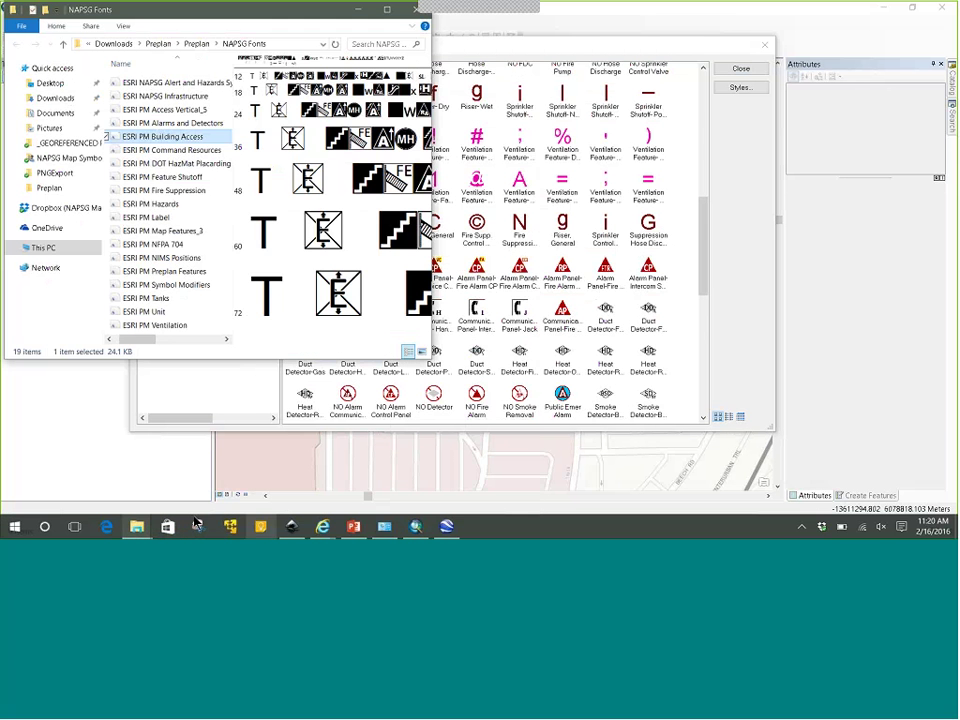
{"action": "mouse_move", "coordinate": [137, 526]}
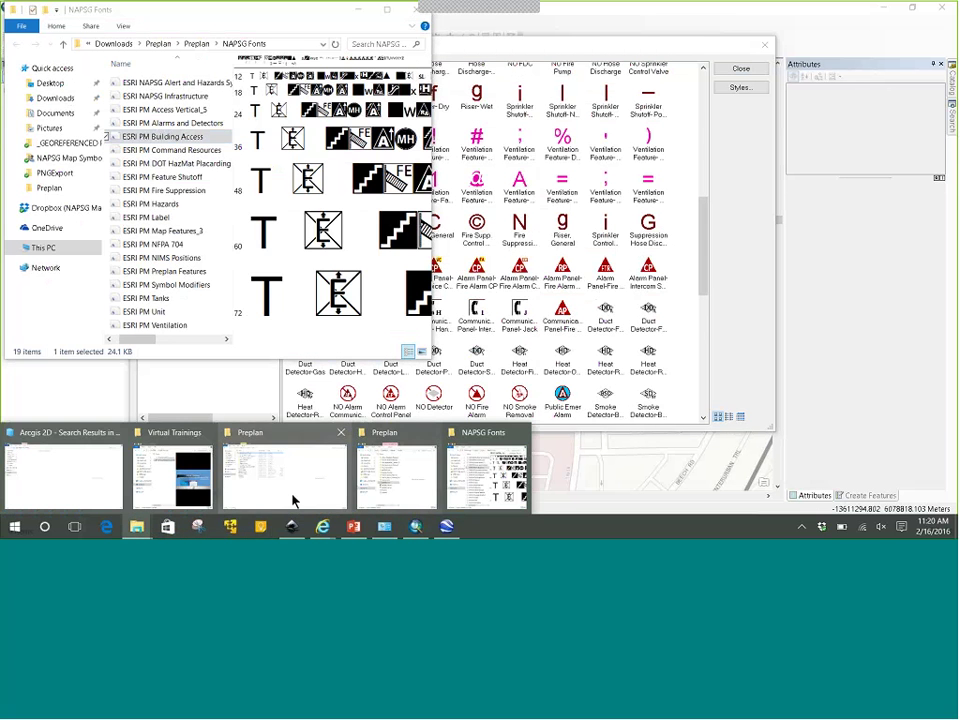
{"action": "left_click", "coordinate": [310, 488]}
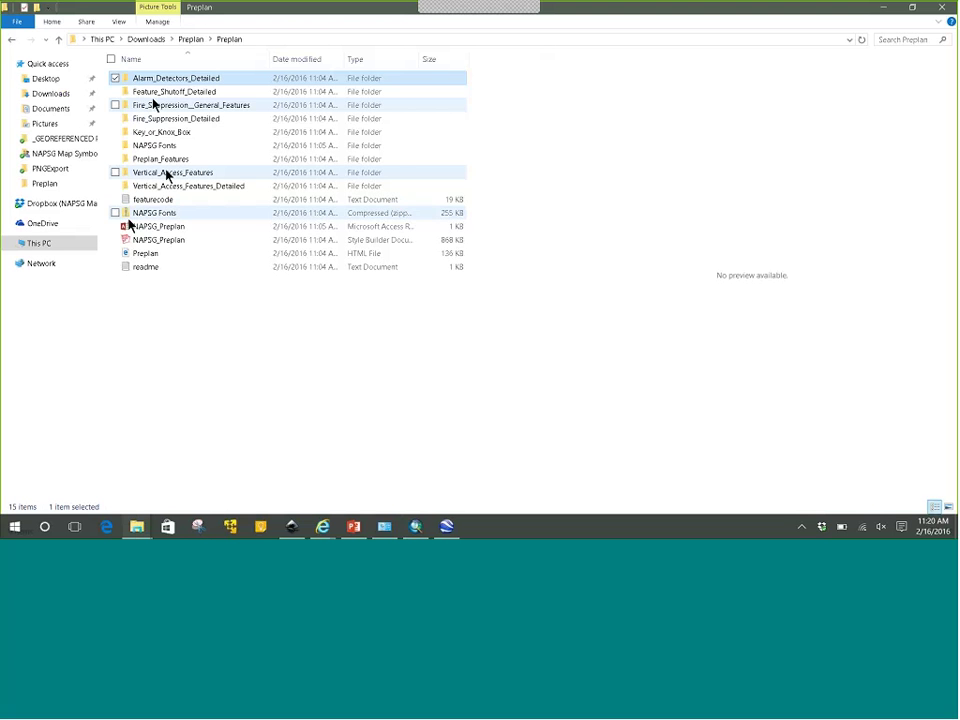
{"action": "double_click", "coordinate": [165, 146]}
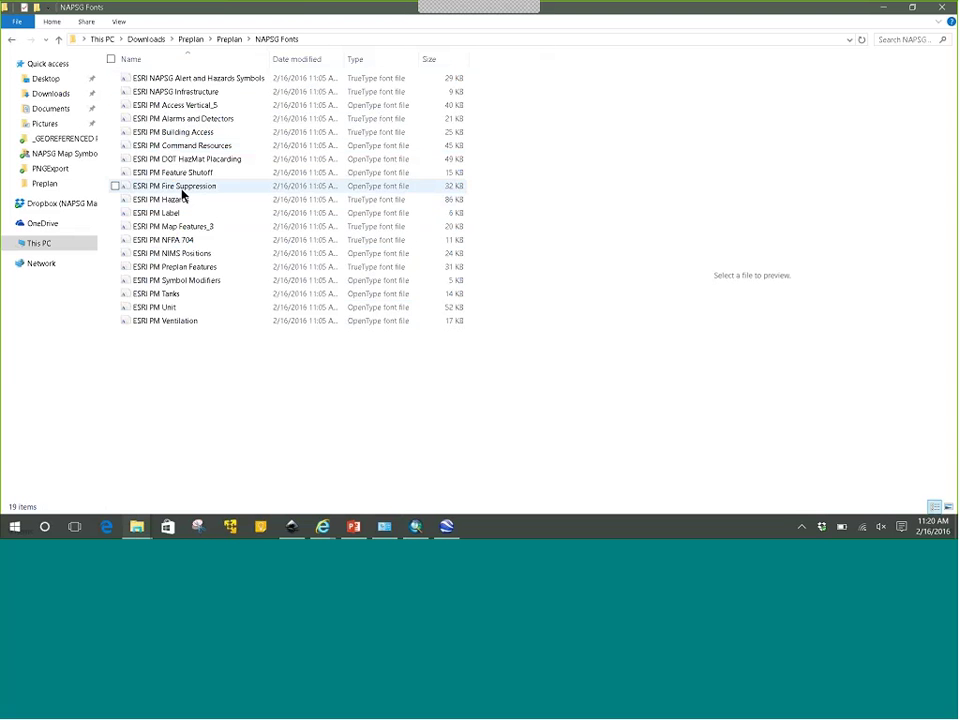
{"action": "left_click", "coordinate": [170, 188]}
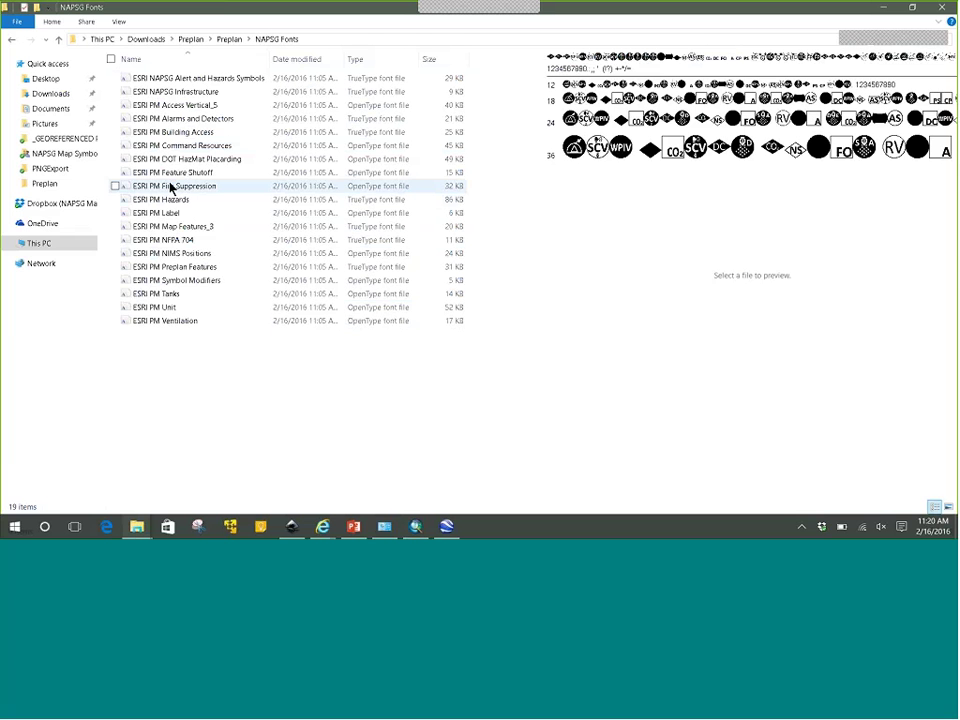
{"action": "right_click", "coordinate": [170, 190]}
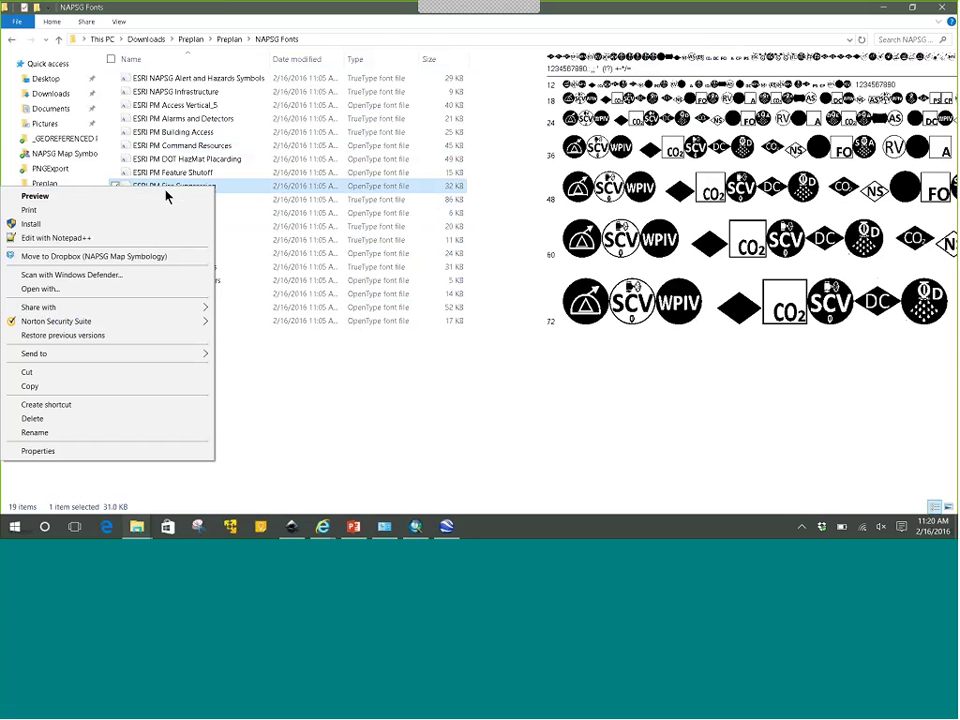
{"action": "left_click", "coordinate": [144, 224]}
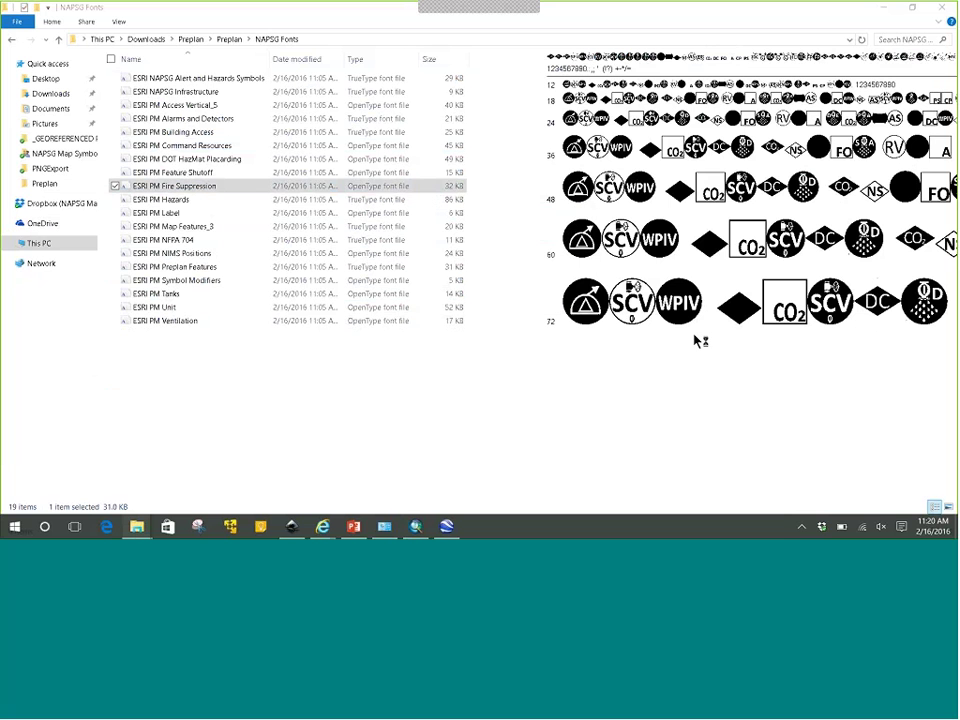
{"action": "left_click", "coordinate": [163, 190]}
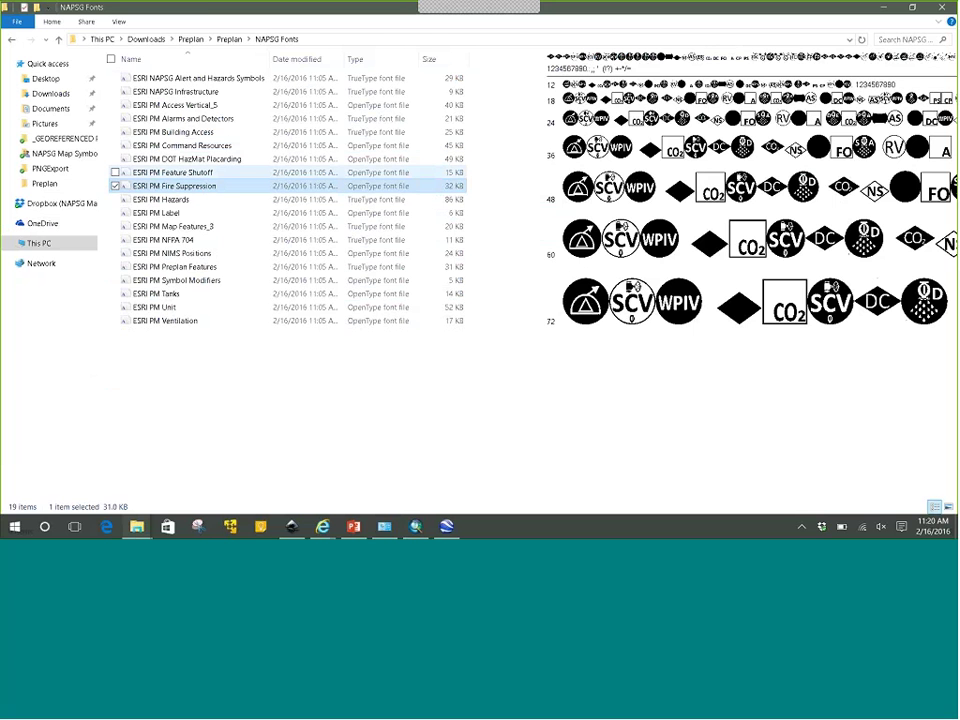
{"action": "left_click", "coordinate": [912, 7]}
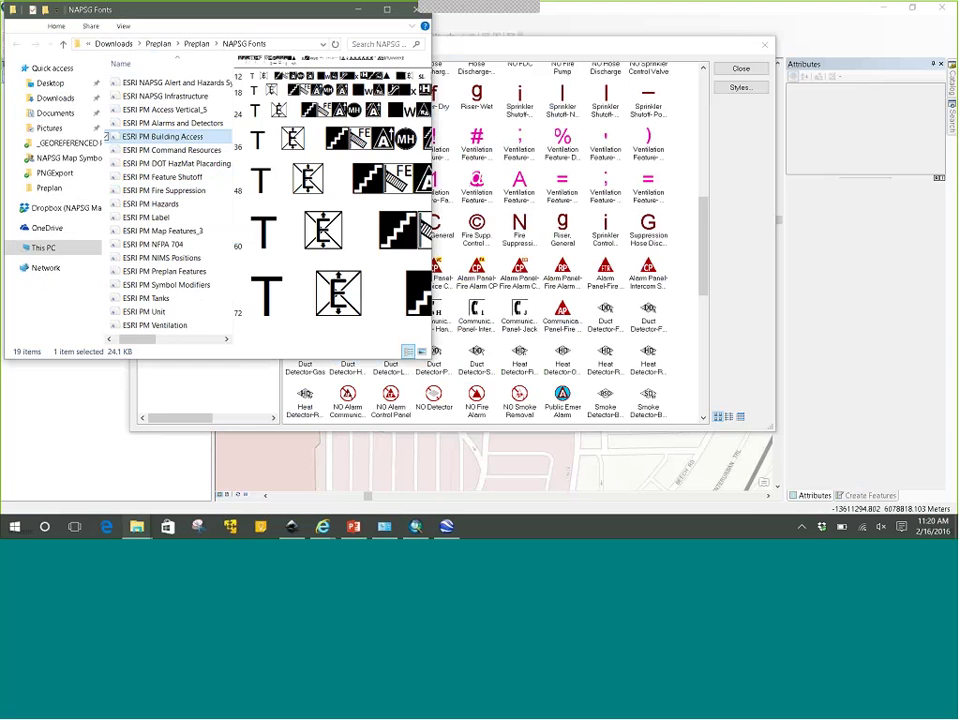
Return to ArcMap, reopen the Style Manager, check the fire suppression symbols under the Preplan style's Marker Symbols, and close it.
{"action": "left_click", "coordinate": [770, 88]}
{"action": "left_click", "coordinate": [742, 68]}
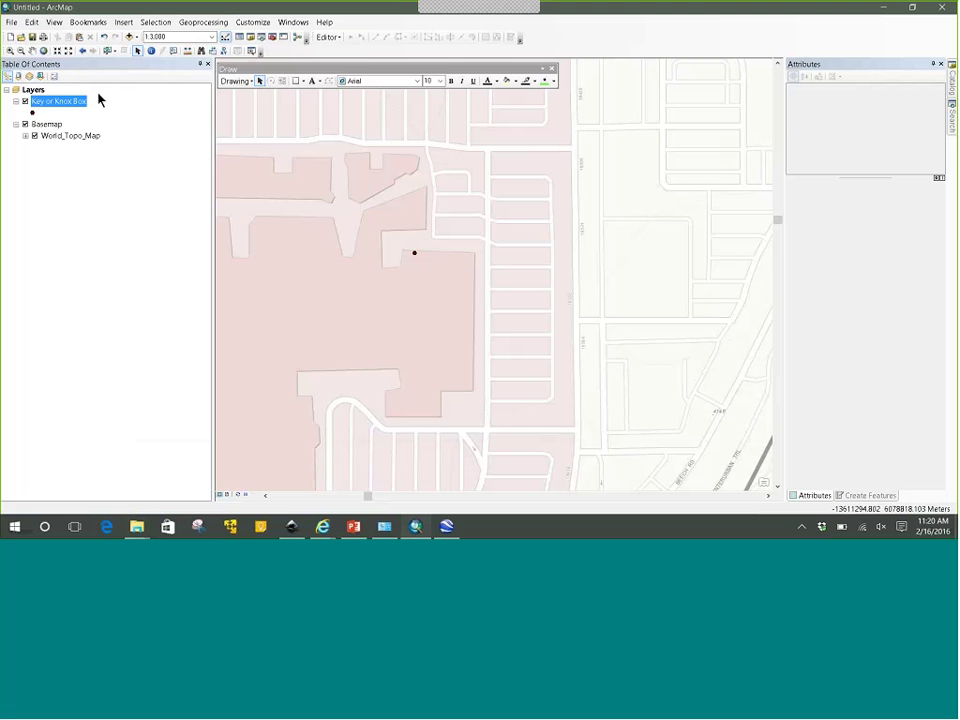
{"action": "left_click", "coordinate": [292, 22]}
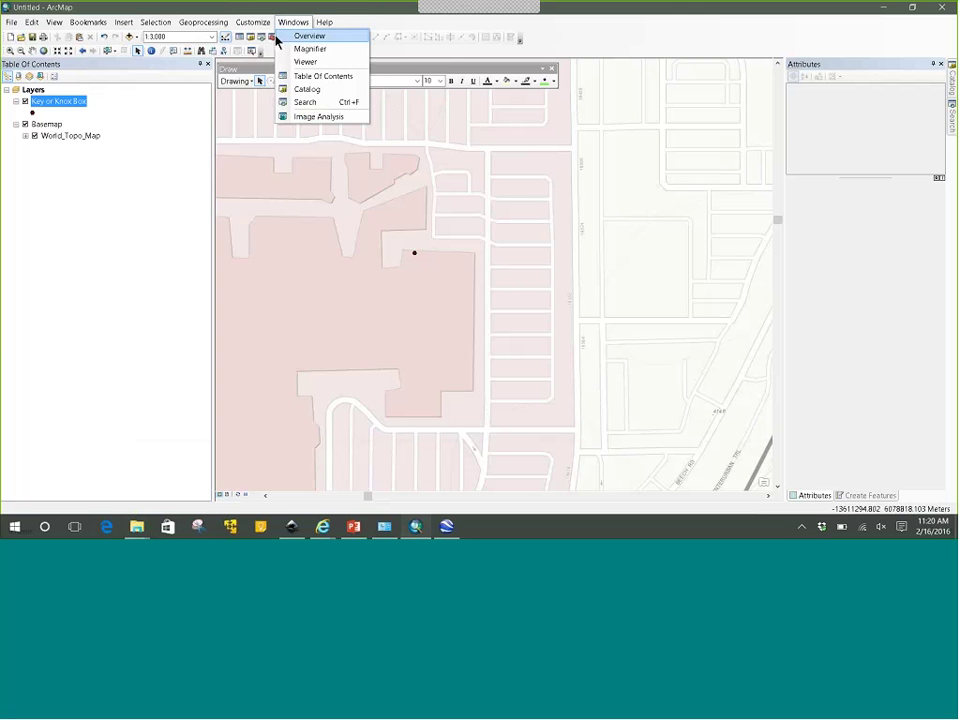
{"action": "mouse_move", "coordinate": [255, 22]}
{"action": "left_click", "coordinate": [257, 88]}
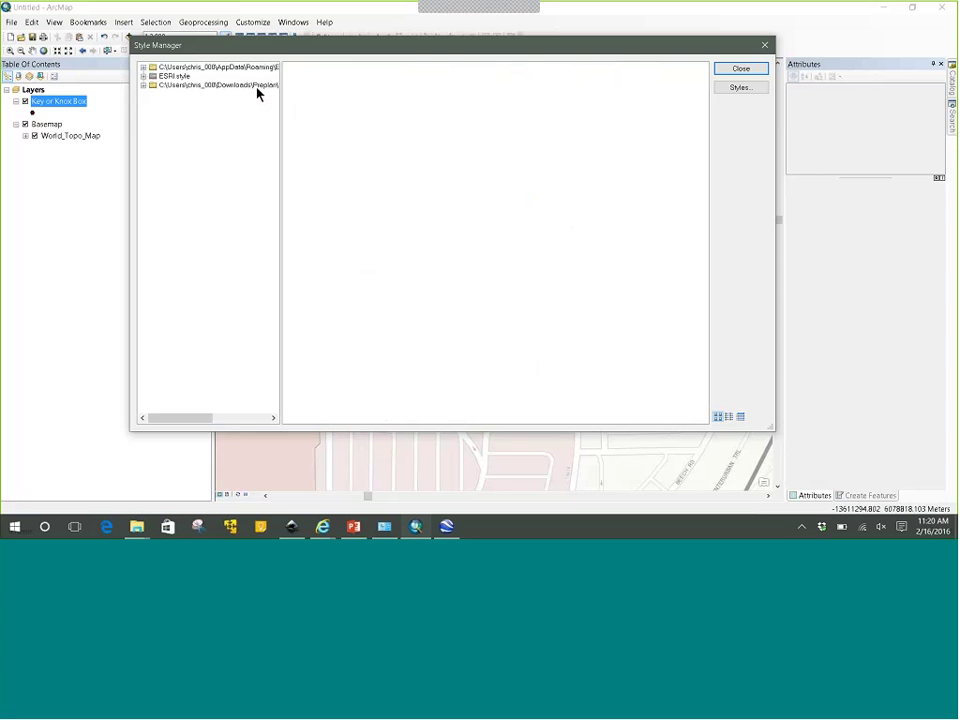
{"action": "left_click", "coordinate": [143, 85]}
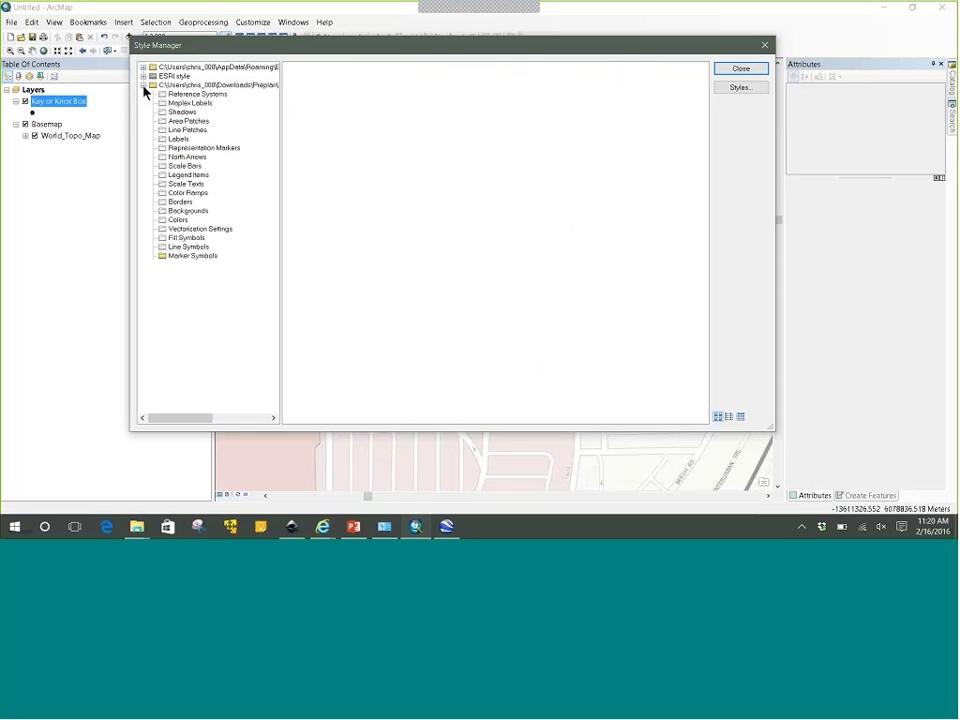
{"action": "left_click", "coordinate": [172, 257]}
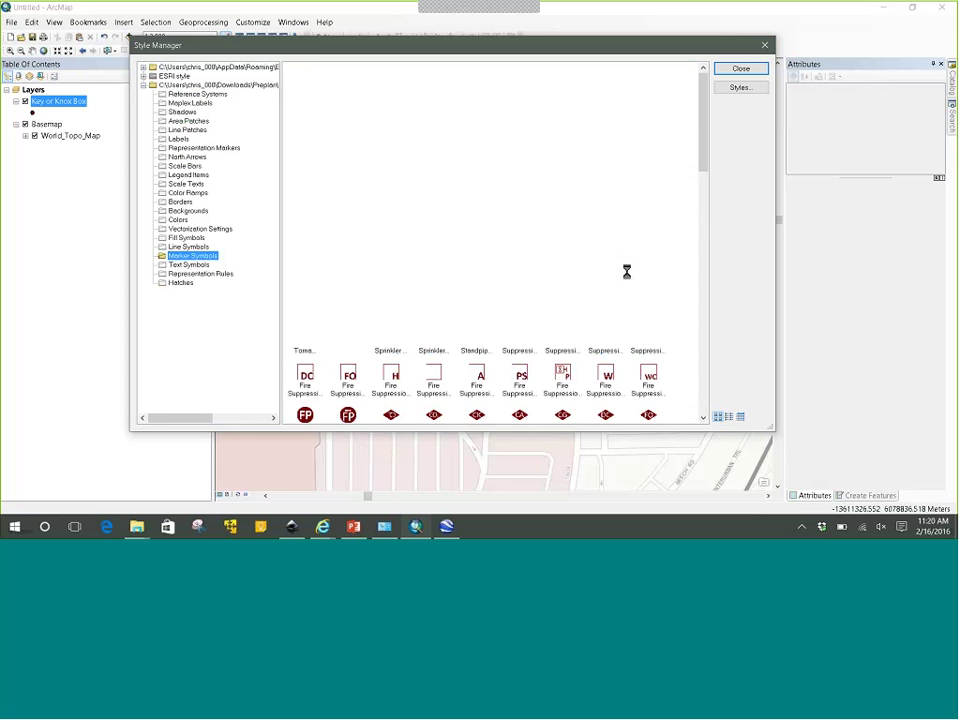
{"action": "scroll", "coordinate": [628, 272], "scroll_direction": "down", "scroll_amount": 3}
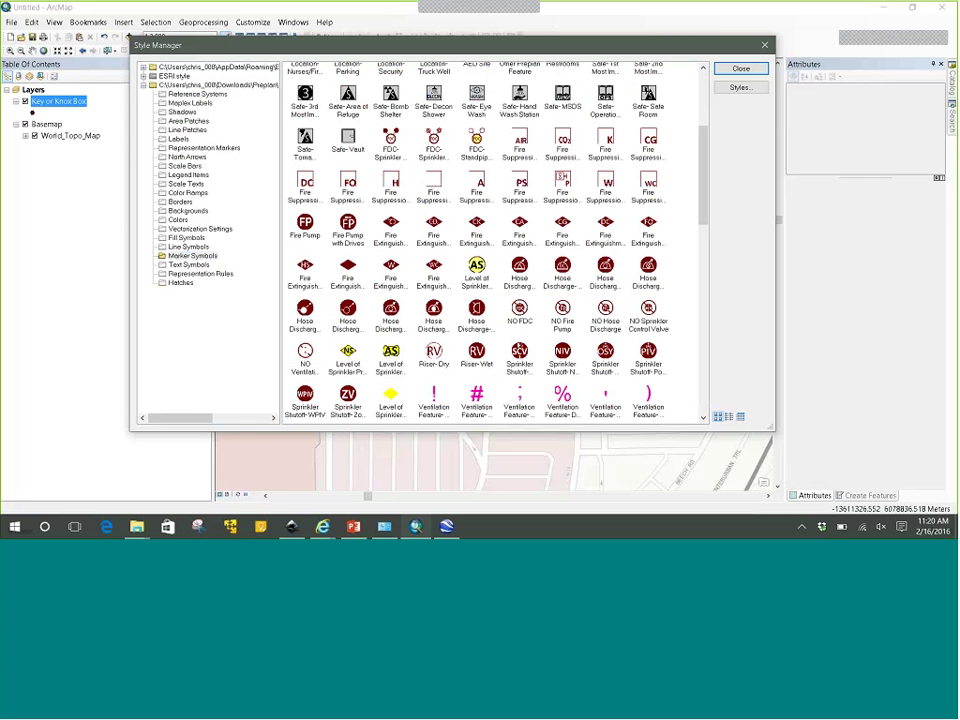
{"action": "left_click", "coordinate": [757, 69]}
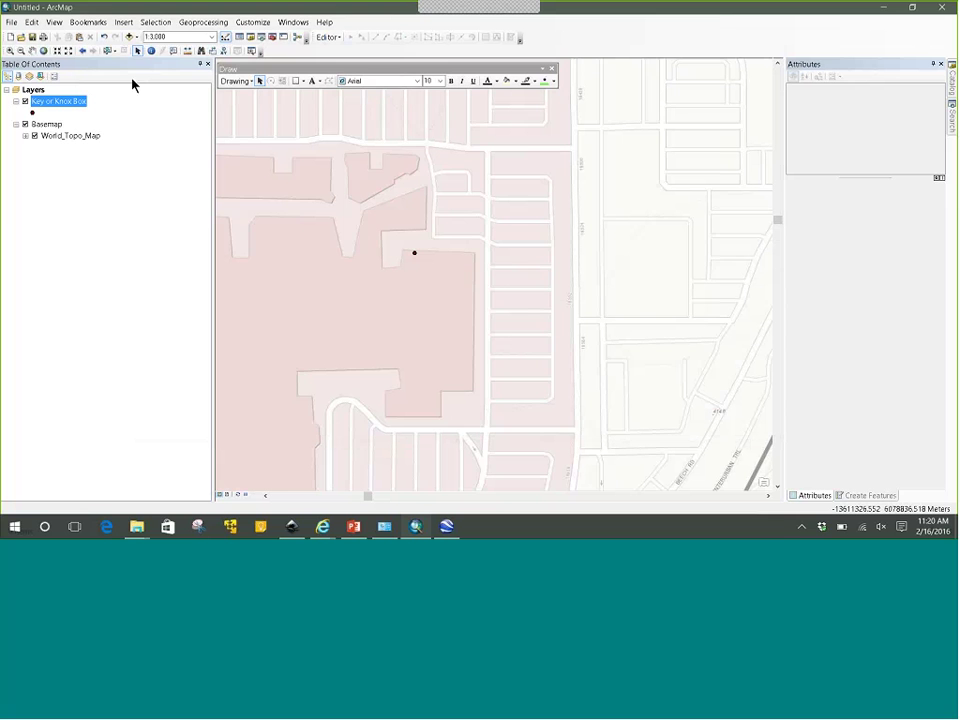
Search all styles for "knox" and apply the Knox Box marker as the single symbol of the Key or Knox Box layer.
{"action": "left_click", "coordinate": [48, 102]}
{"action": "key", "text": "Return"}
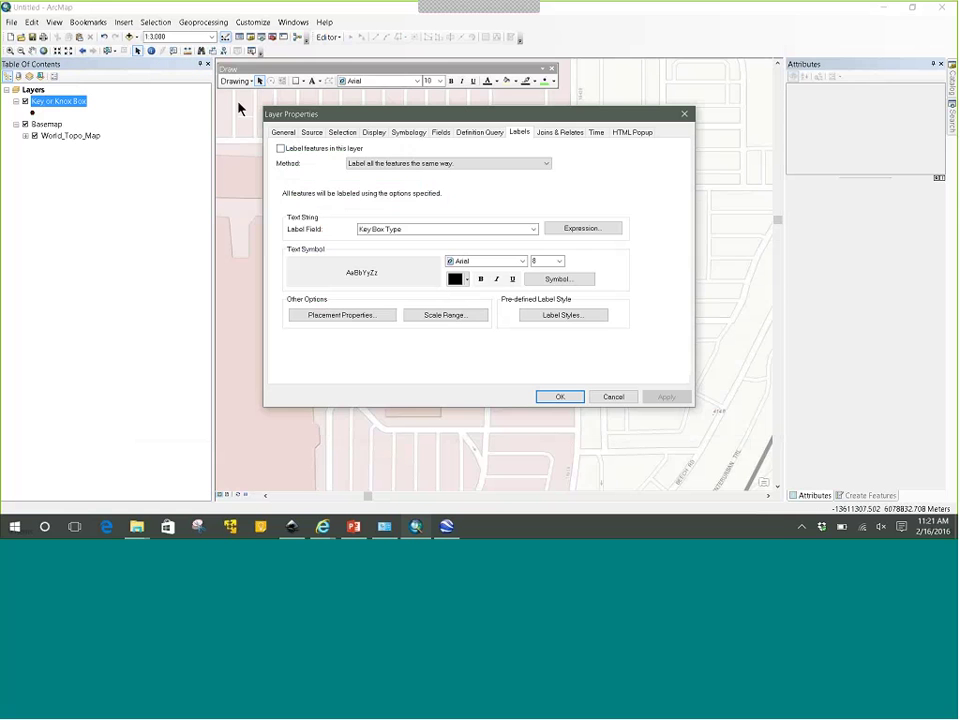
{"action": "left_click", "coordinate": [409, 132]}
{"action": "left_click", "coordinate": [426, 195]}
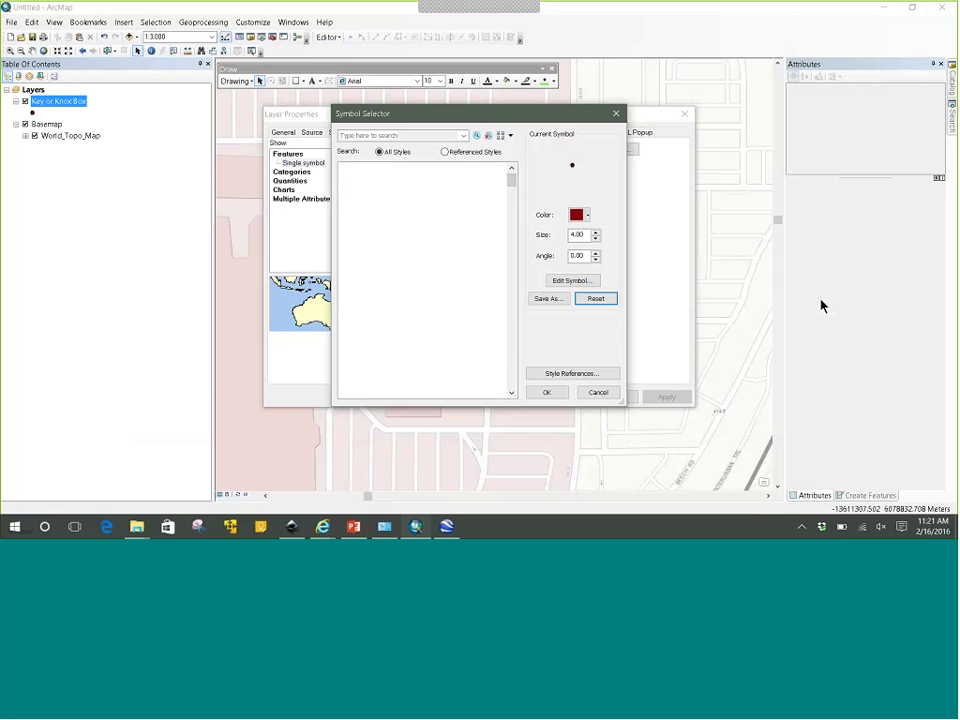
{"action": "left_click", "coordinate": [400, 136]}
{"action": "type", "text": "key"}
{"action": "key", "text": "Return"}
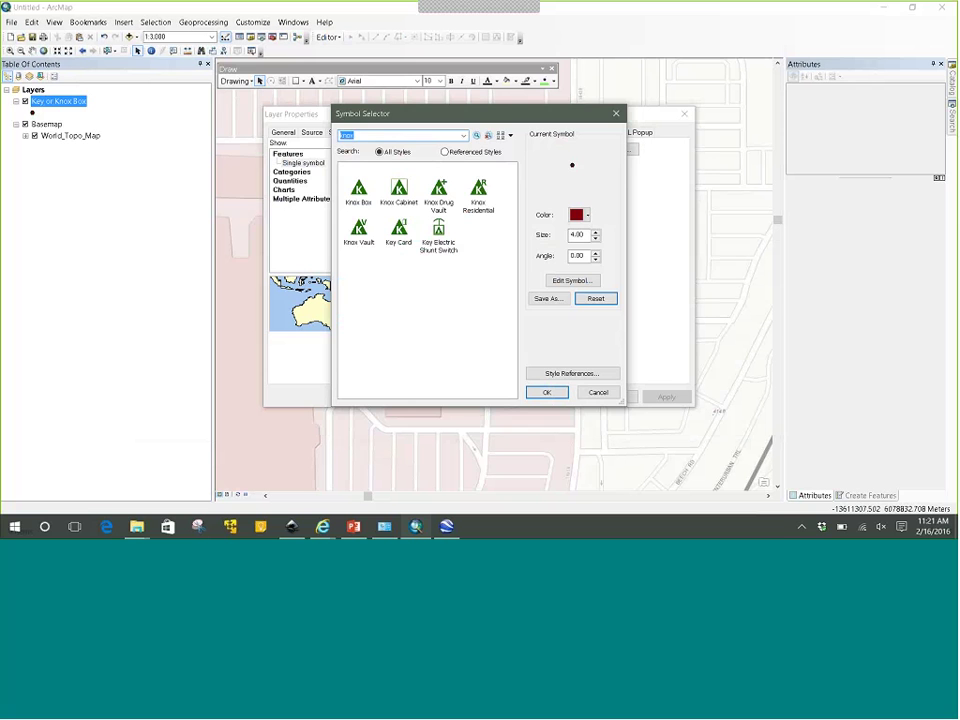
{"action": "left_click", "coordinate": [358, 190]}
{"action": "left_click", "coordinate": [547, 392]}
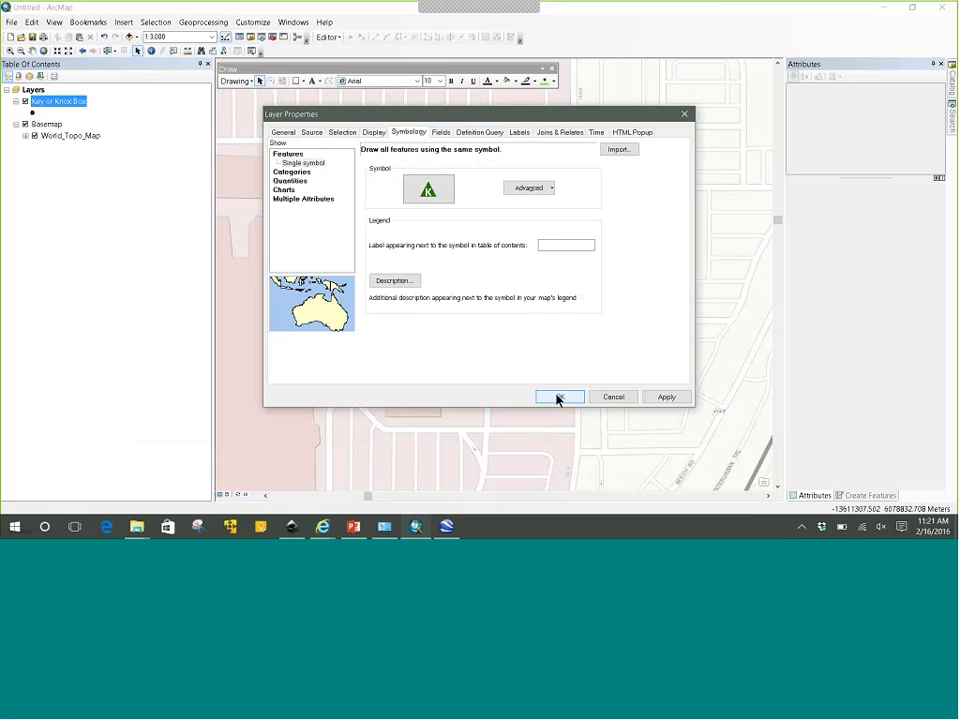
{"action": "left_click", "coordinate": [557, 397]}
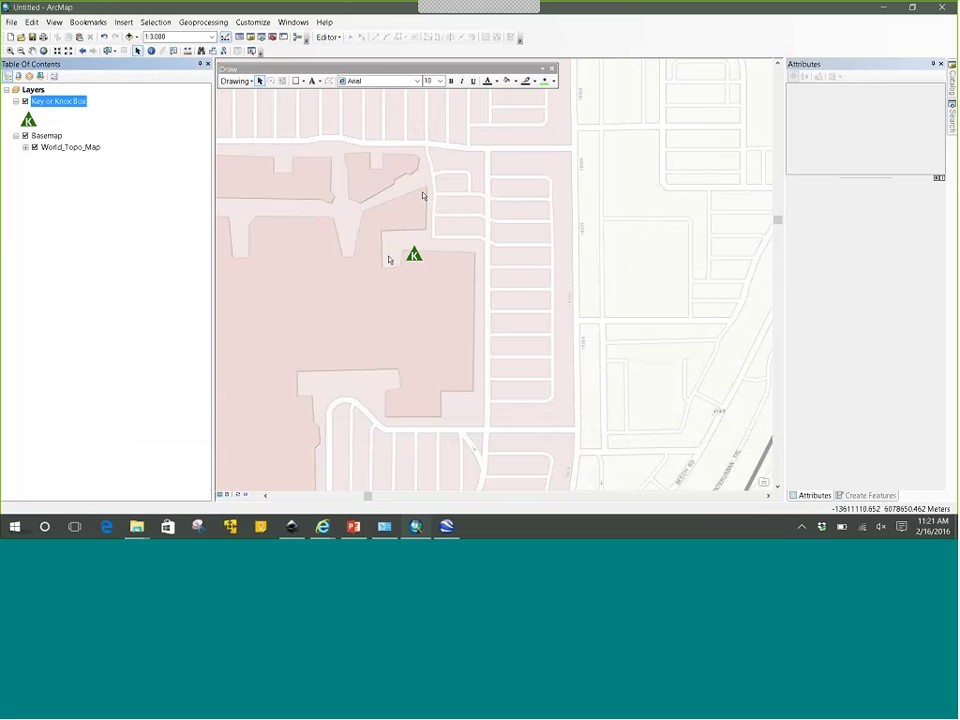
Minimize ArcMap and bring up the NAPSG symbology page in Internet Explorer, showing the usage instructions above the symbol categories.
{"action": "left_click", "coordinate": [884, 8]}
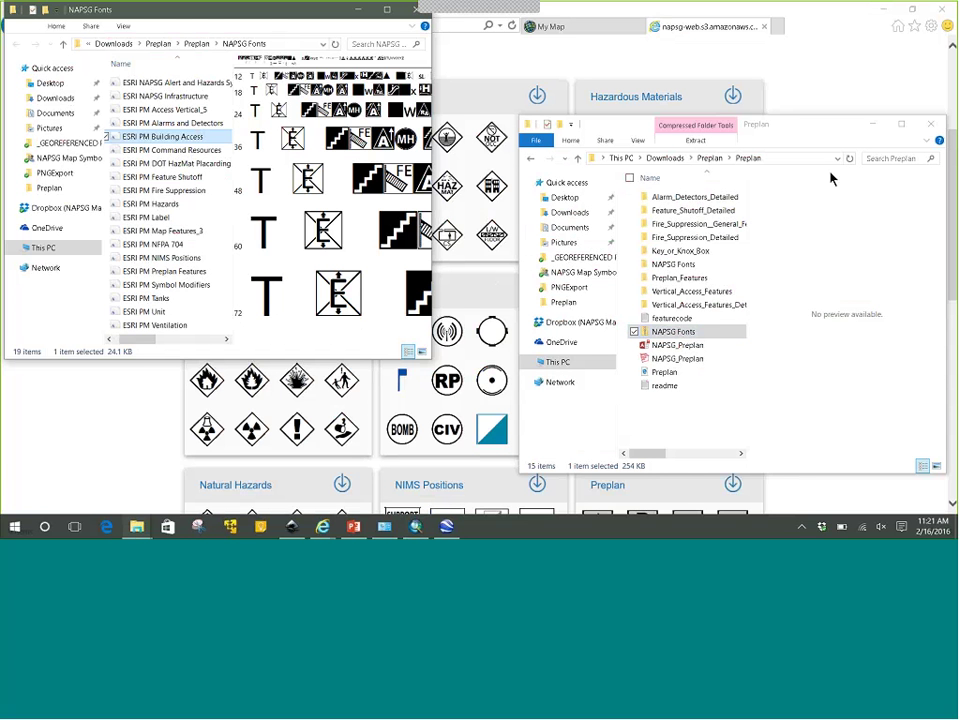
{"action": "left_click", "coordinate": [855, 87]}
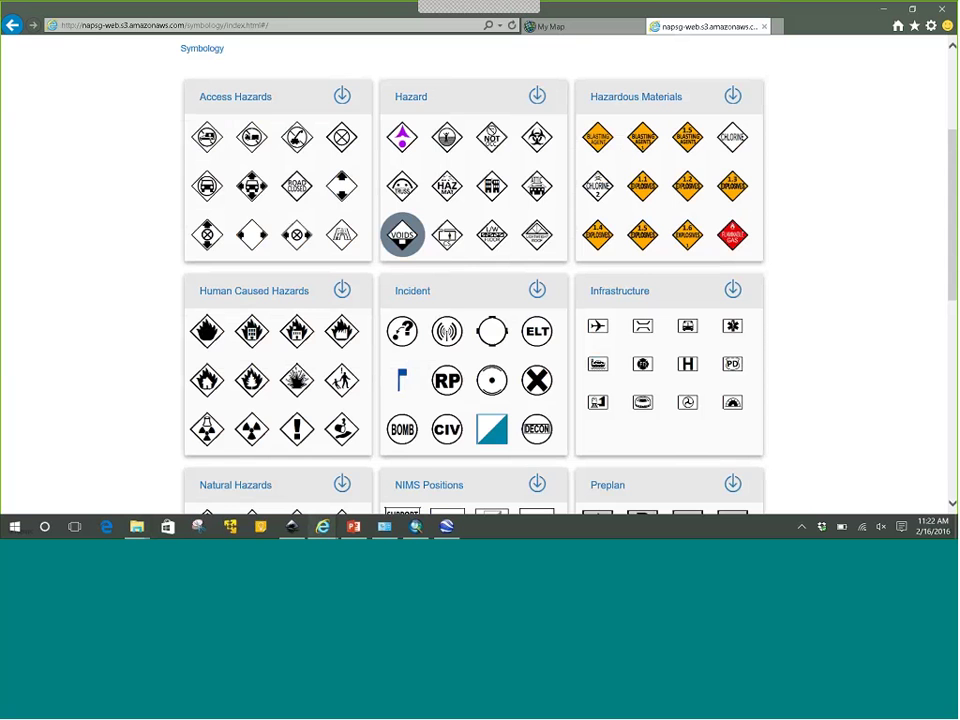
{"action": "scroll", "coordinate": [596, 279], "scroll_direction": "down", "scroll_amount": 1}
{"action": "scroll", "coordinate": [596, 279], "scroll_direction": "up", "scroll_amount": 4}
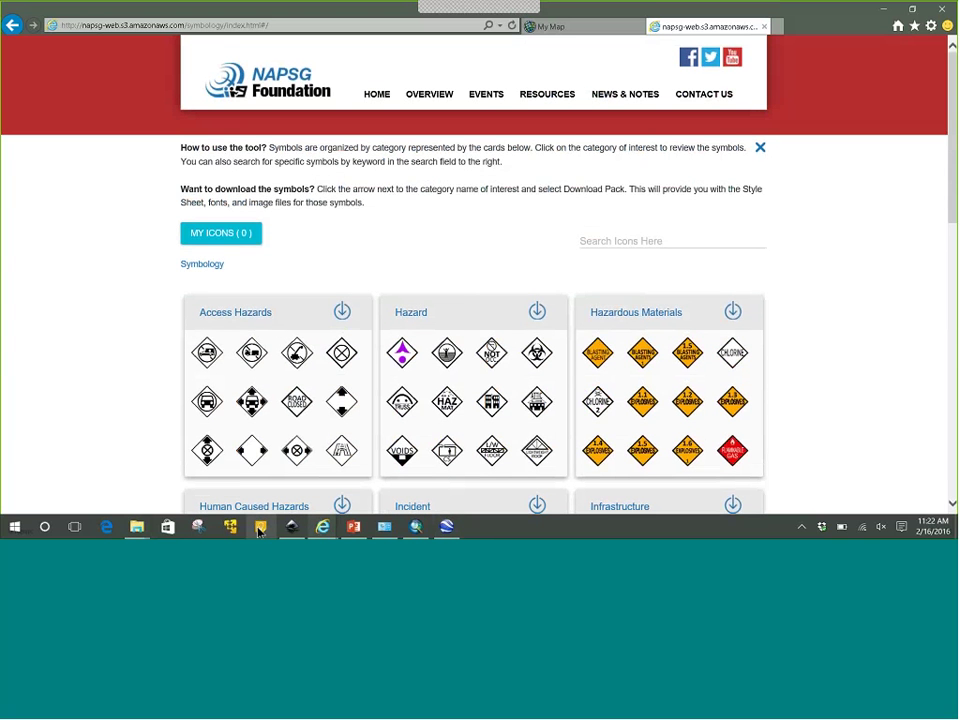
Switch to the ArcGIS Online web map My Map in Internet Explorer.
{"action": "mouse_move", "coordinate": [323, 528]}
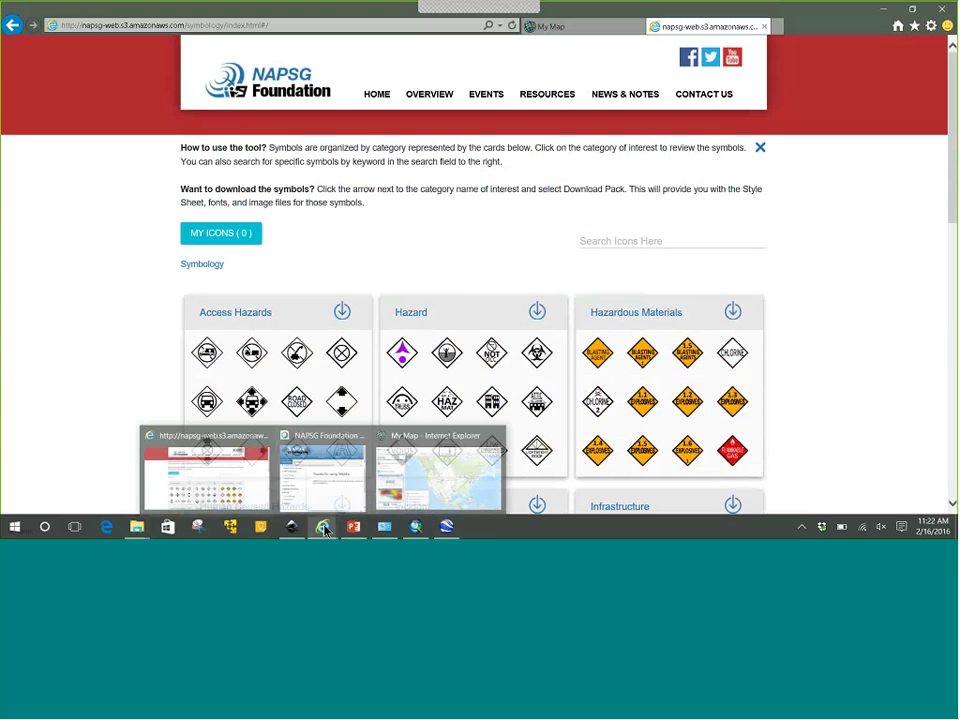
{"action": "left_click", "coordinate": [437, 485]}
{"action": "left_click", "coordinate": [77, 475]}
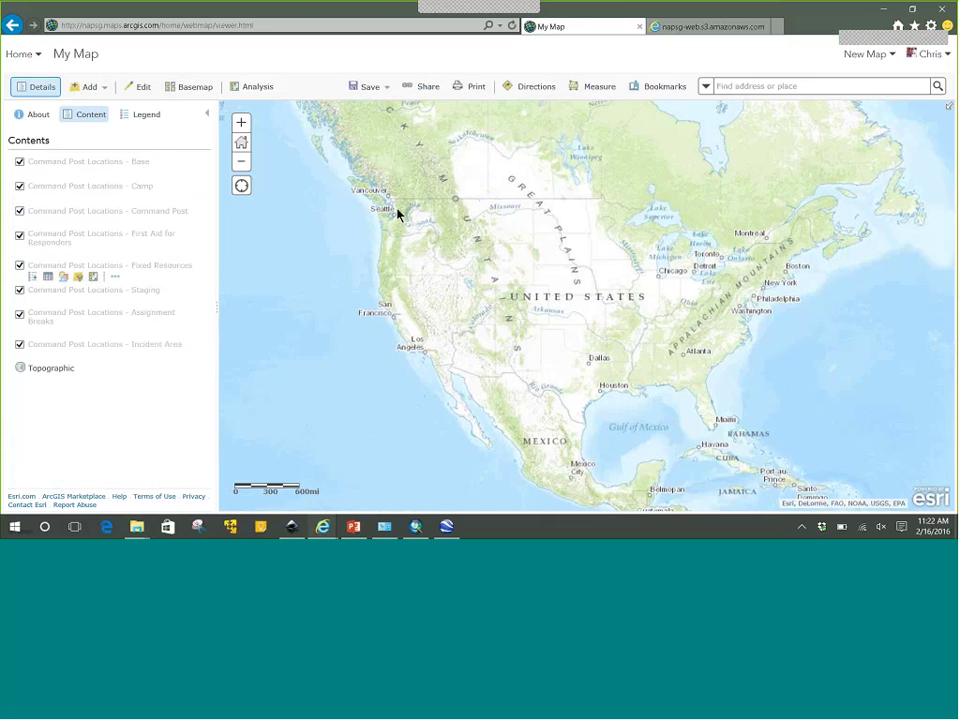
Zoom the web map in to the Keystone Ave area on Whidbey Island and expand the Command Post layer's list of symbols.
{"action": "scroll", "coordinate": [384, 283], "scroll_direction": "up", "scroll_amount": 4}
{"action": "scroll", "coordinate": [377, 284], "scroll_direction": "up", "scroll_amount": 3}
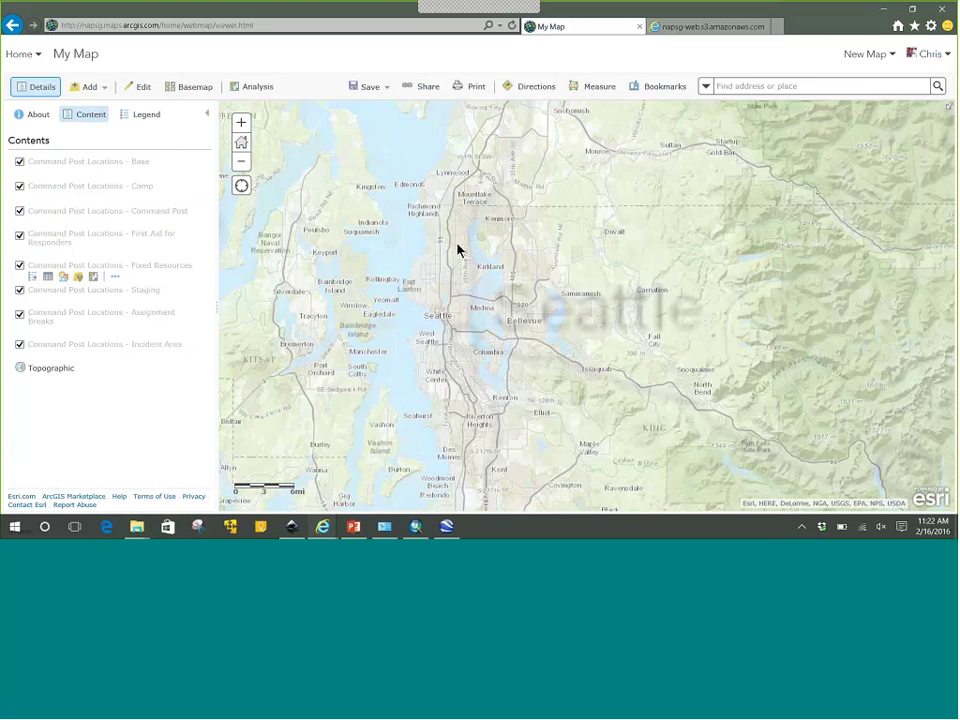
{"action": "left_click_drag", "start_coordinate": [458, 250], "coordinate": [471, 328]}
{"action": "scroll", "coordinate": [446, 258], "scroll_direction": "up", "scroll_amount": 3}
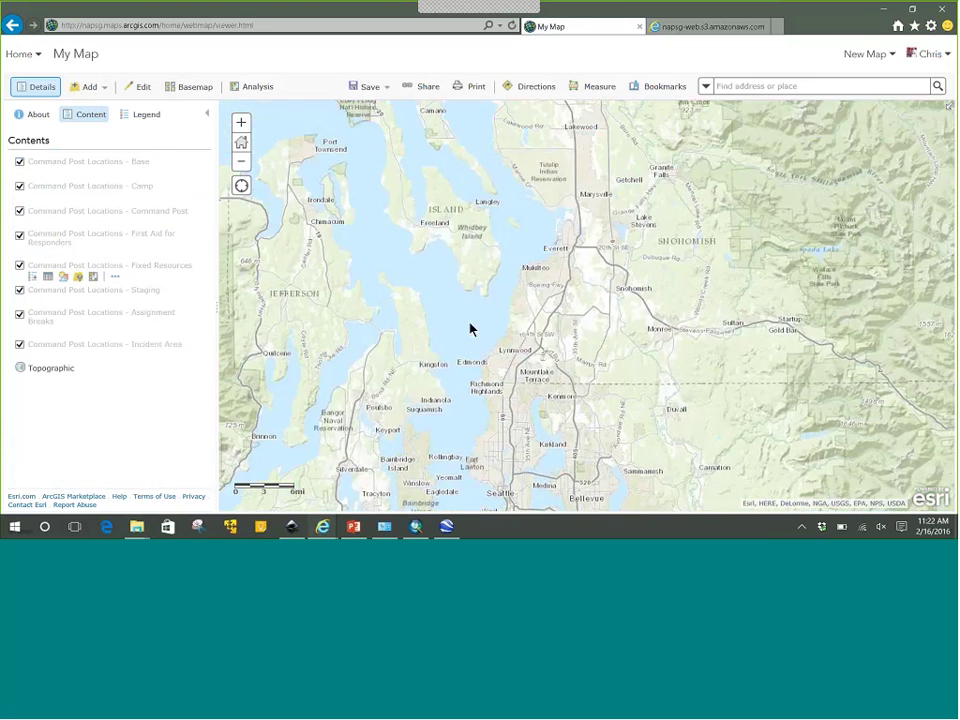
{"action": "left_click_drag", "start_coordinate": [411, 197], "coordinate": [389, 298]}
{"action": "scroll", "coordinate": [389, 298], "scroll_direction": "up", "scroll_amount": 3}
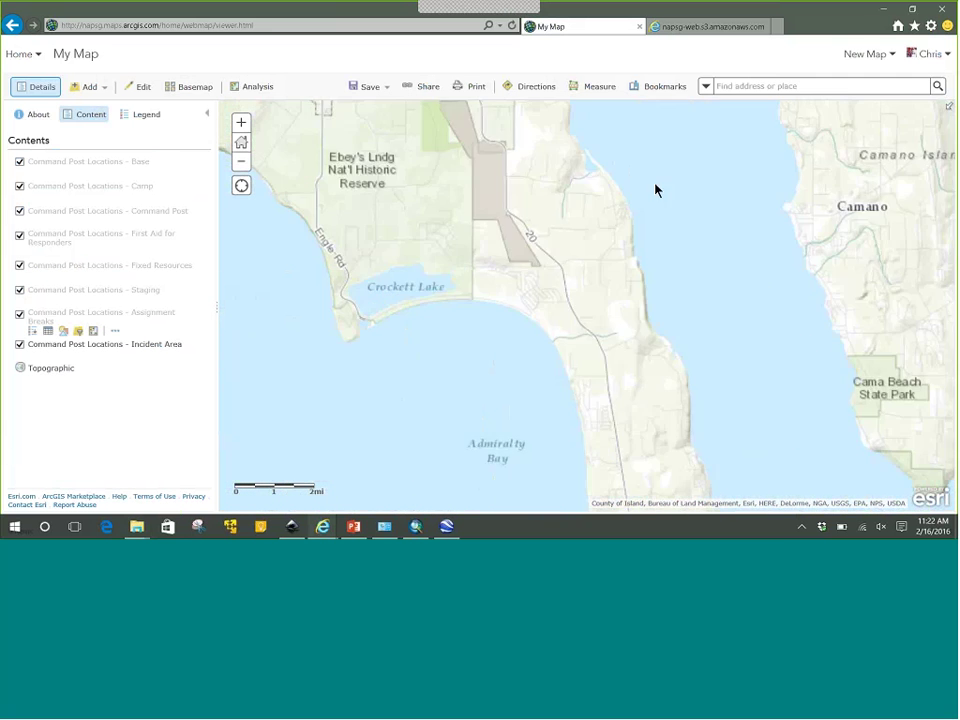
{"action": "scroll", "coordinate": [686, 310], "scroll_direction": "up", "scroll_amount": 2}
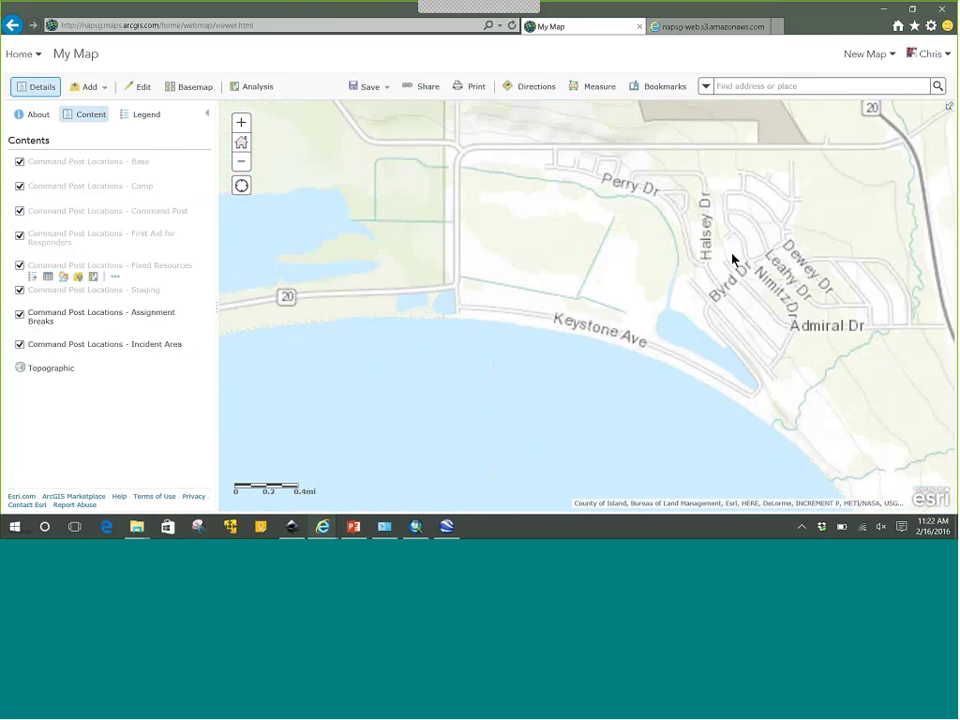
{"action": "left_click", "coordinate": [126, 236]}
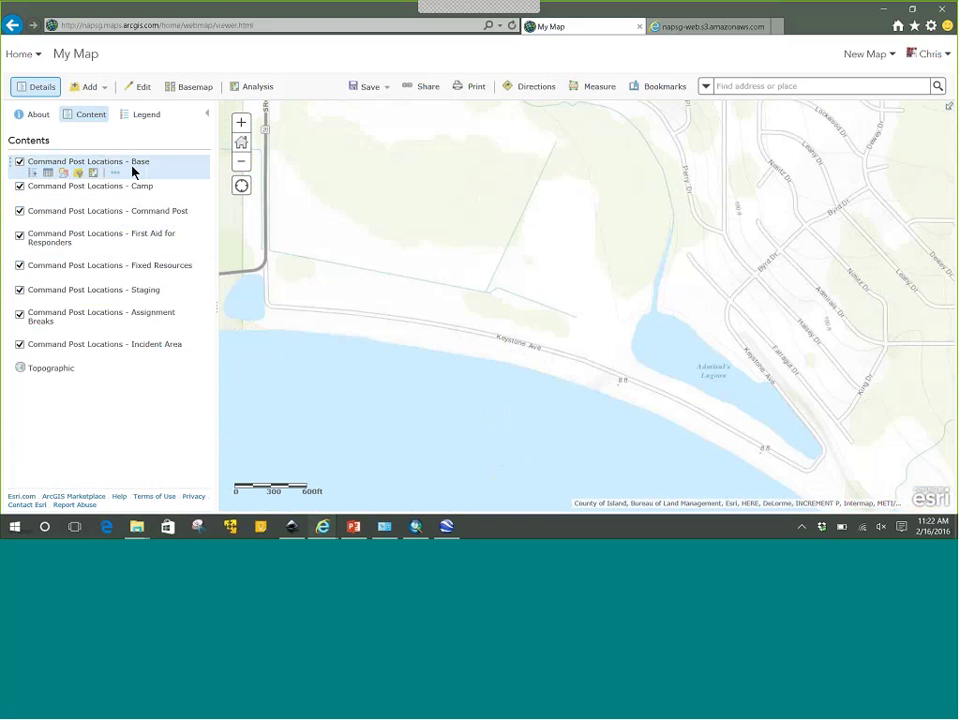
{"action": "left_click", "coordinate": [34, 223]}
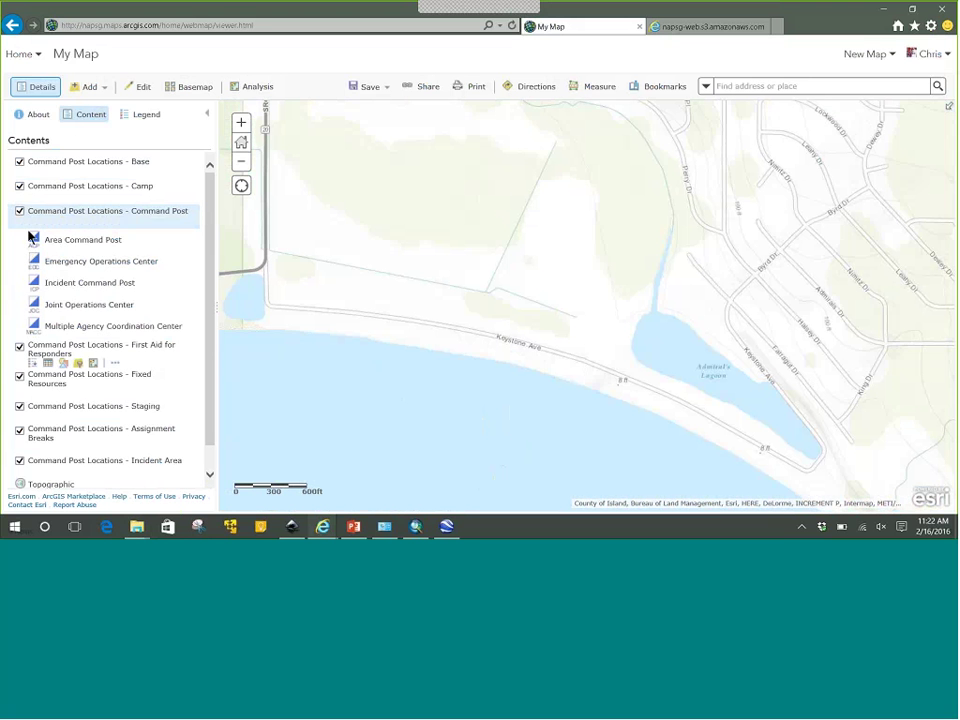
{"action": "mouse_move", "coordinate": [110, 222]}
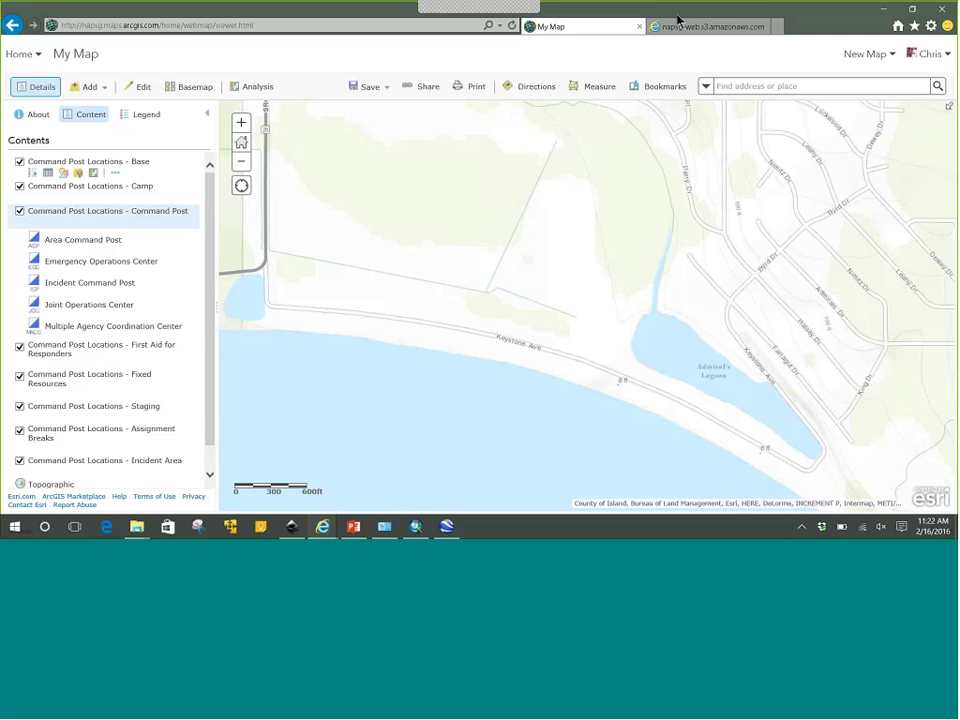
Arrange the My Map browser window and the NAPSG symbology page side by side.
{"action": "left_click_drag", "start_coordinate": [550, 26], "coordinate": [4, 112]}
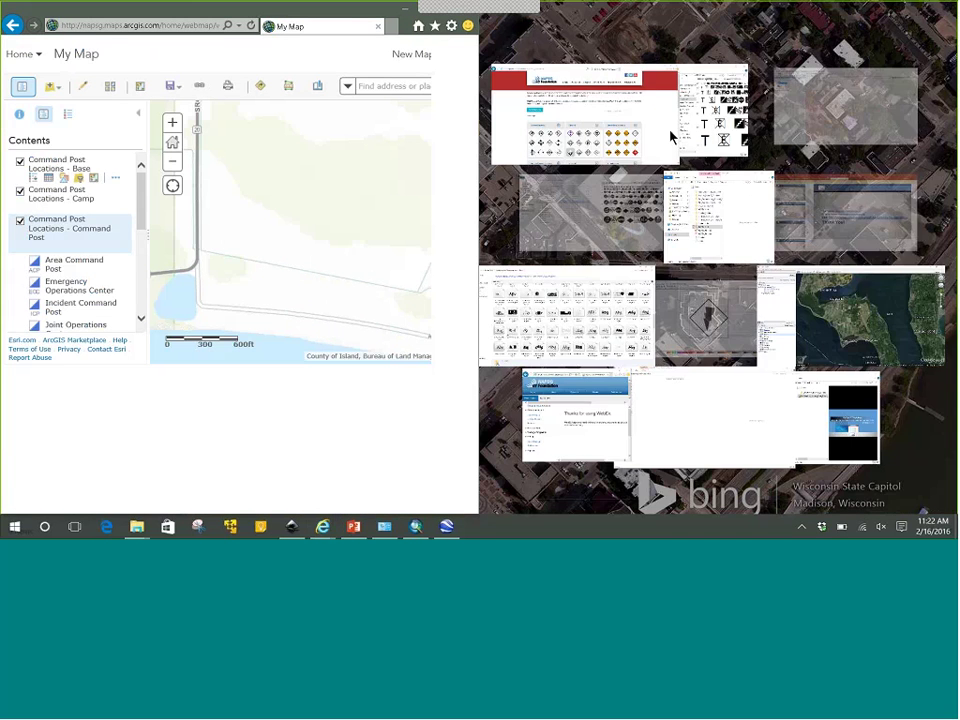
{"action": "left_click", "coordinate": [589, 103]}
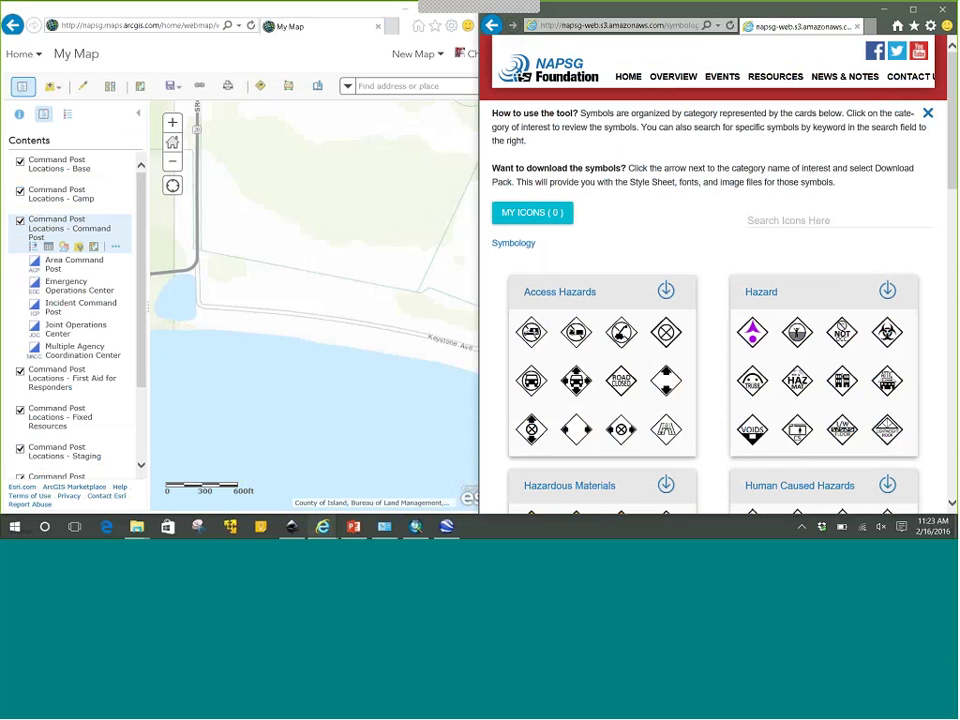
Start editing the web map and add an Incident Command Post feature in the open area north of Keystone Ave.
{"action": "left_click", "coordinate": [83, 86]}
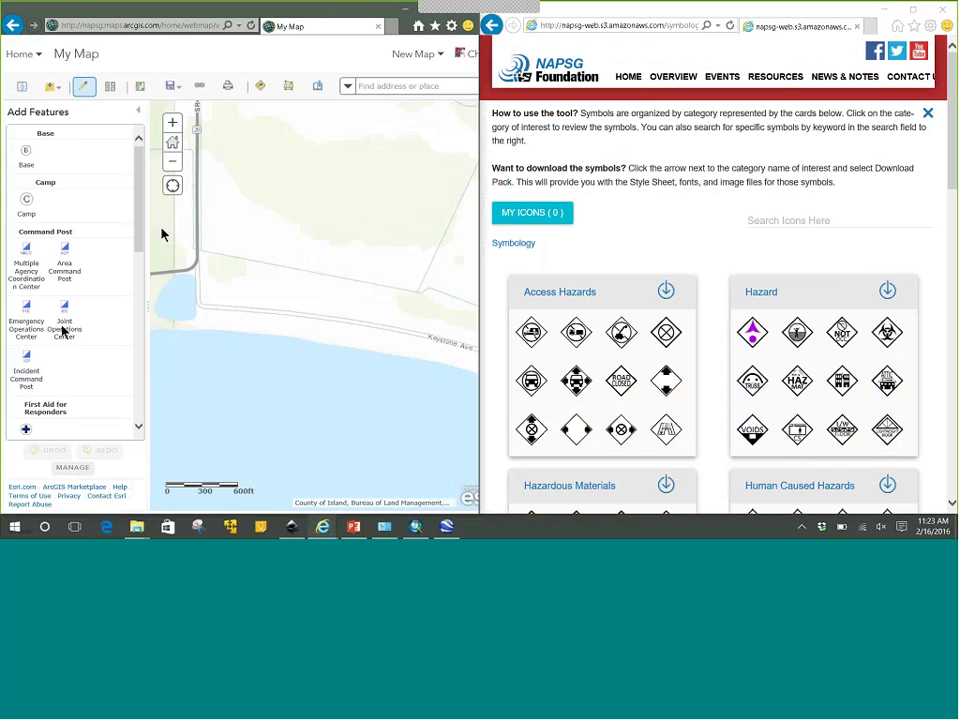
{"action": "left_click", "coordinate": [26, 368]}
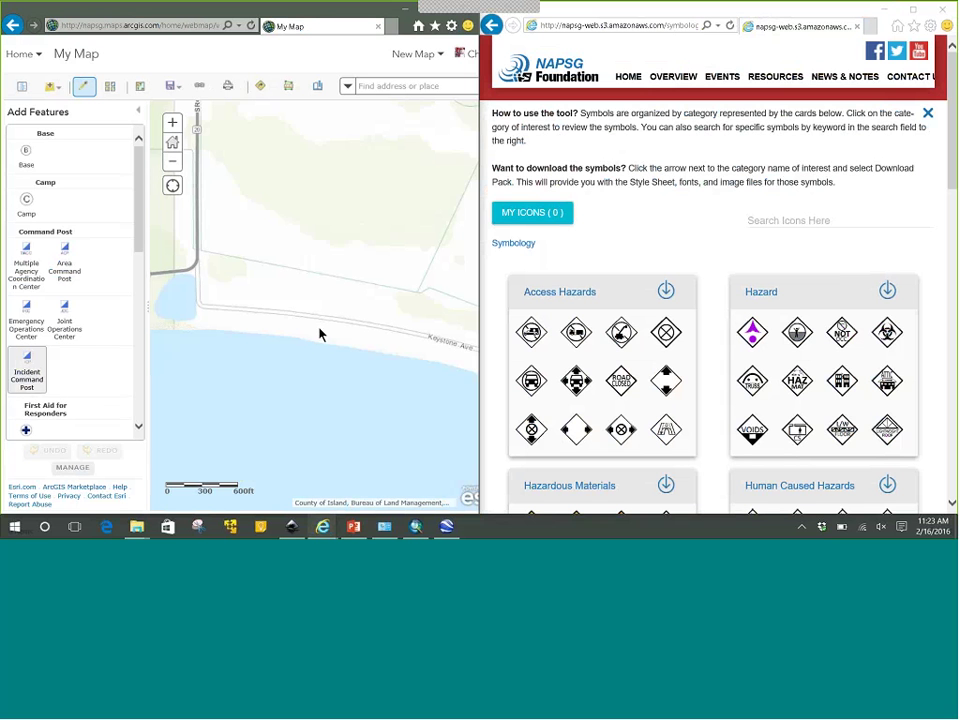
{"action": "left_click", "coordinate": [338, 234]}
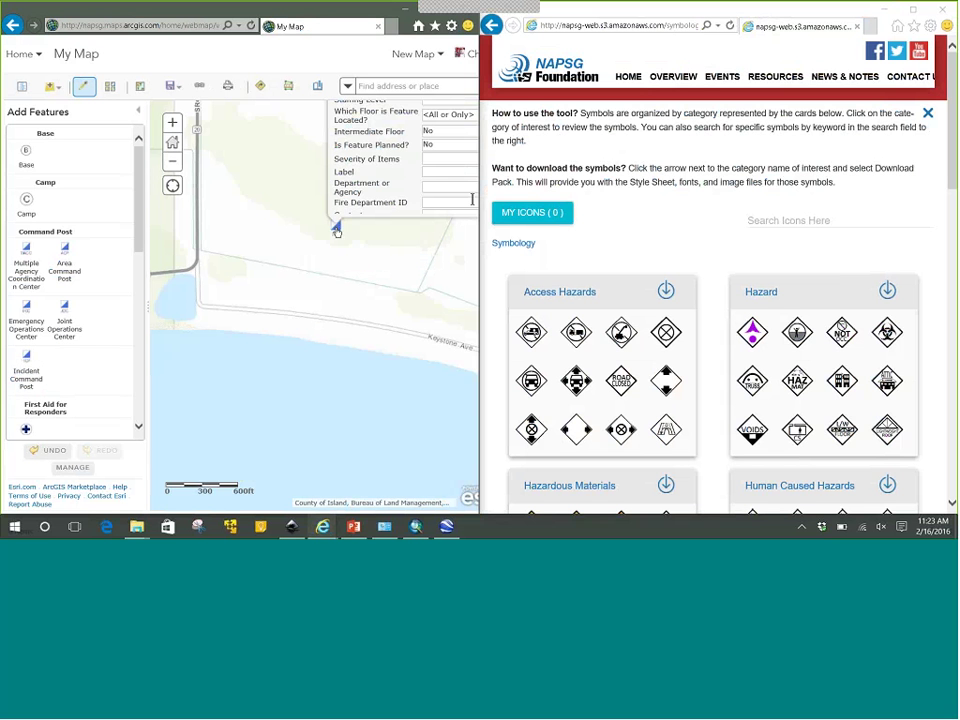
Enlarge the My Map window to full screen and dock it beside the symbology page again.
{"action": "left_click_drag", "start_coordinate": [400, 8], "coordinate": [662, 70]}
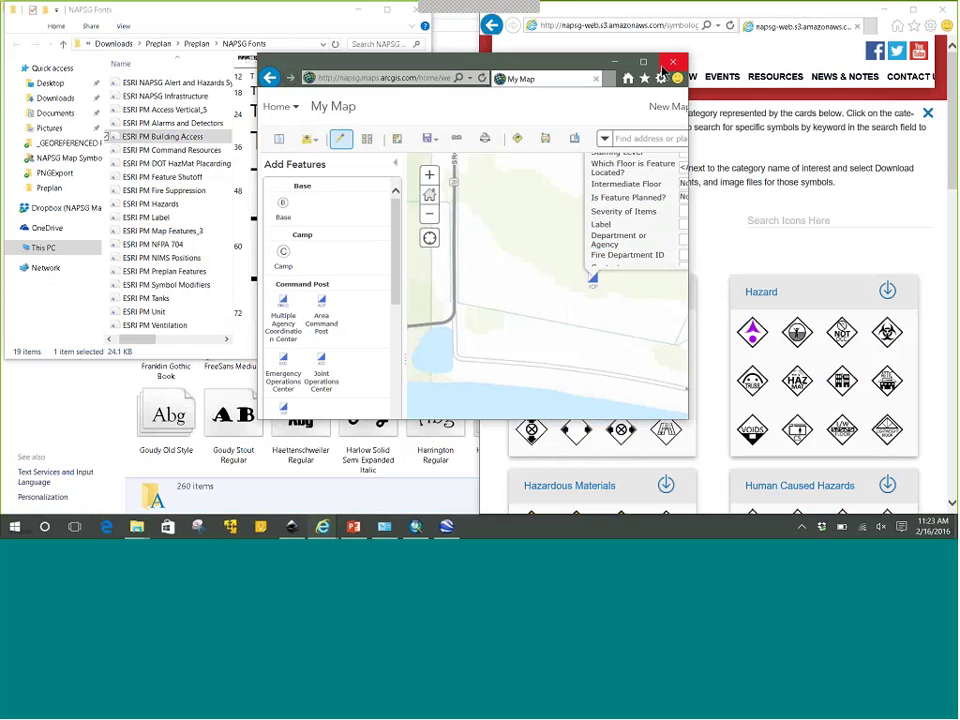
{"action": "left_click", "coordinate": [645, 63]}
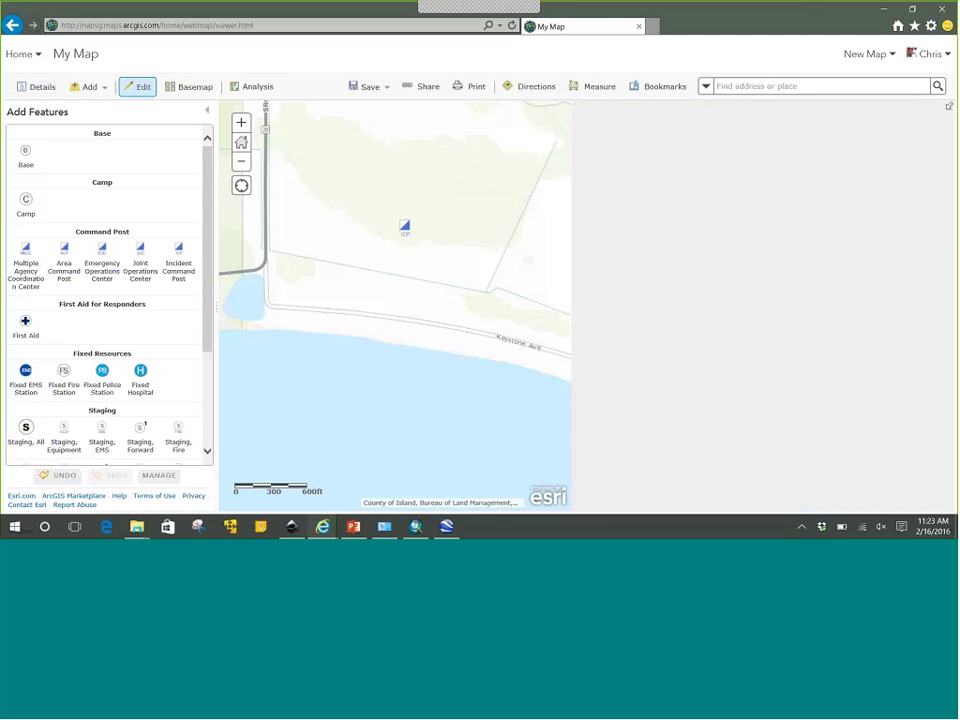
{"action": "left_click_drag", "start_coordinate": [300, 8], "coordinate": [4, 120]}
Search the NAPSG icons for "Command" and compare the results in the detailed list and the grid display.
{"action": "left_click", "coordinate": [756, 219]}
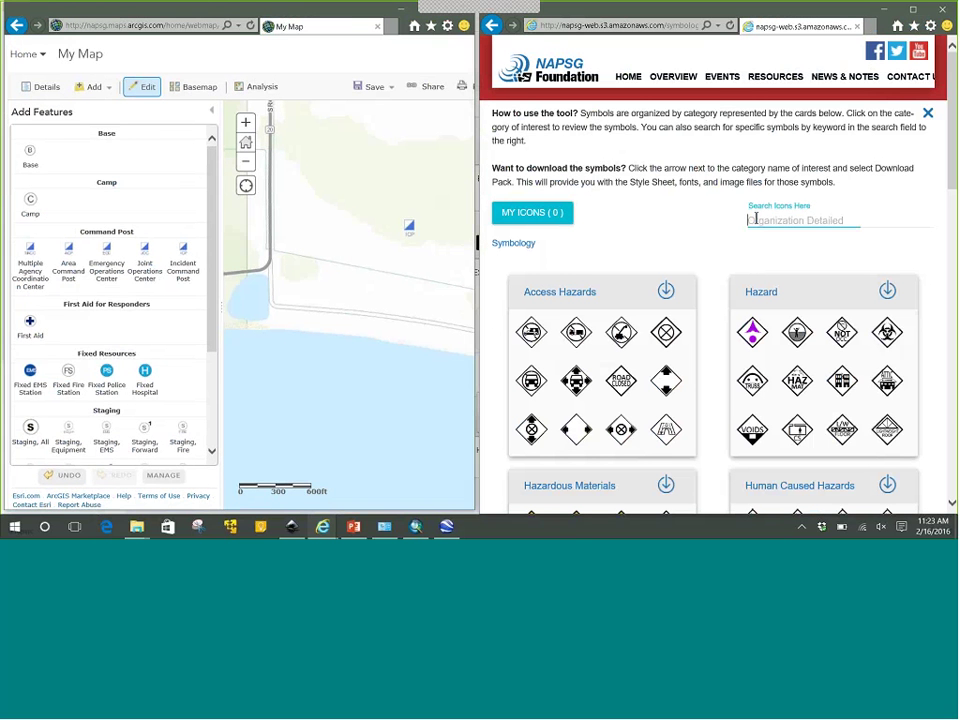
{"action": "left_click", "coordinate": [756, 219]}
{"action": "type", "text": "Command"}
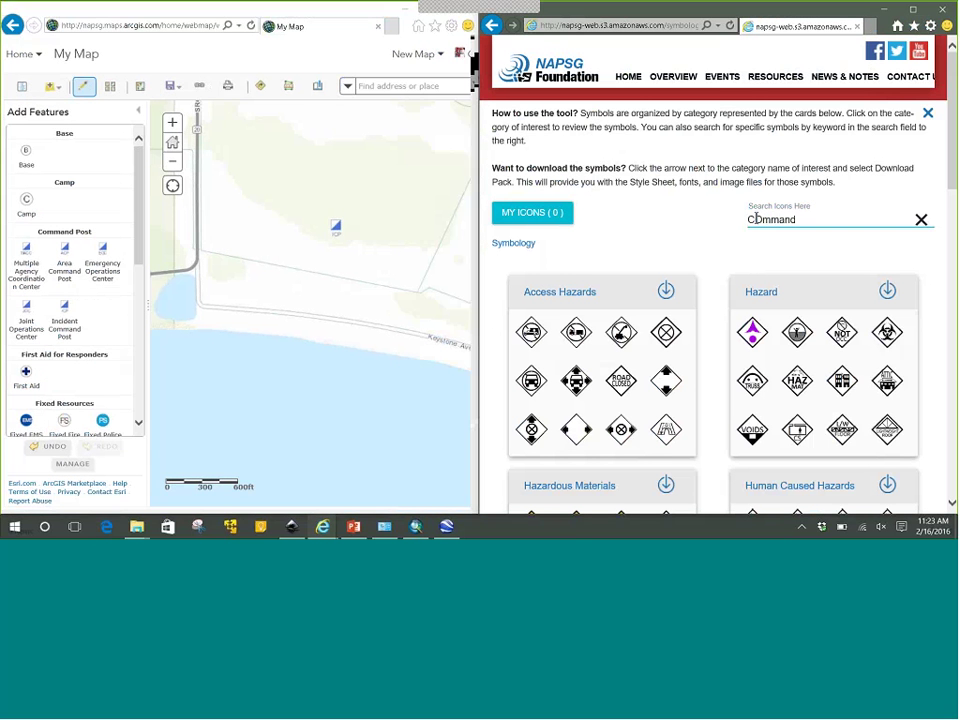
{"action": "key", "text": "Return"}
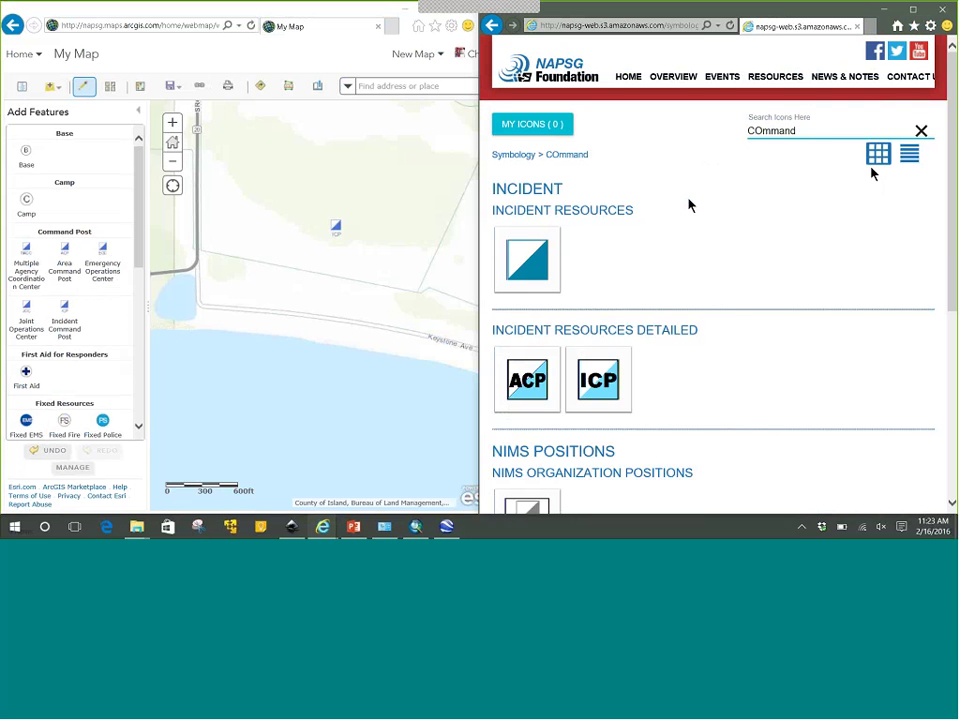
{"action": "left_click", "coordinate": [910, 156]}
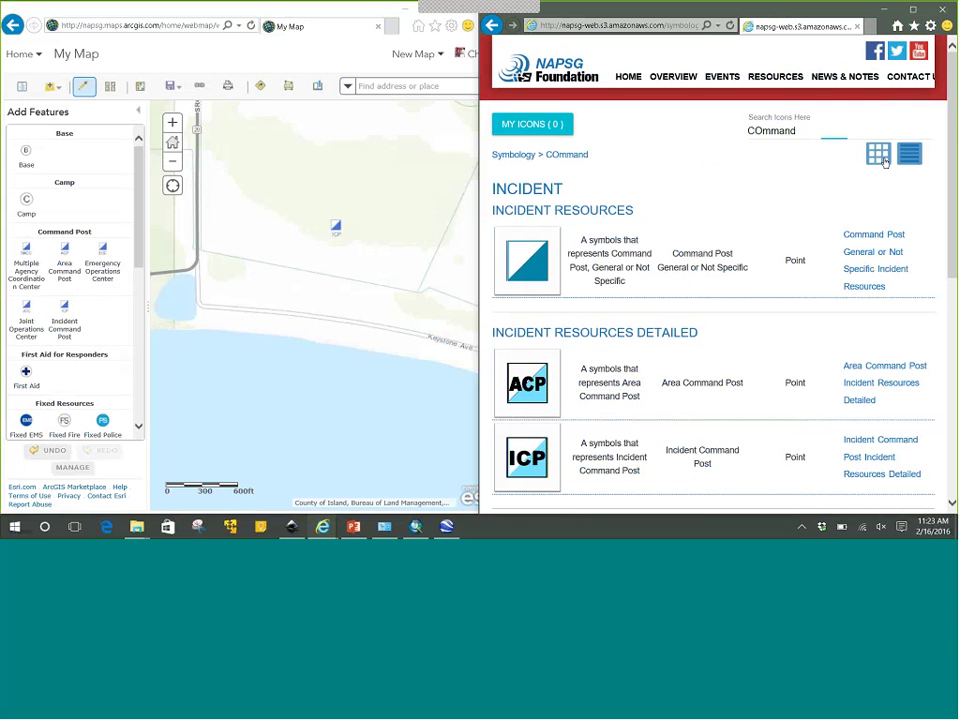
{"action": "left_click", "coordinate": [881, 157]}
Open the ICP icon's details, display its PNG 256 image, and select the image's web address.
{"action": "mouse_move", "coordinate": [603, 387]}
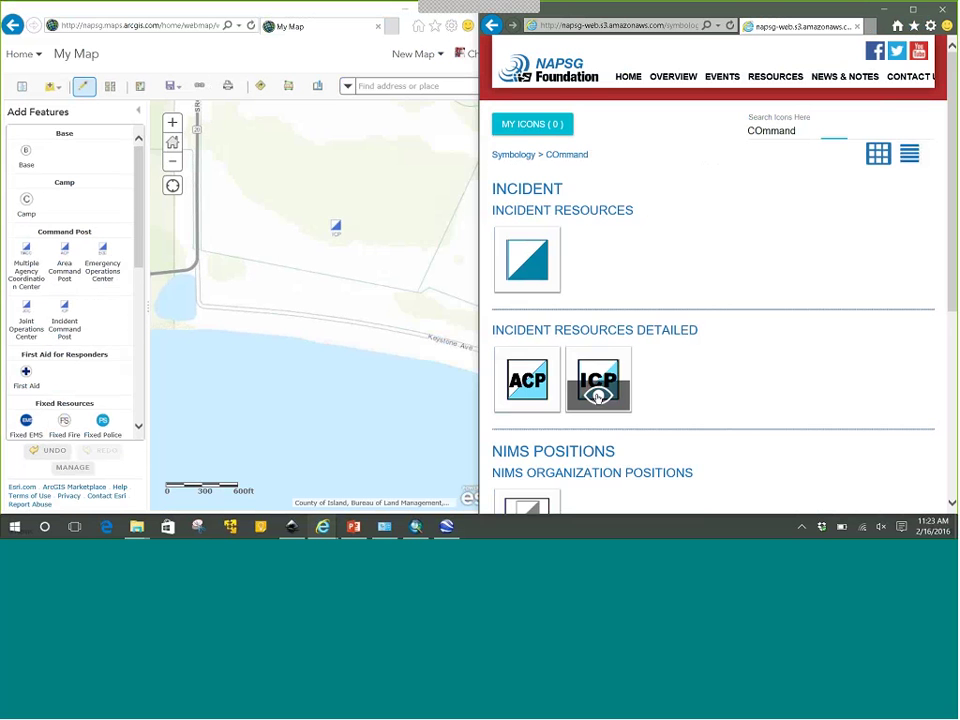
{"action": "left_click", "coordinate": [599, 391]}
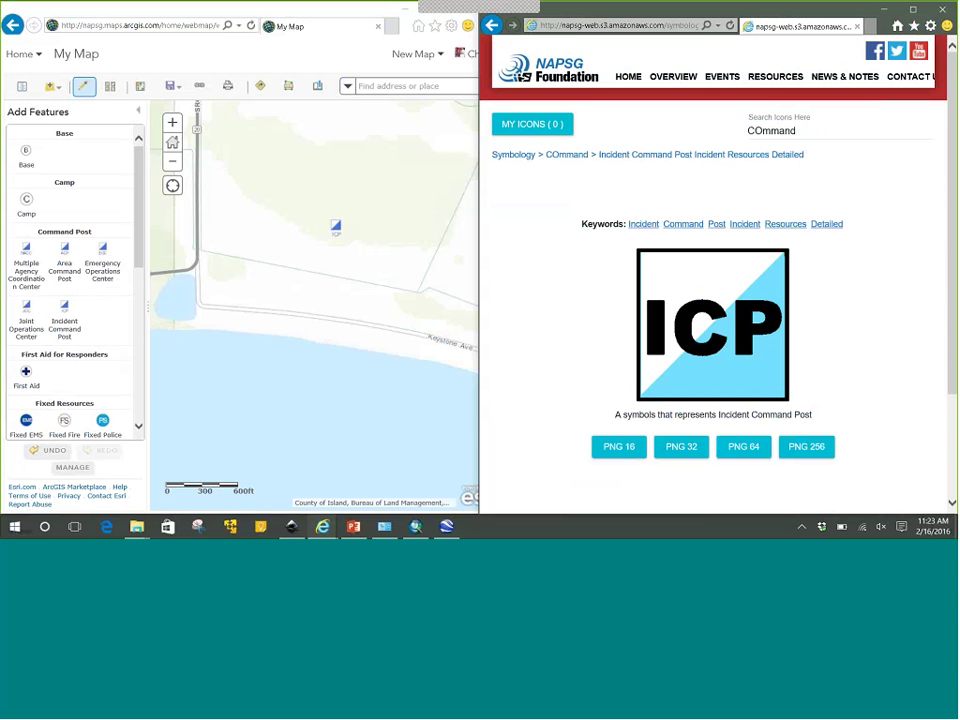
{"action": "left_click", "coordinate": [790, 452]}
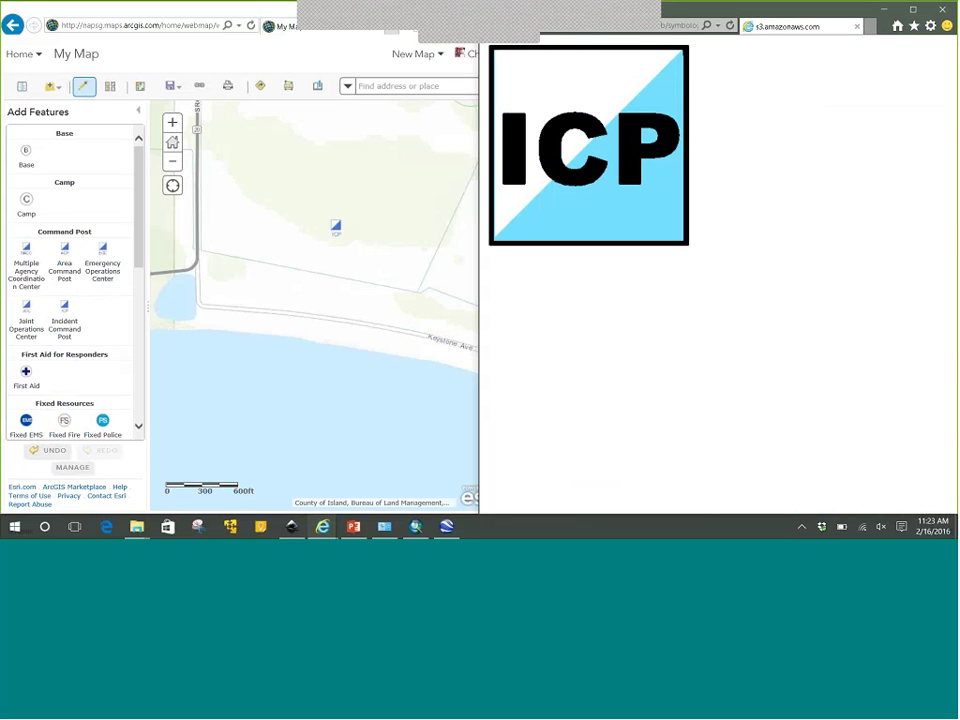
{"action": "left_click", "coordinate": [677, 30]}
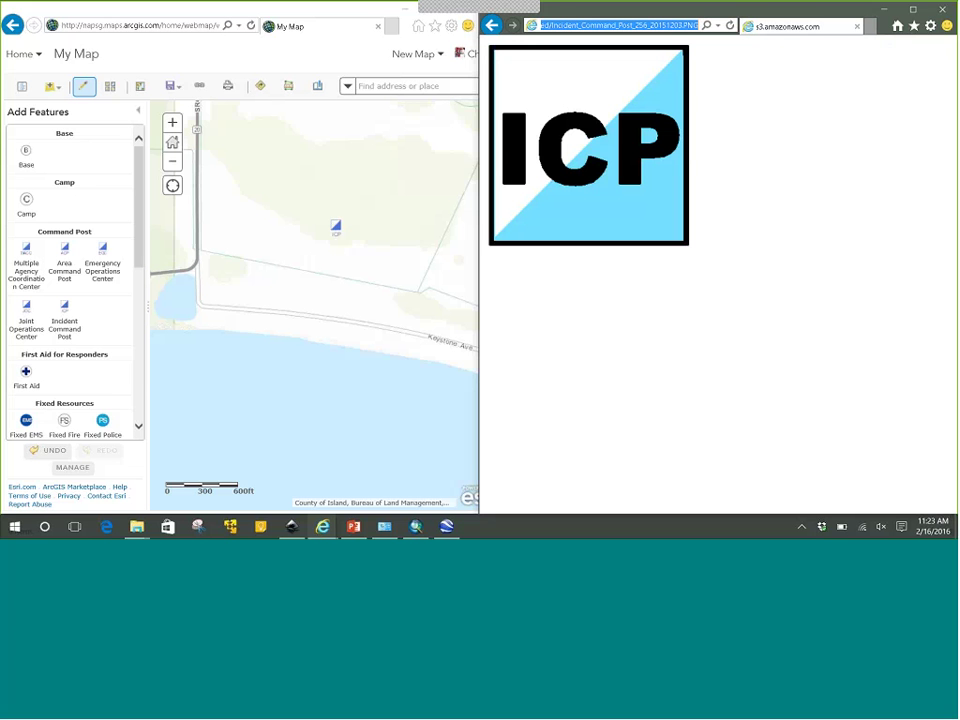
Open the Command Post layer's unique symbol style options and set the Incident Command Post symbol to use an image.
{"action": "left_click", "coordinate": [22, 86]}
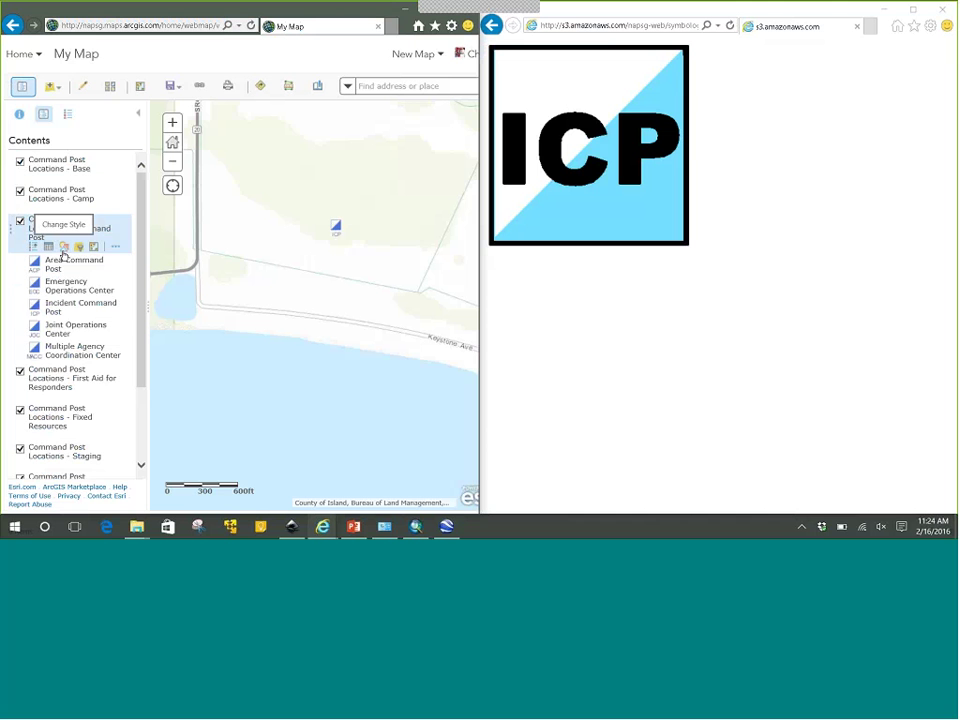
{"action": "left_click", "coordinate": [63, 248]}
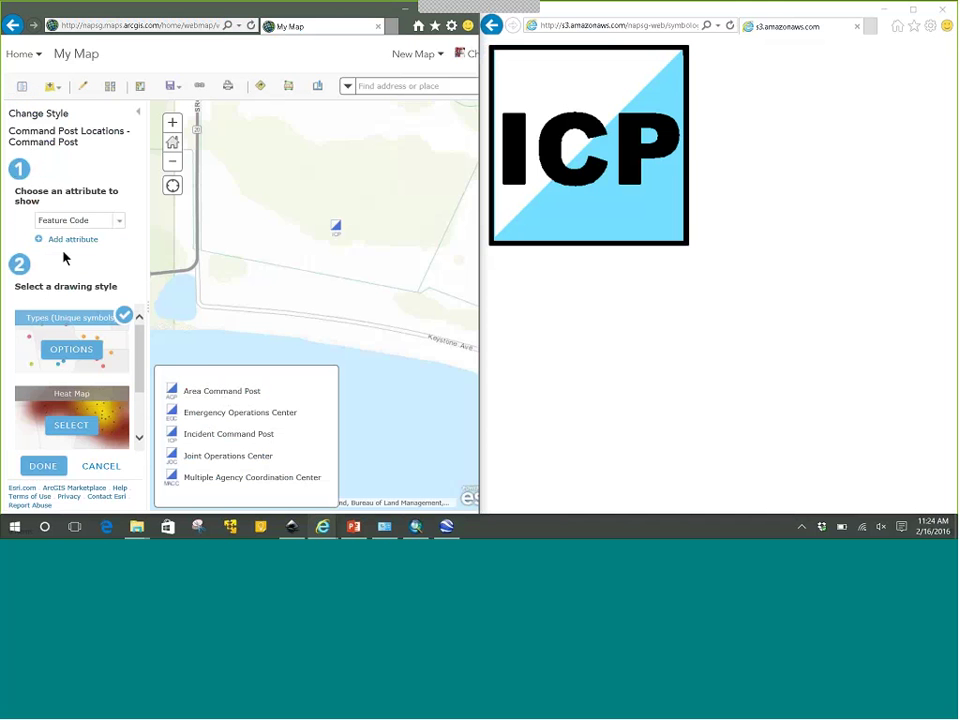
{"action": "left_click", "coordinate": [70, 350]}
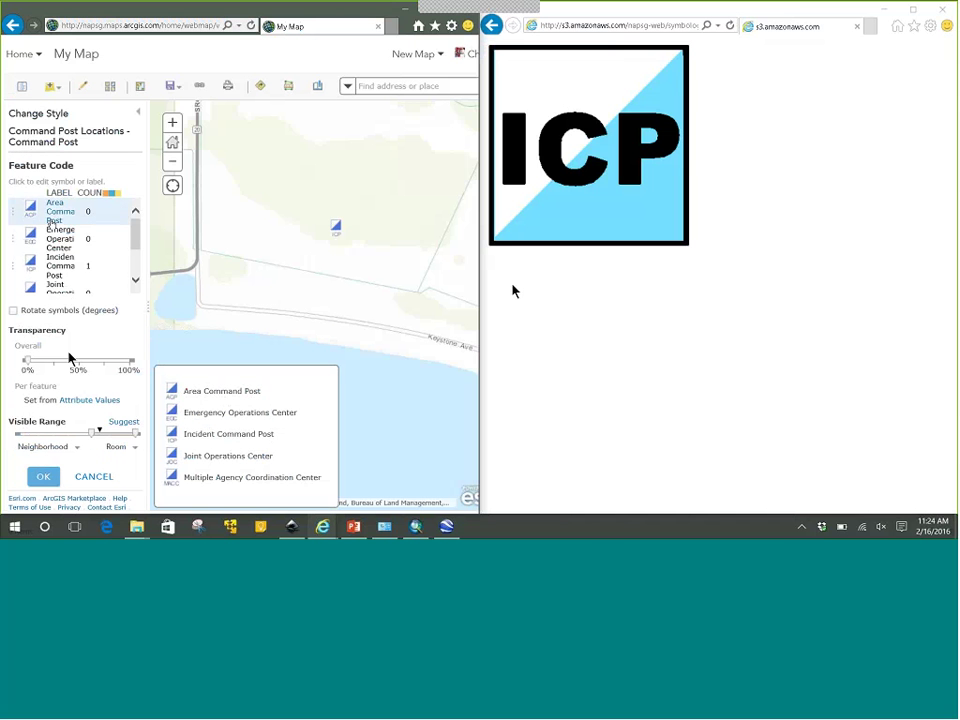
{"action": "scroll", "coordinate": [77, 276], "scroll_direction": "down", "scroll_amount": 1}
{"action": "scroll", "coordinate": [30, 252], "scroll_direction": "up", "scroll_amount": 1}
{"action": "scroll", "coordinate": [30, 252], "scroll_direction": "down", "scroll_amount": 1}
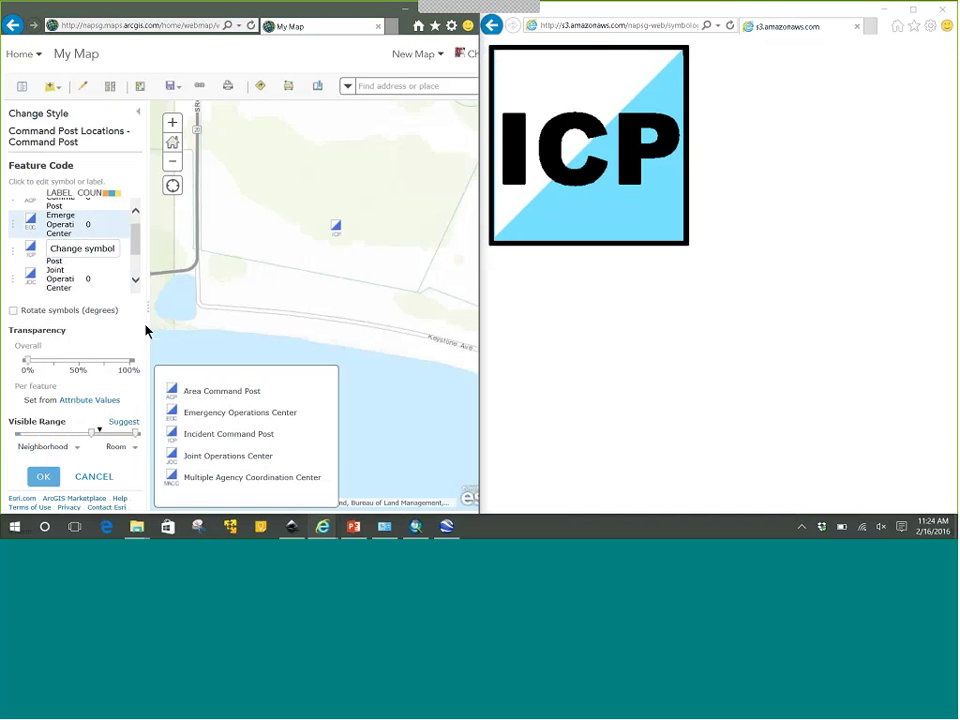
{"action": "left_click", "coordinate": [44, 256]}
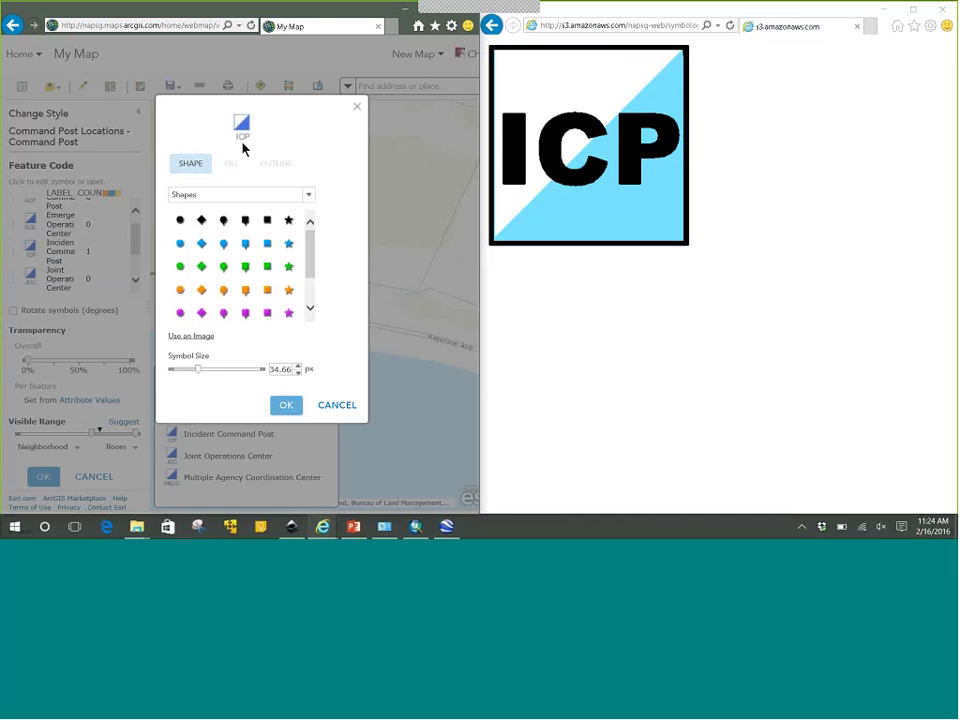
{"action": "left_click", "coordinate": [620, 22]}
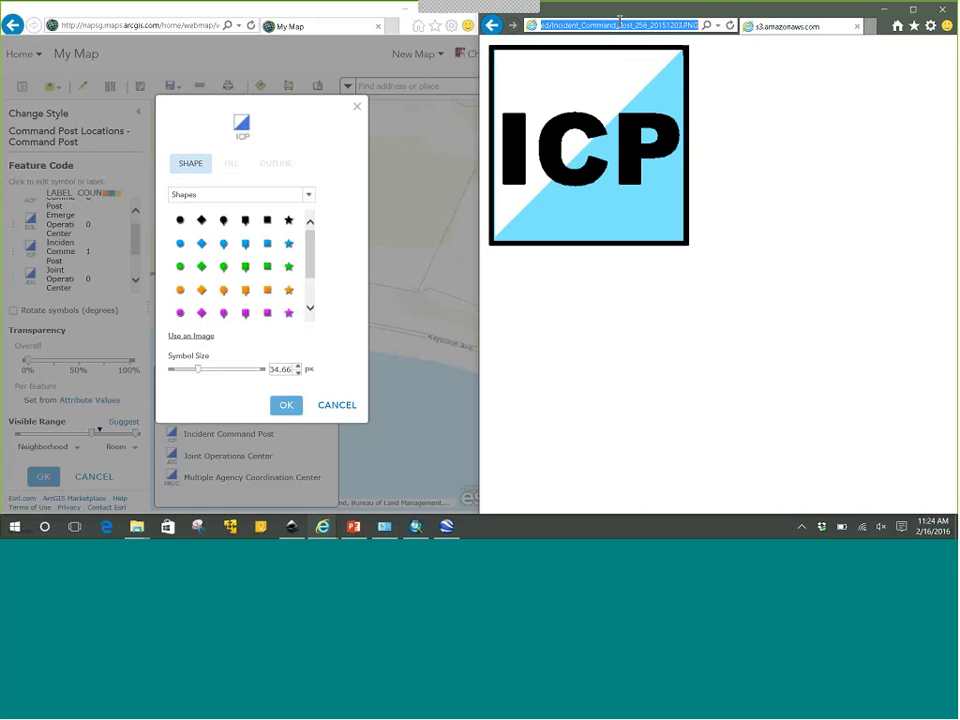
{"action": "left_click", "coordinate": [203, 339]}
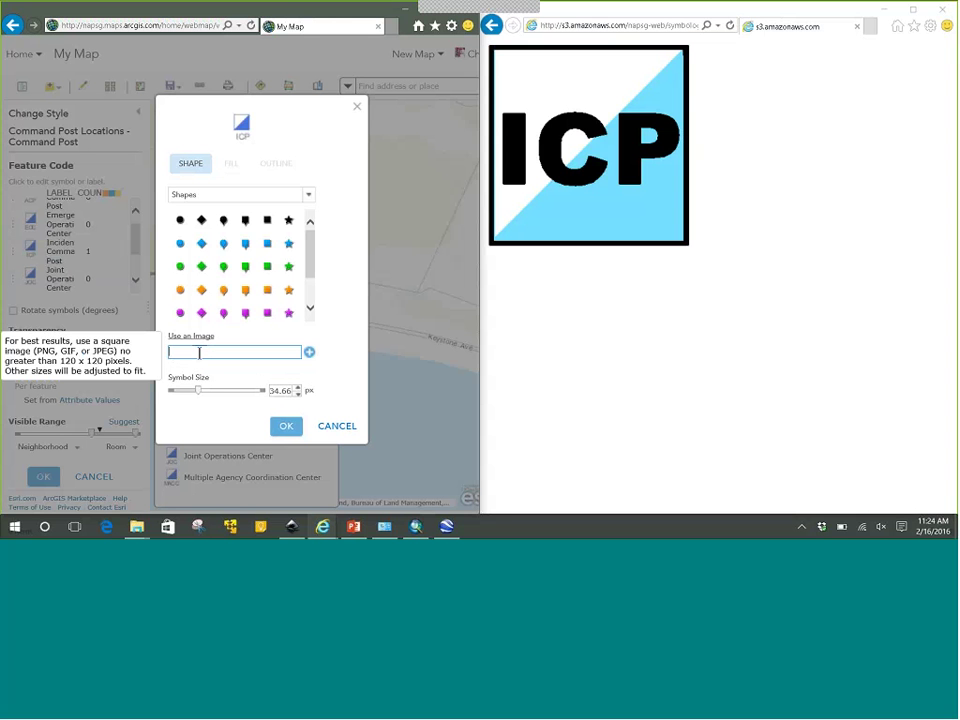
Return to the NAPSG search results, display the ICP icon's PNG 64 image, and copy its web address.
{"action": "left_click", "coordinate": [489, 26]}
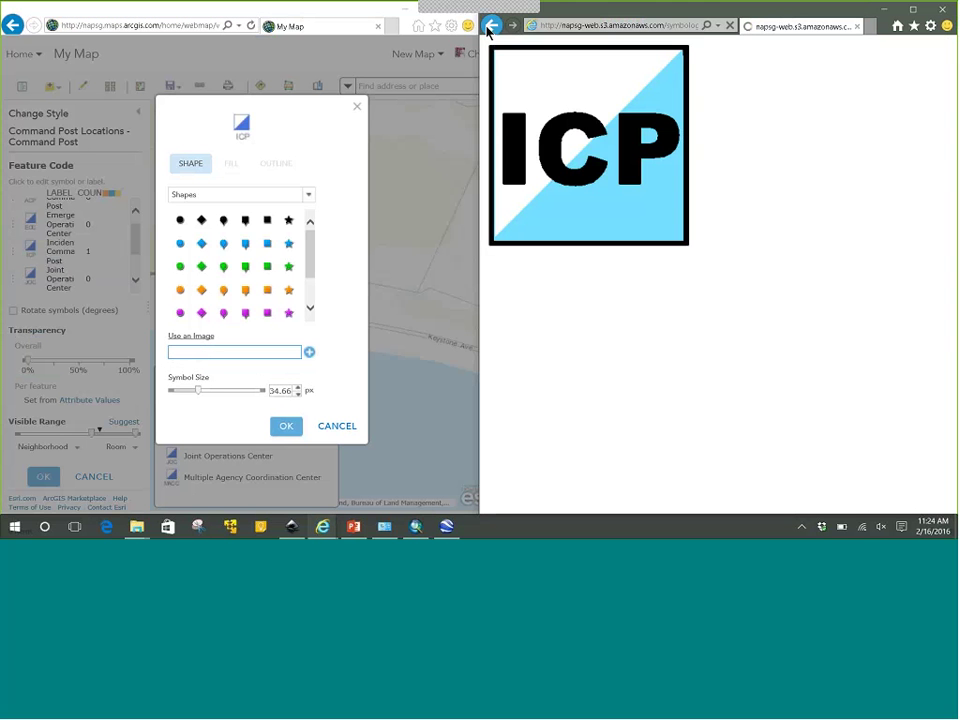
{"action": "left_click", "coordinate": [754, 452]}
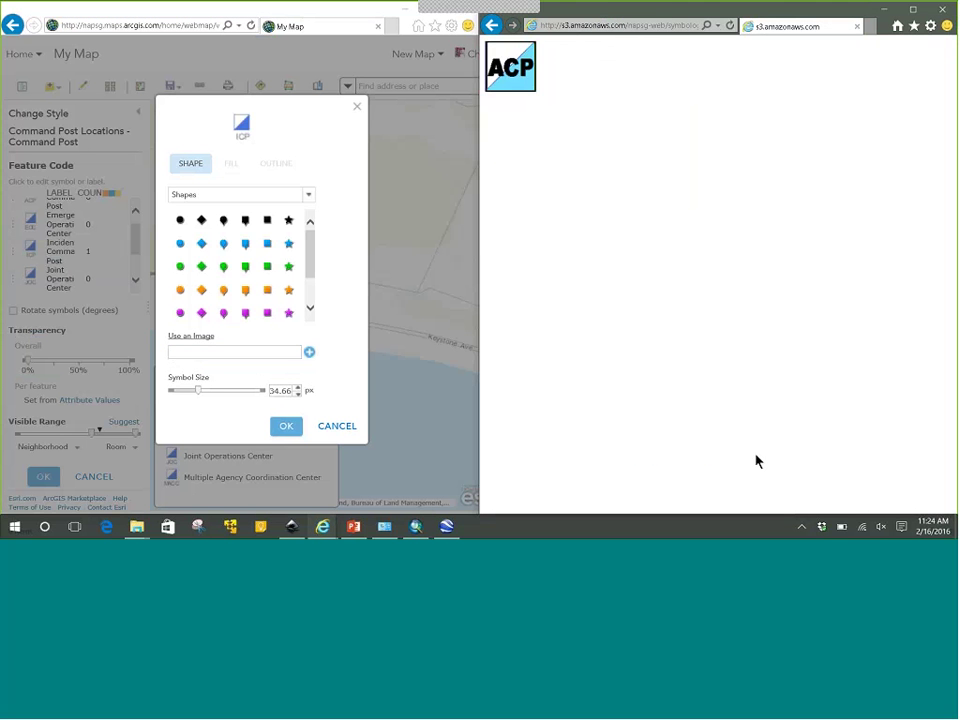
{"action": "left_click", "coordinate": [492, 26]}
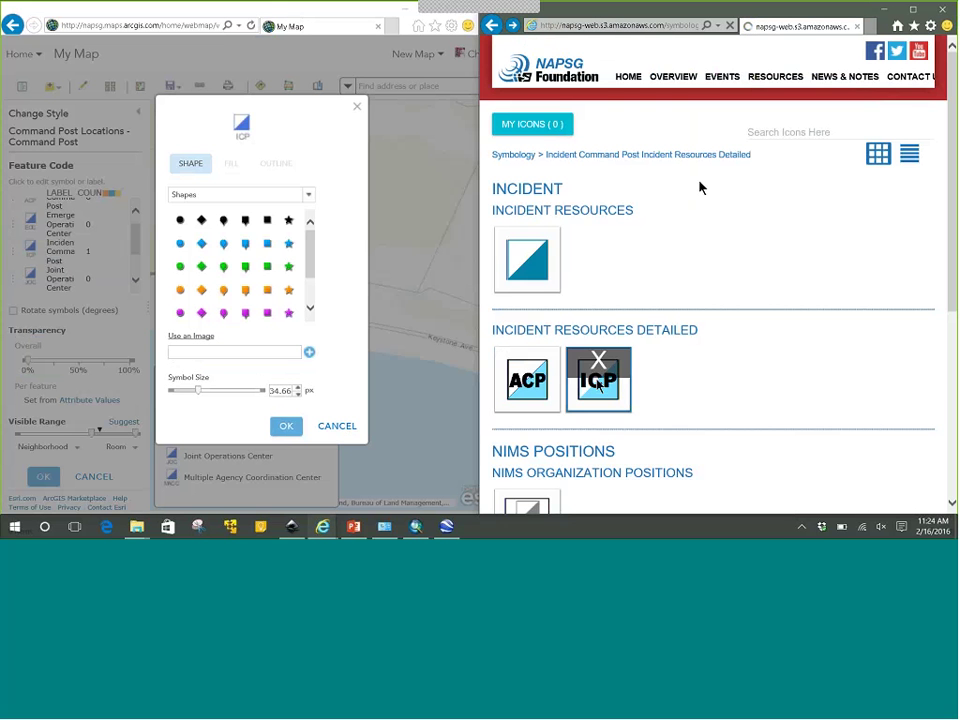
{"action": "left_click", "coordinate": [598, 385]}
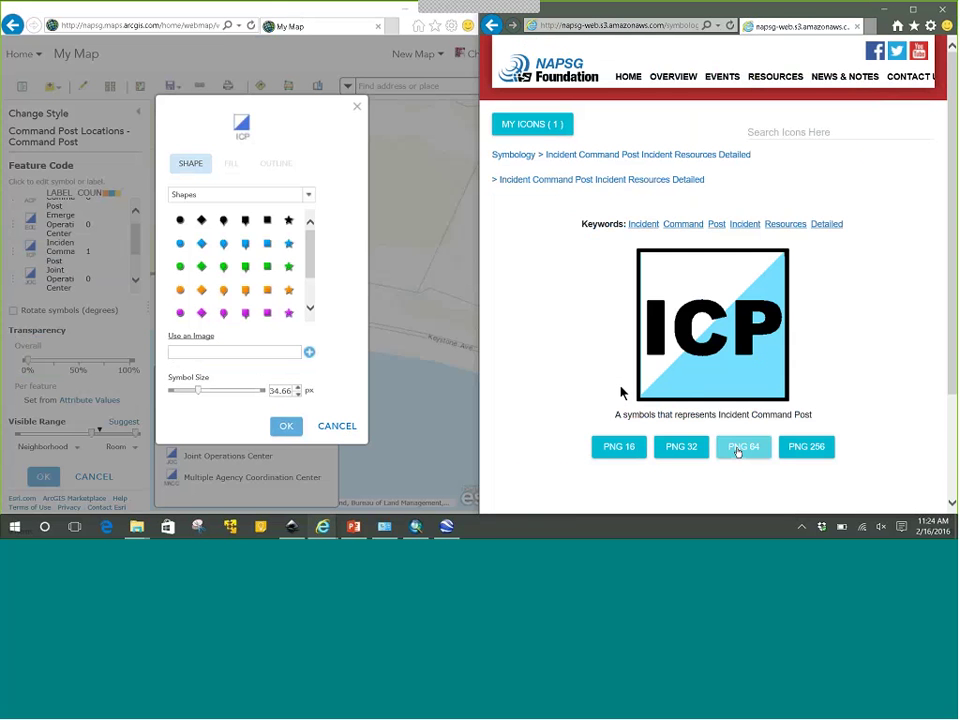
{"action": "left_click", "coordinate": [743, 446]}
{"action": "left_click", "coordinate": [581, 24]}
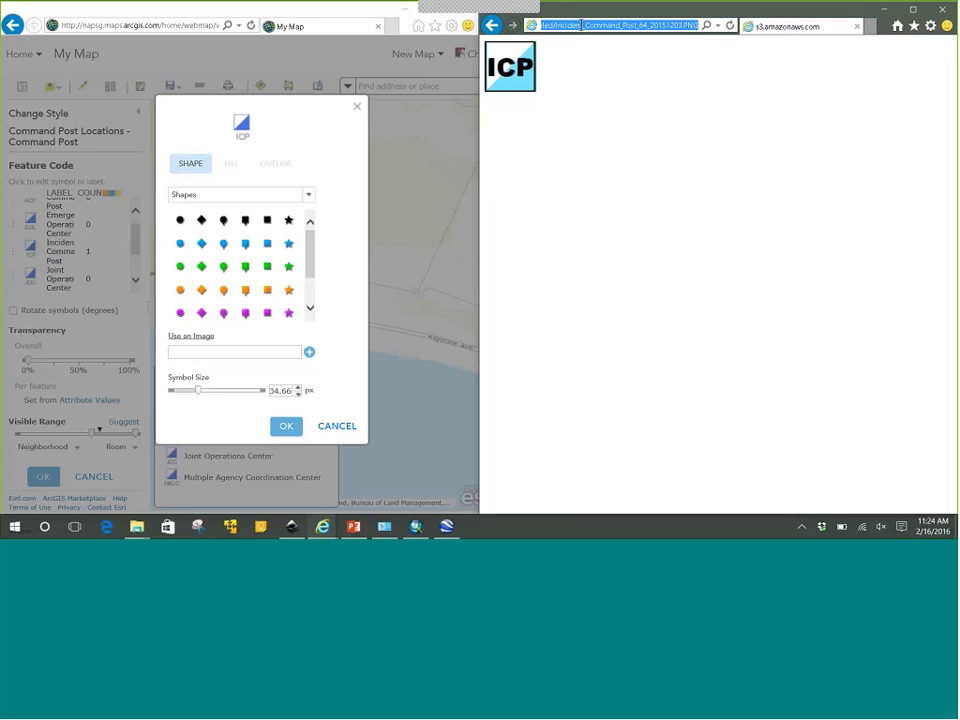
Paste the web address of the 64-pixel Incident Command Post PNG as the symbol's image source.
{"action": "left_click", "coordinate": [233, 352]}
{"action": "key", "text": "ctrl+v"}
{"action": "key", "text": "ctrl+z"}
{"action": "key", "text": "ctrl+v"}
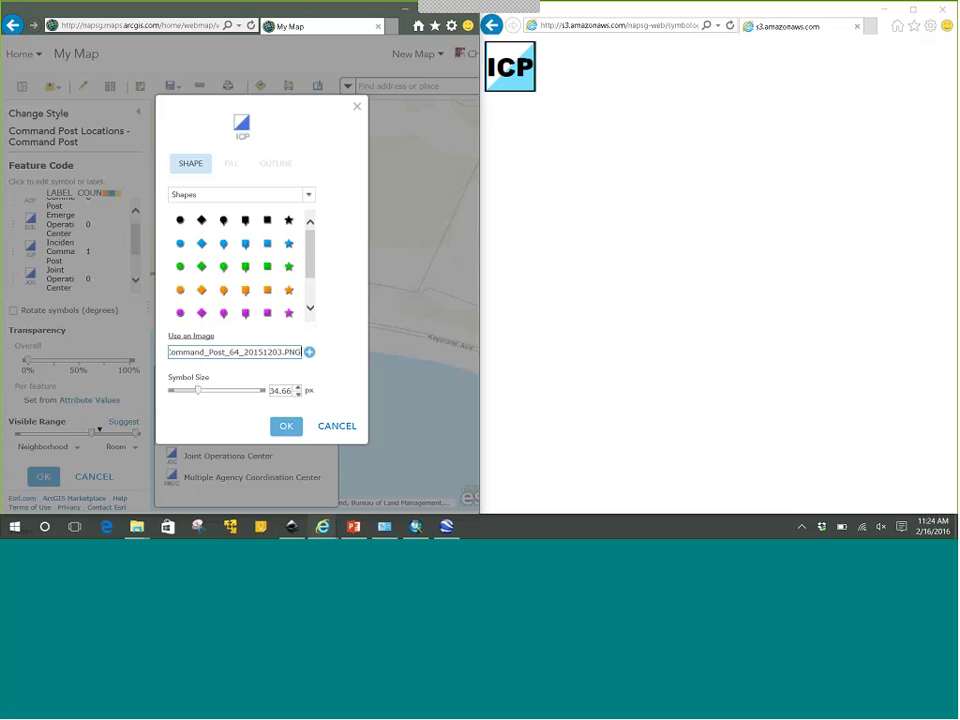
Apply the 64-pixel Incident Command Post PNG from its web address as the Incident Command Post symbol and accept the layer's style changes.
{"action": "left_click", "coordinate": [286, 426]}
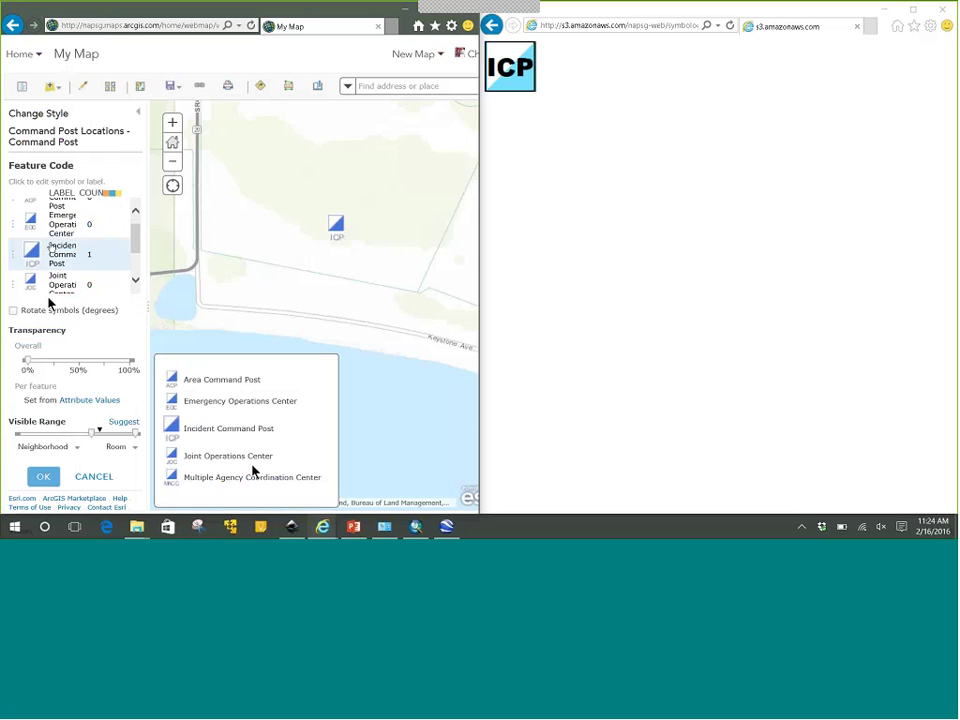
{"action": "left_click", "coordinate": [31, 250]}
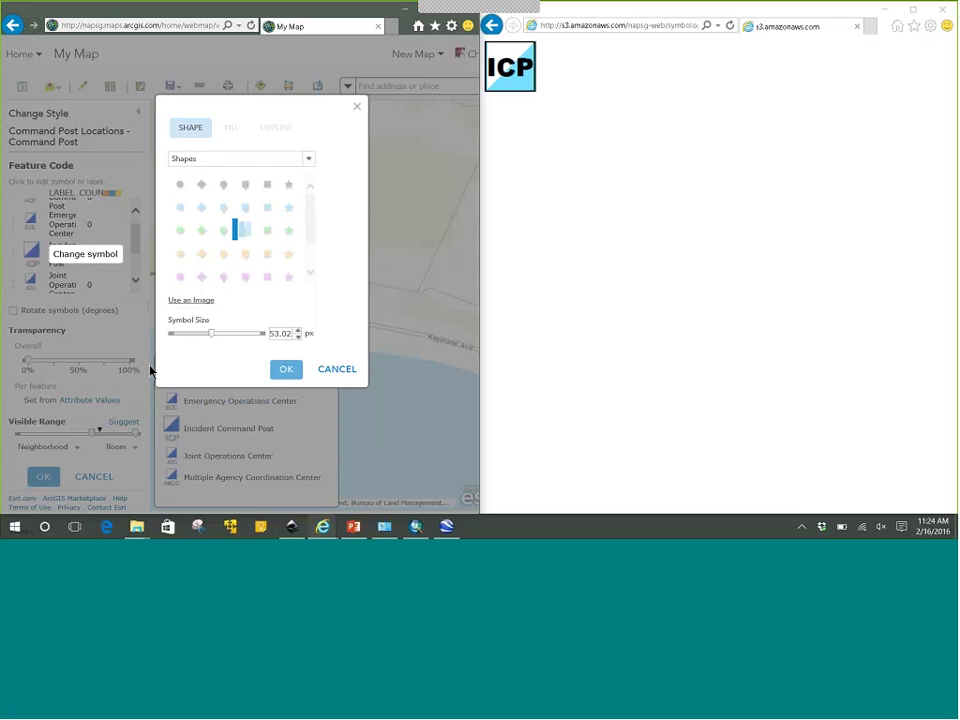
{"action": "left_click", "coordinate": [190, 354]}
{"action": "left_click", "coordinate": [227, 367]}
{"action": "key", "text": "ctrl+v"}
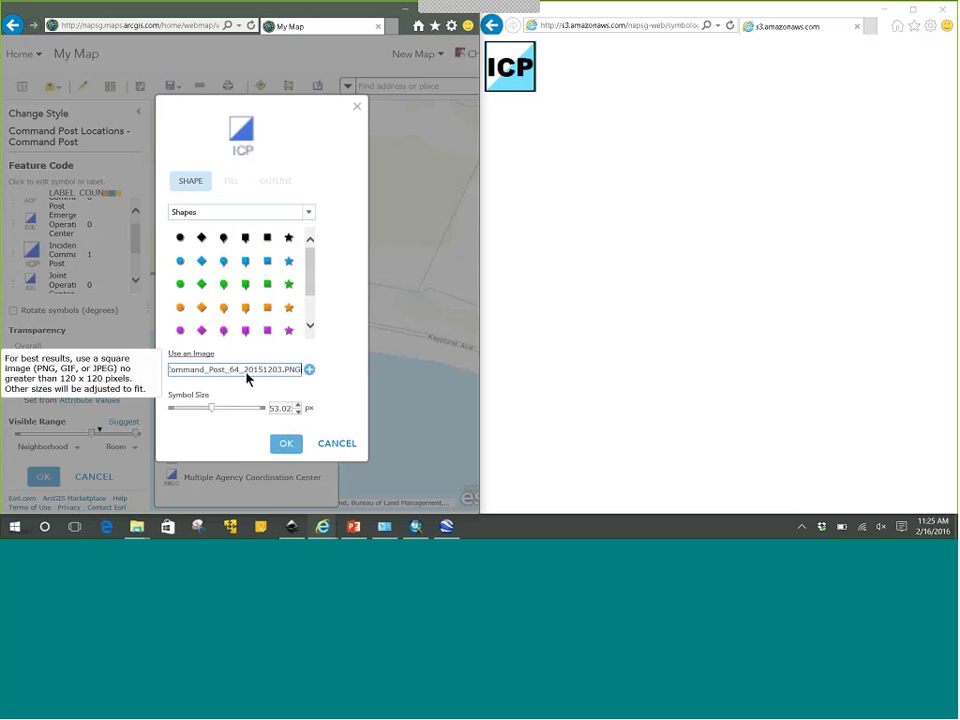
{"action": "left_click", "coordinate": [310, 370]}
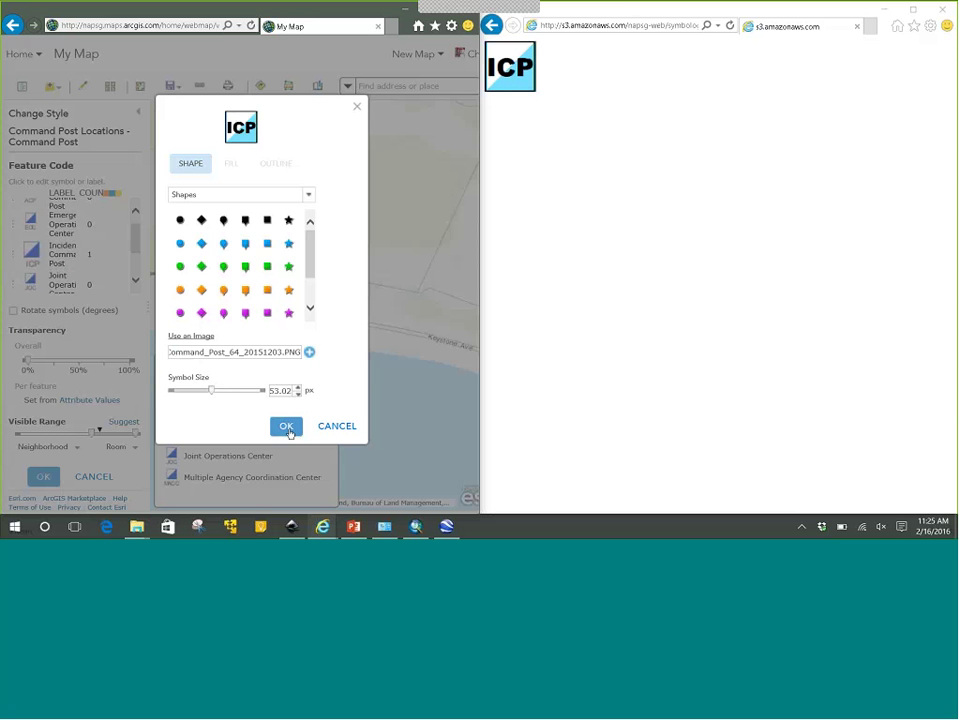
{"action": "left_click", "coordinate": [287, 427]}
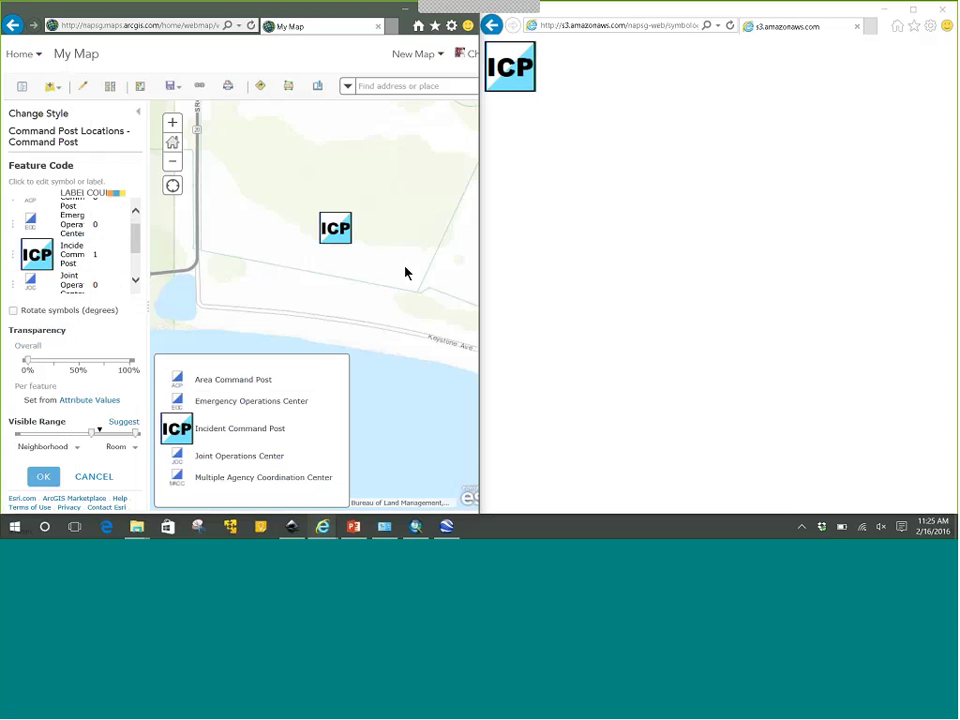
{"action": "left_click", "coordinate": [44, 477]}
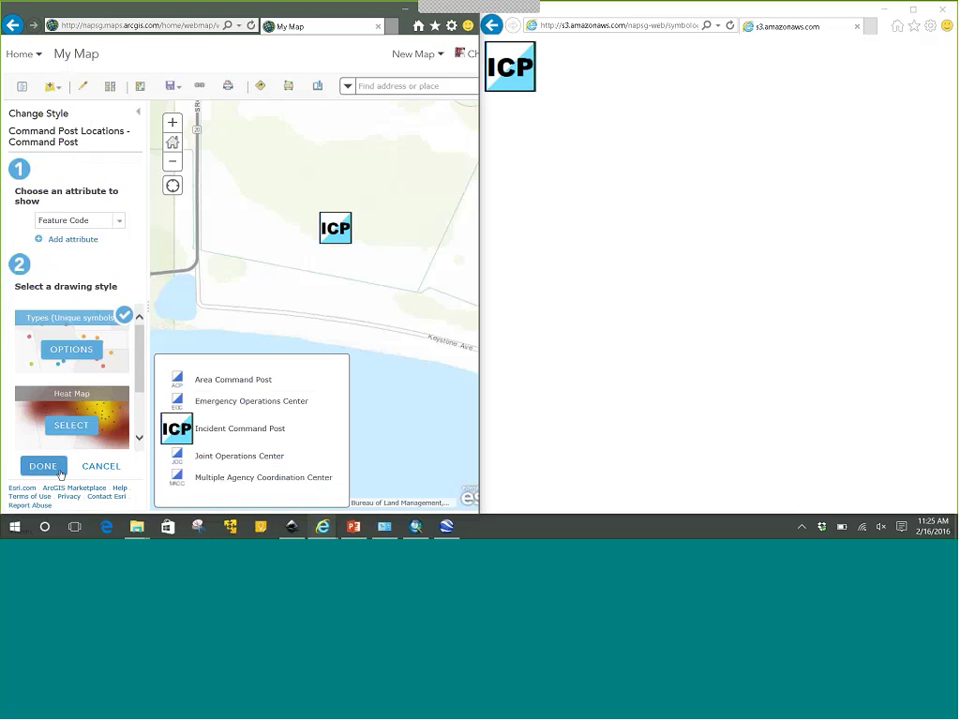
{"action": "left_click", "coordinate": [45, 467]}
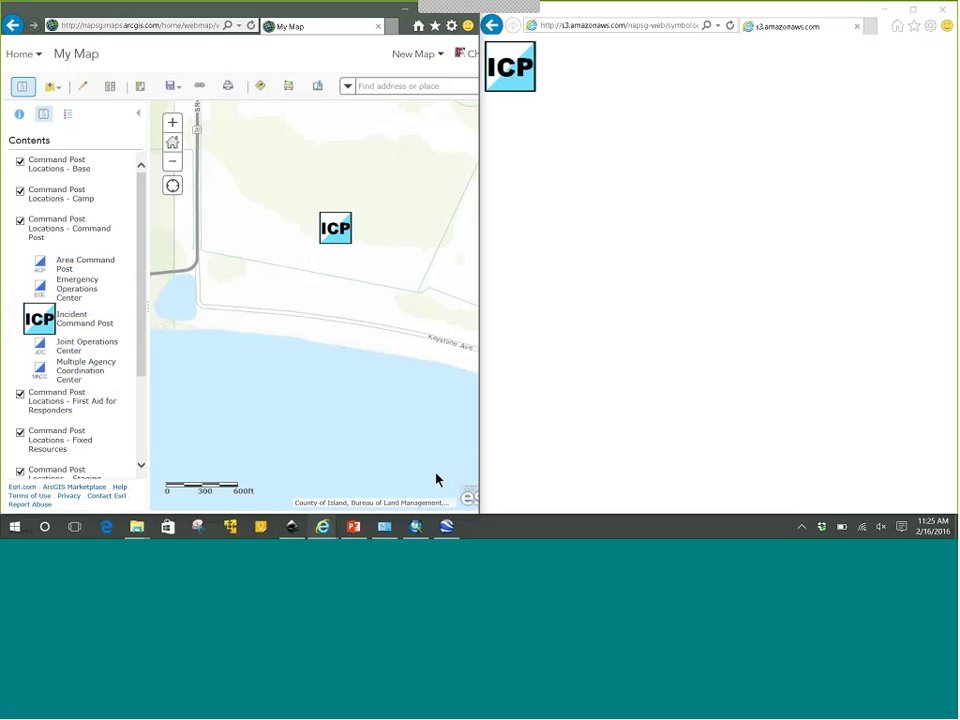
Switch to Google Earth and add a placemark named Command Post just north of Keystone, at about 48°9'57"N, 122°38'9"W.
{"action": "mouse_move", "coordinate": [416, 527]}
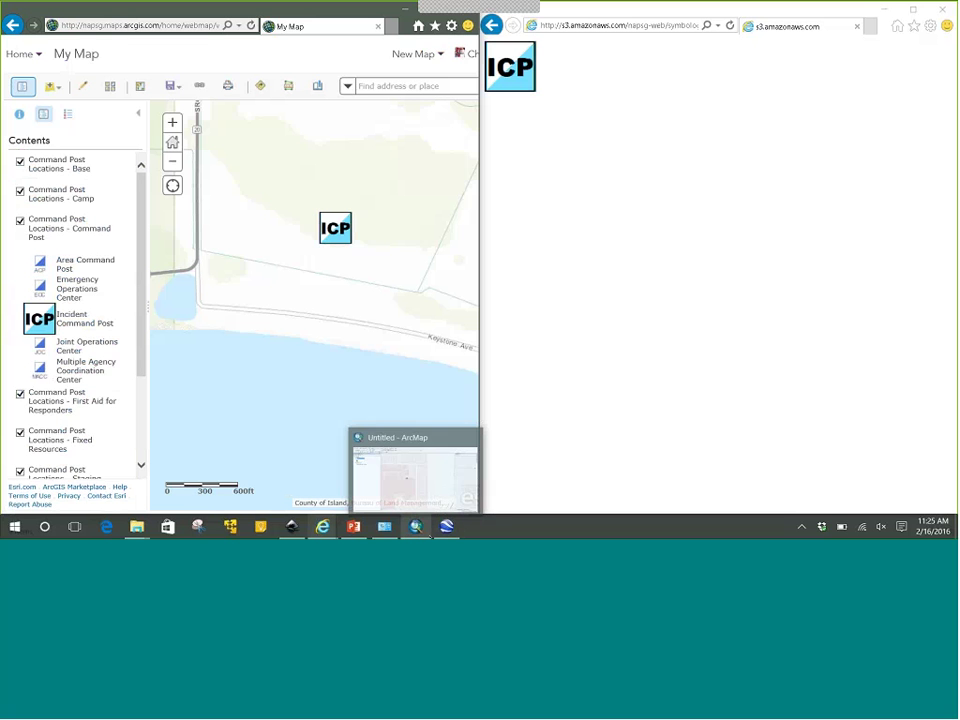
{"action": "left_click", "coordinate": [446, 527]}
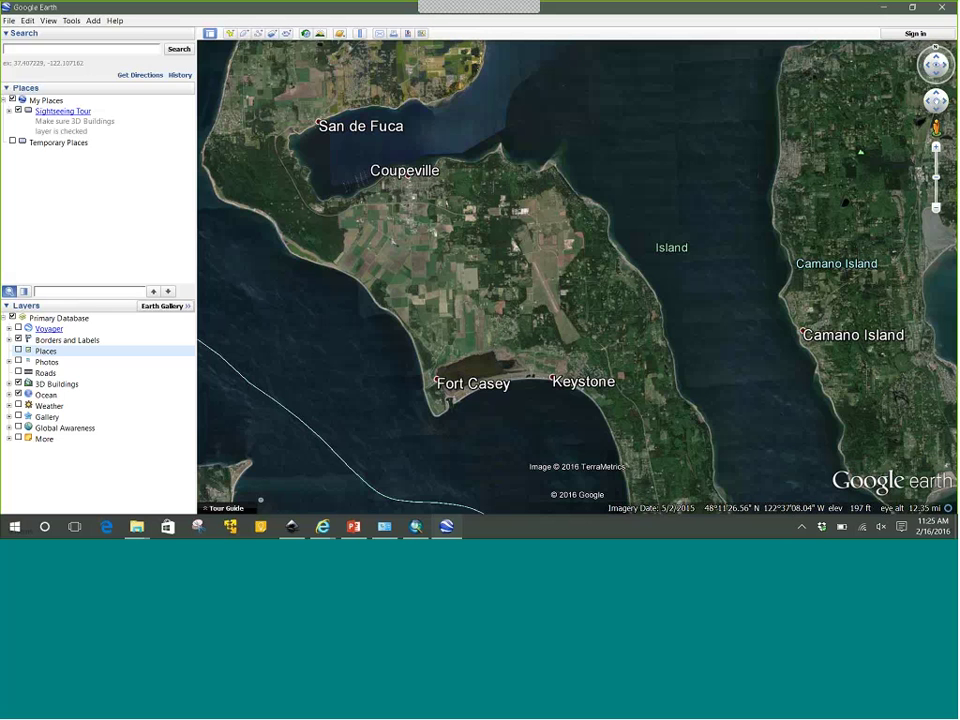
{"action": "left_click", "coordinate": [229, 36]}
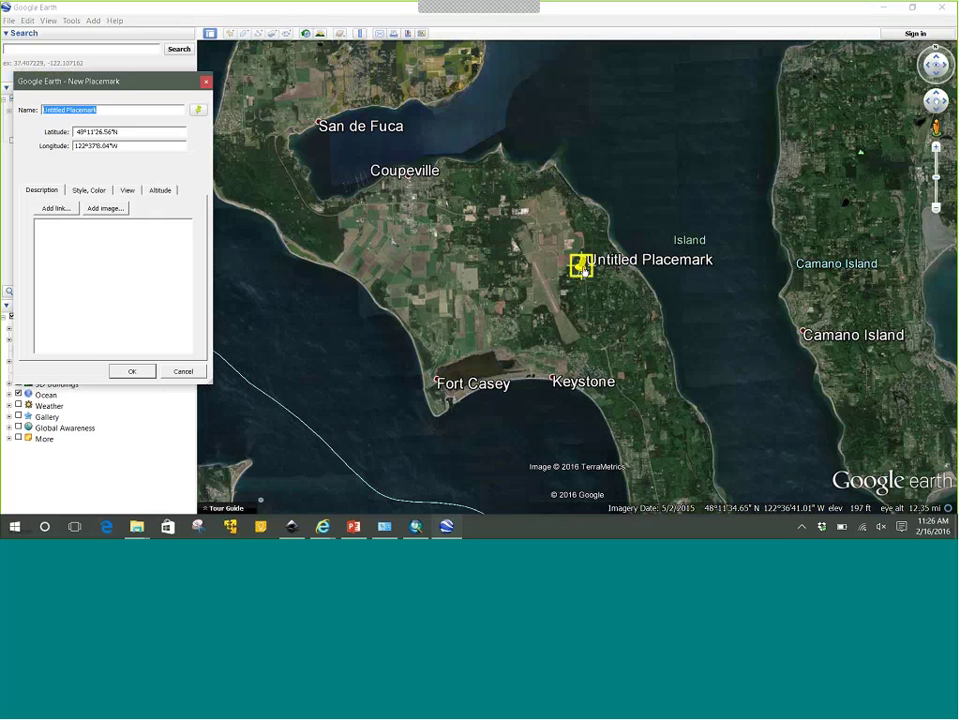
{"action": "left_click_drag", "start_coordinate": [581, 266], "coordinate": [541, 358]}
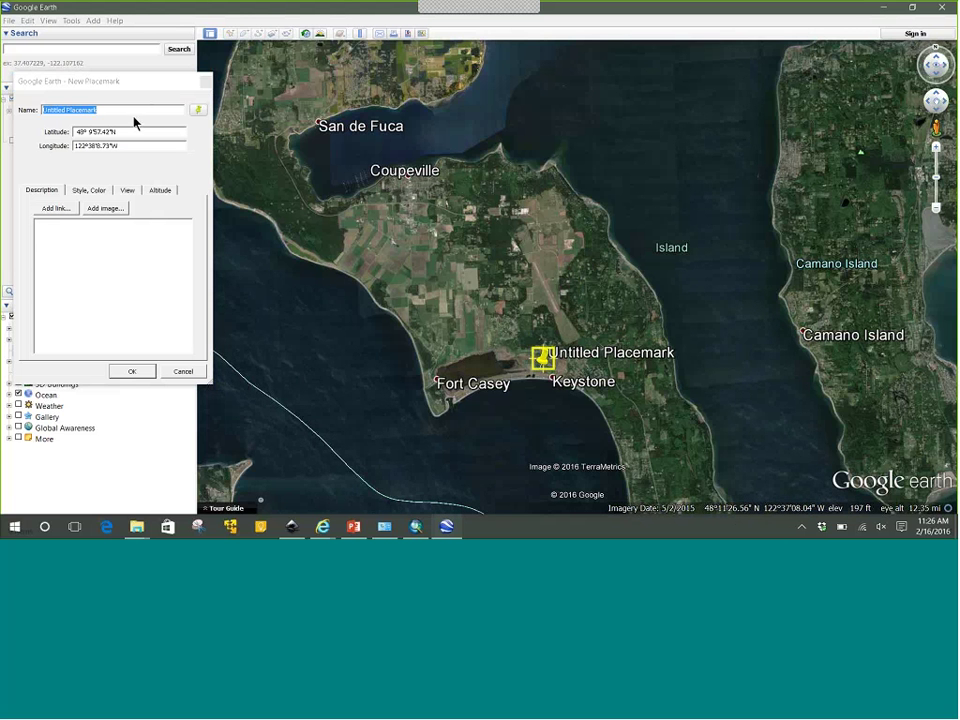
{"action": "left_click", "coordinate": [68, 110]}
{"action": "triple_click", "coordinate": [105, 110]}
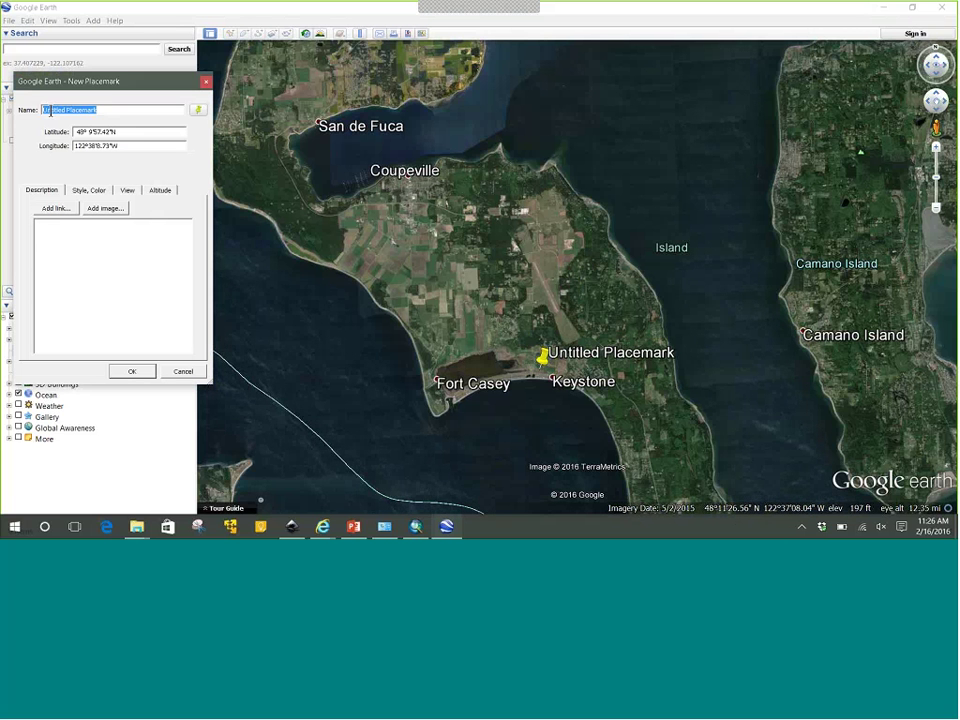
{"action": "type", "text": "Command Post"}
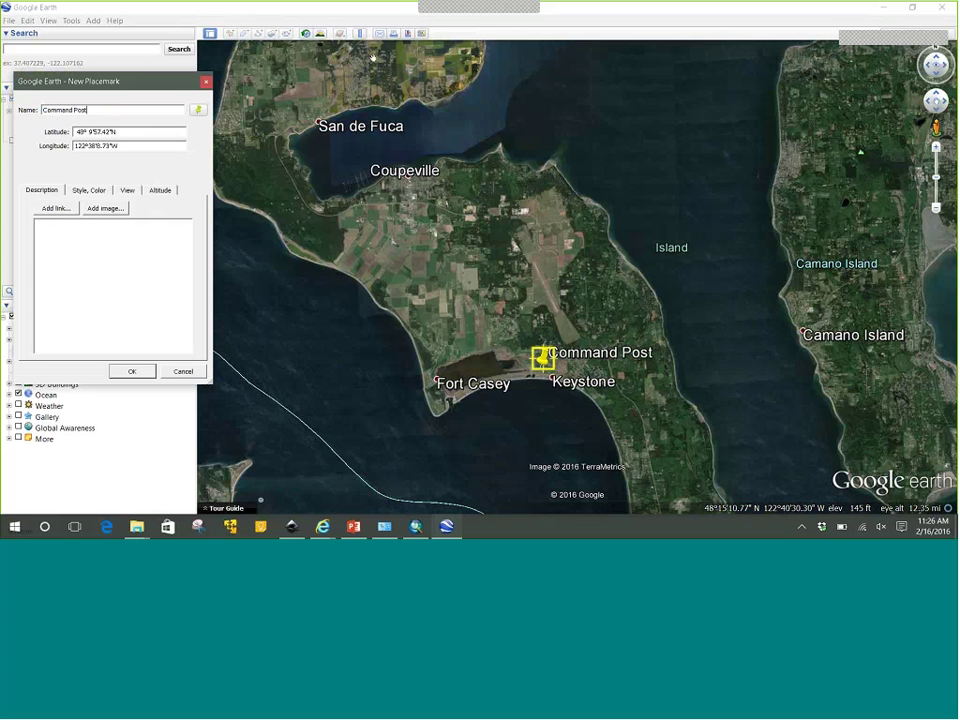
Give the Command Post placemark a custom icon using the web address of Incident_Command_Post_64_20151203.PNG and save the placemark.
{"action": "left_click", "coordinate": [200, 111]}
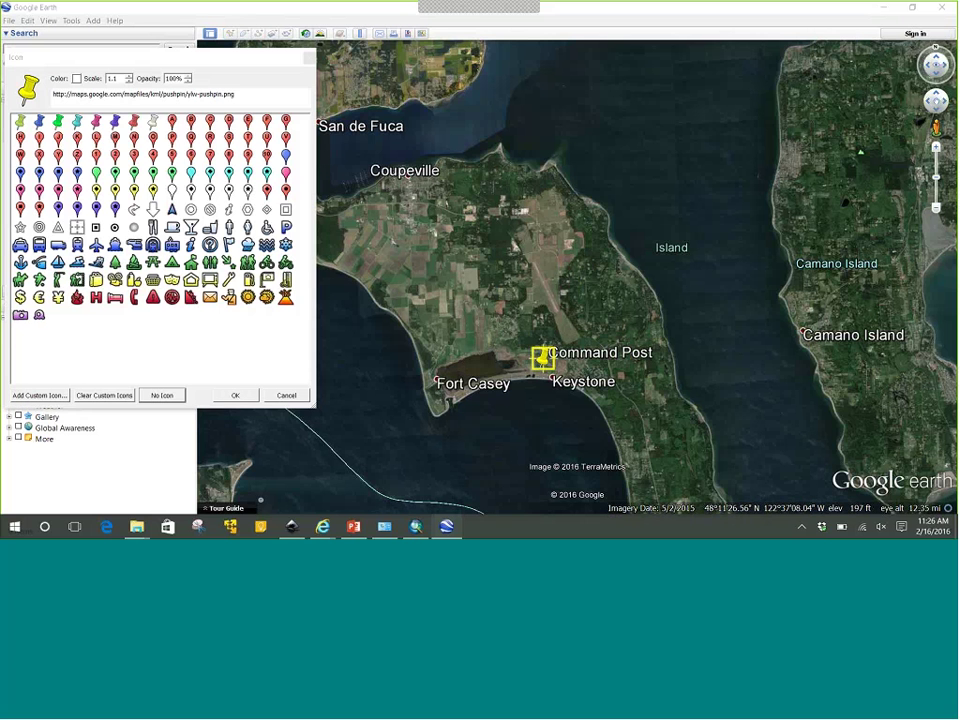
{"action": "left_click", "coordinate": [38, 396]}
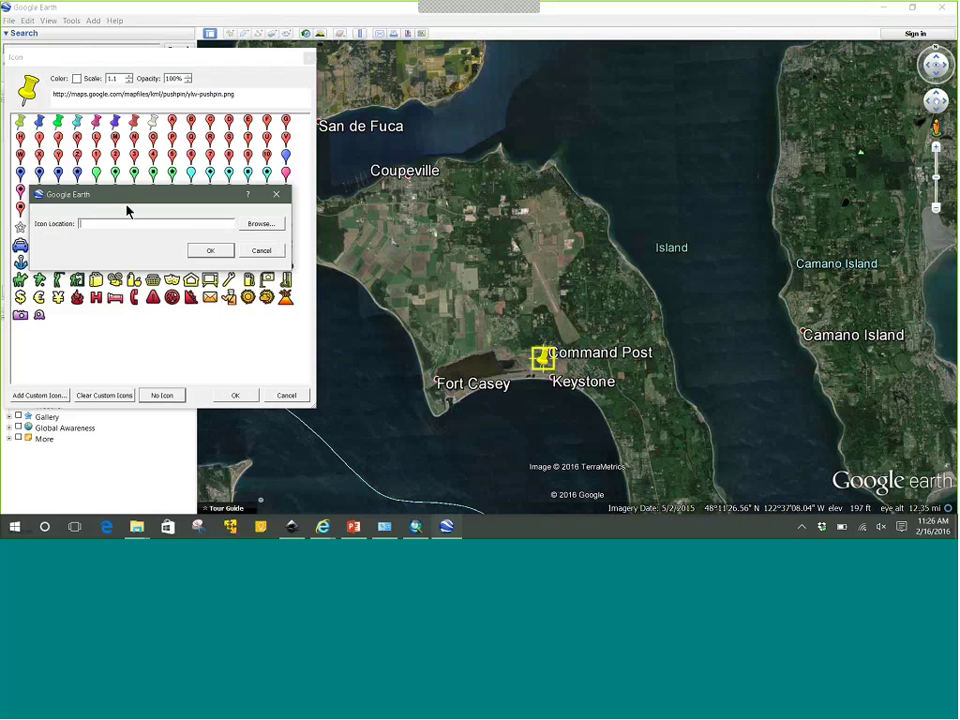
{"action": "type", "text": "_Detailed/Incident_Command_Post_"}
{"action": "type", "text": "64_20151203.PNG"}
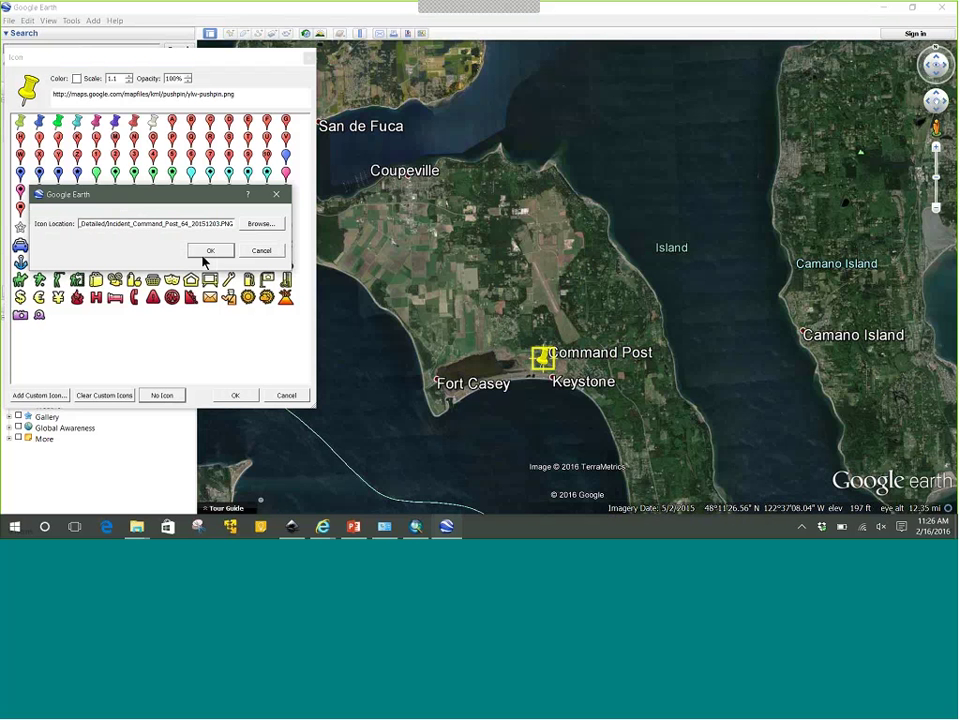
{"action": "left_click", "coordinate": [205, 253]}
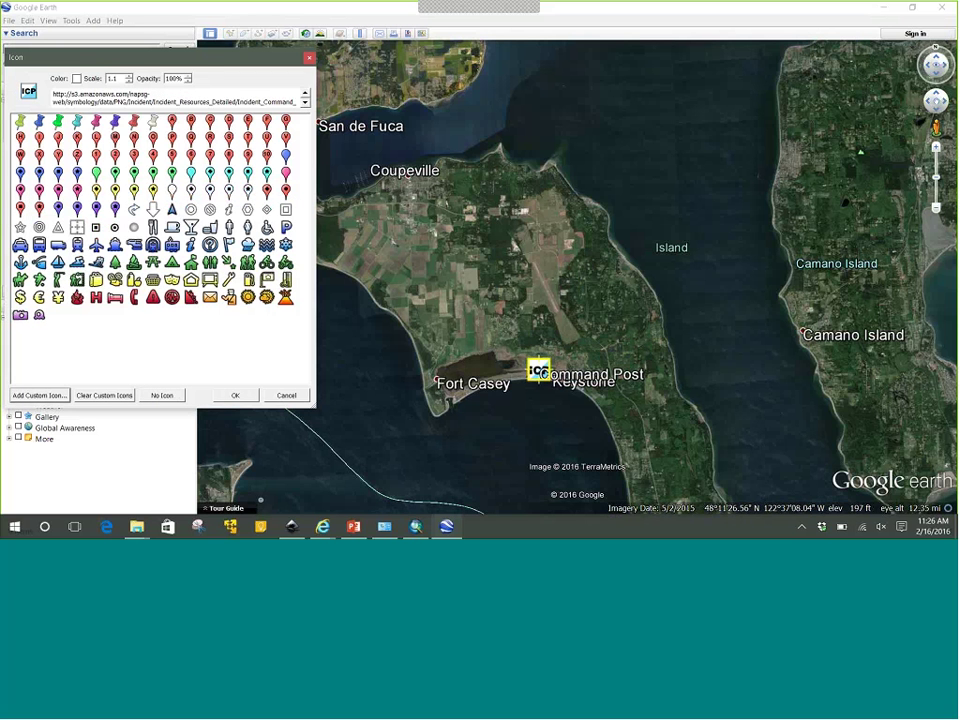
{"action": "left_click", "coordinate": [240, 396]}
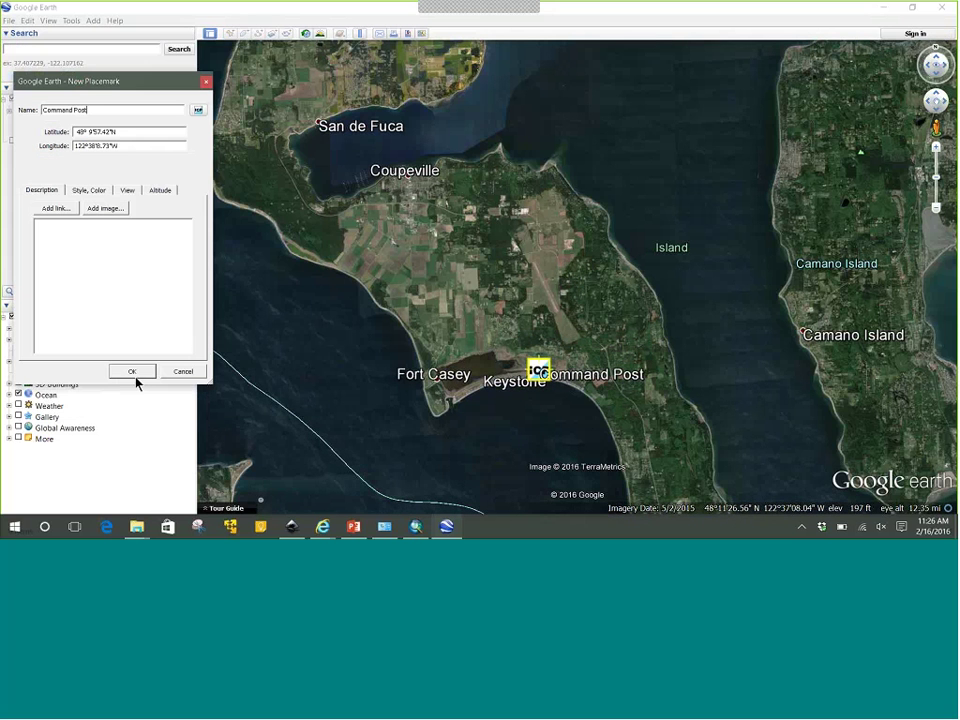
{"action": "left_click", "coordinate": [133, 373]}
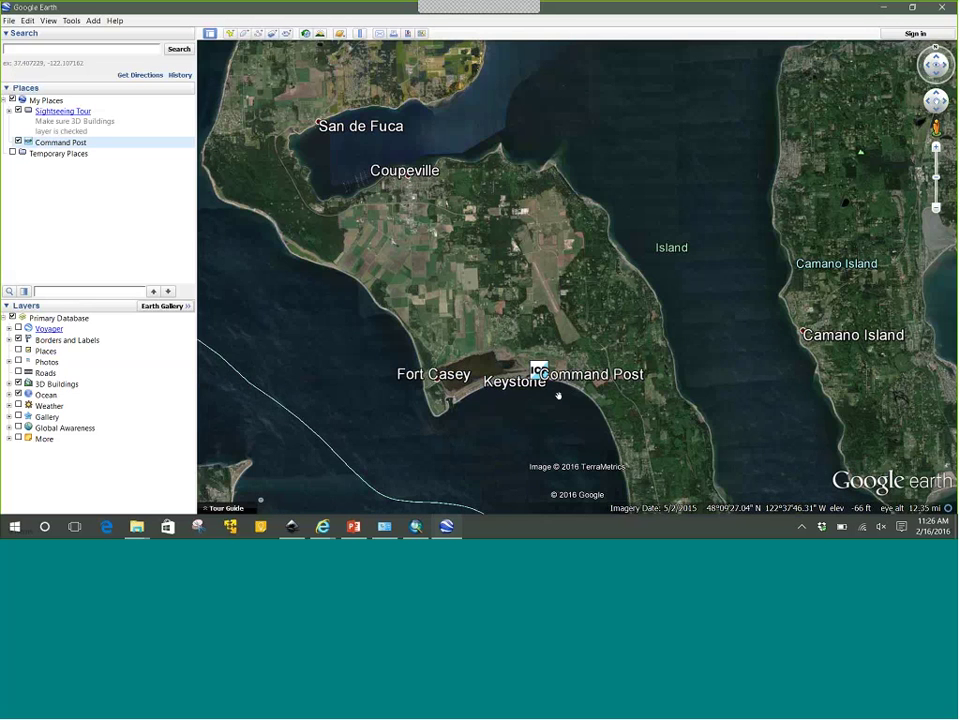
{"action": "scroll", "coordinate": [558, 396], "scroll_direction": "up", "scroll_amount": 4}
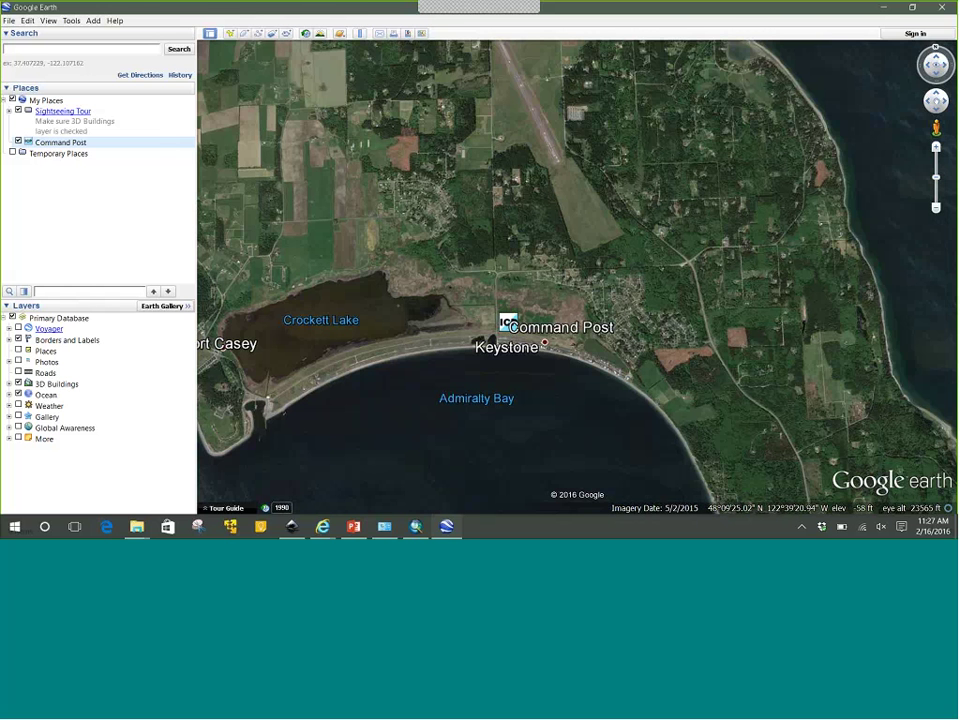
Return to the PowerPoint presentation and look through the slides on the cloud-based symbol source, ArcGIS Online and Google Earth.
{"action": "left_click", "coordinate": [885, 9]}
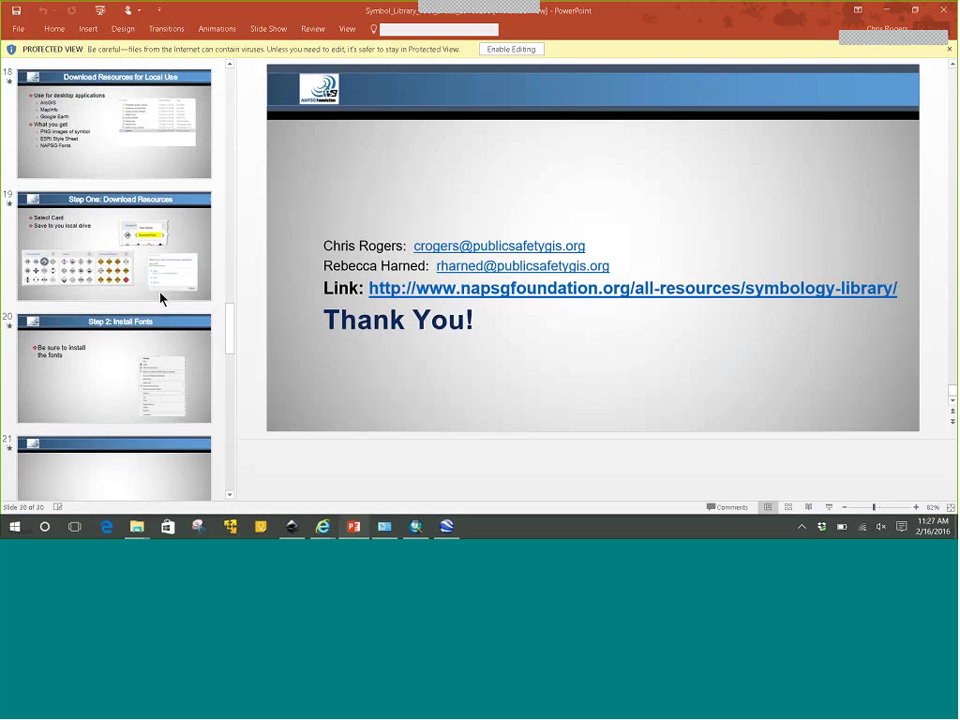
{"action": "scroll", "coordinate": [160, 298], "scroll_direction": "down", "scroll_amount": 5}
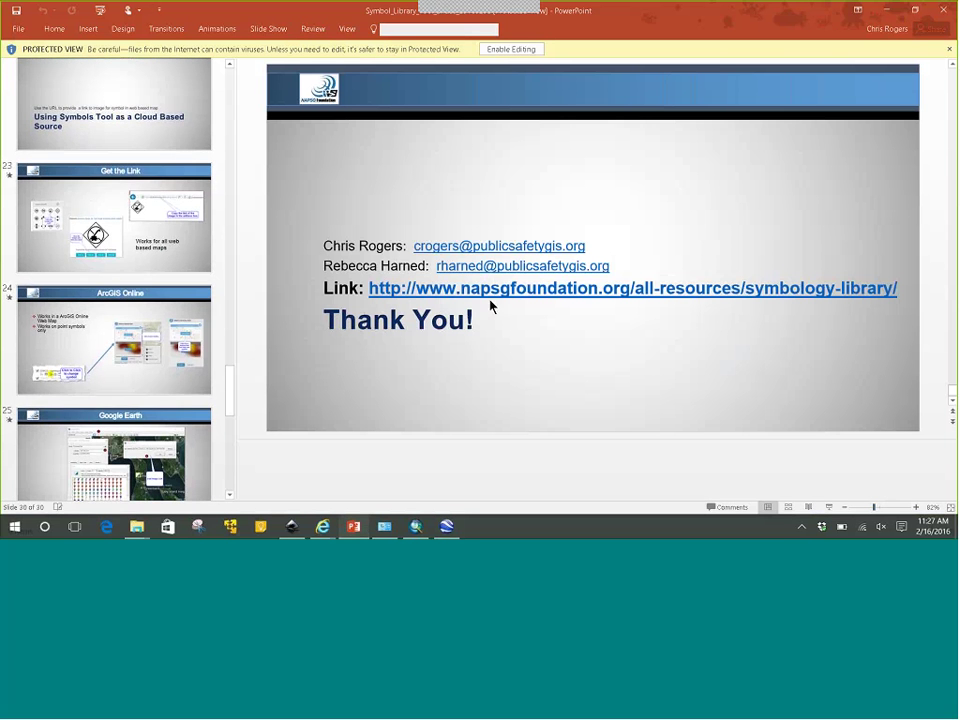
{"action": "scroll", "coordinate": [122, 317], "scroll_direction": "down", "scroll_amount": 3}
{"action": "scroll", "coordinate": [124, 317], "scroll_direction": "down", "scroll_amount": 1}
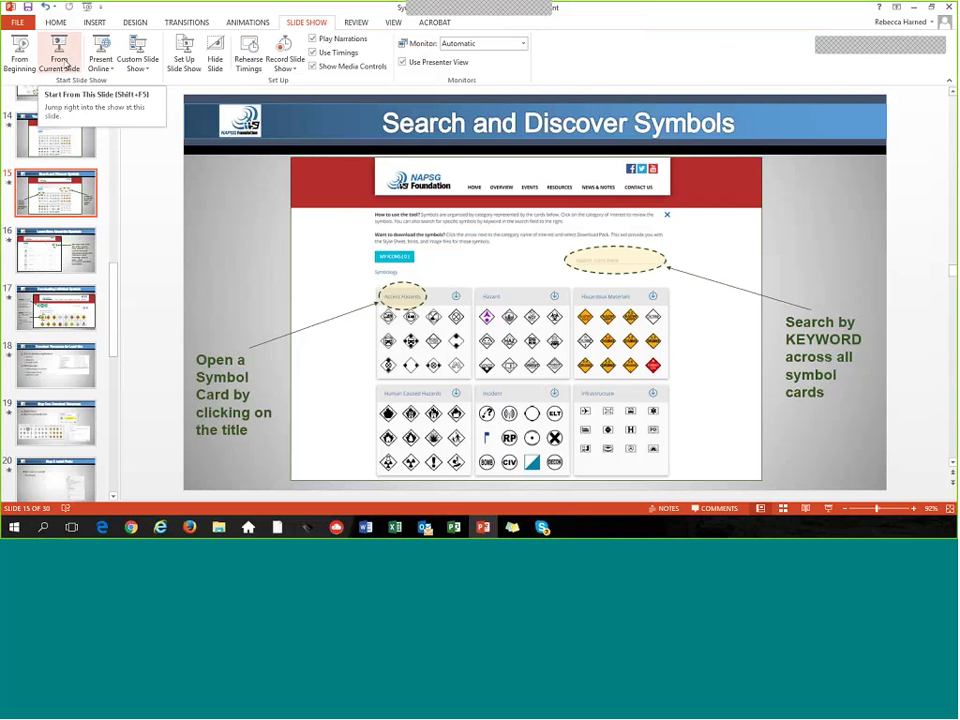
Switch to the NAPSG symbol library in Chrome and look over all its symbol category cards.
{"action": "left_click", "coordinate": [131, 527]}
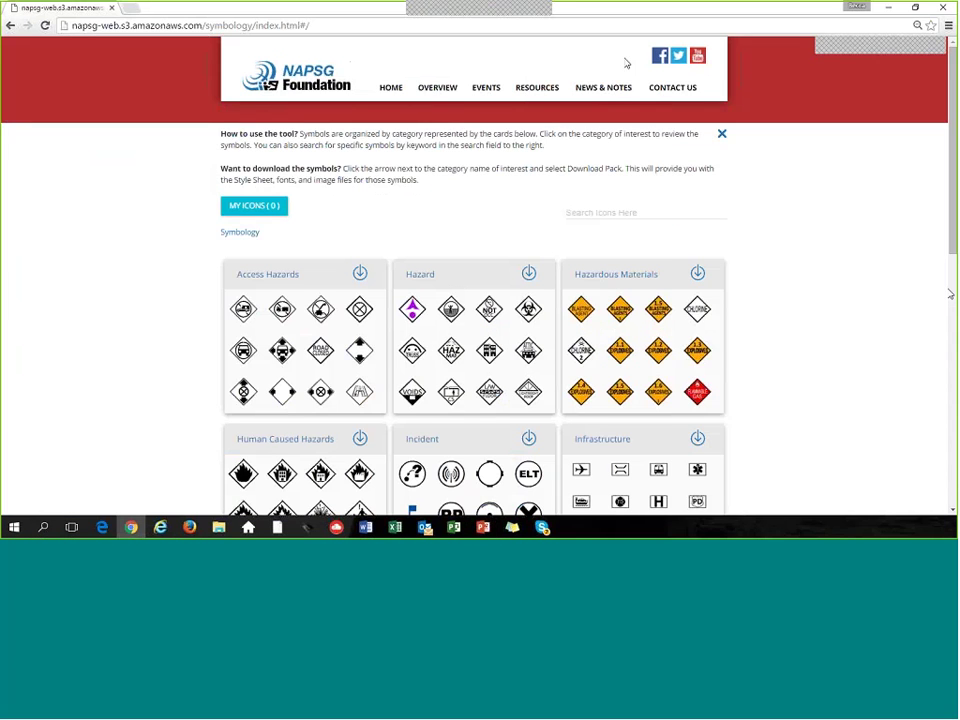
{"action": "key", "text": "alt+Tab"}
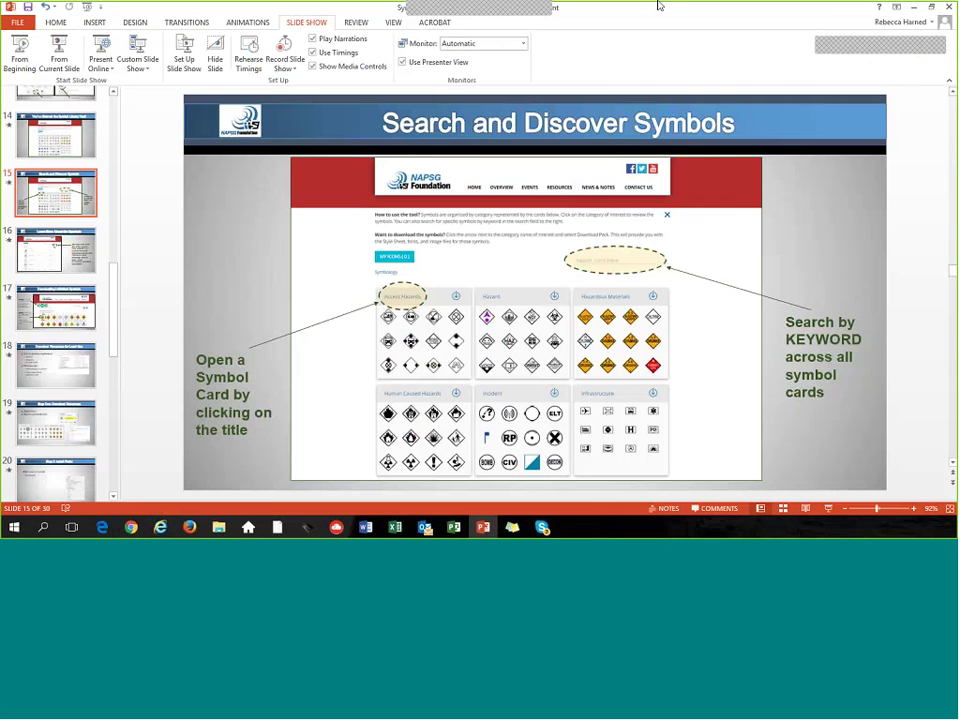
{"action": "key", "text": "alt+Tab"}
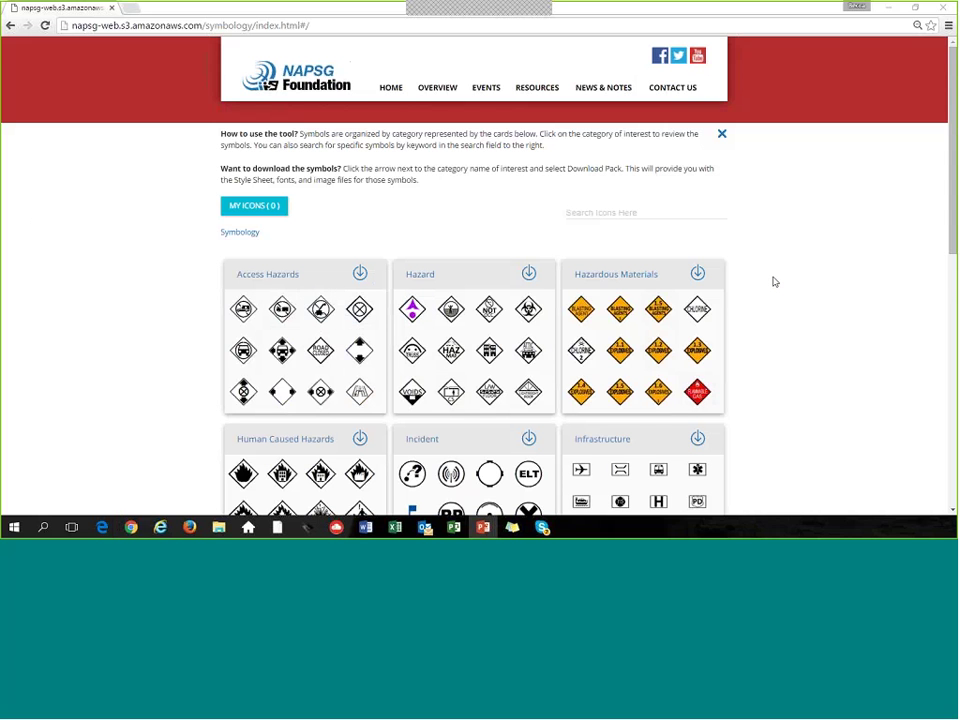
{"action": "scroll", "coordinate": [773, 282], "scroll_direction": "down", "scroll_amount": 2}
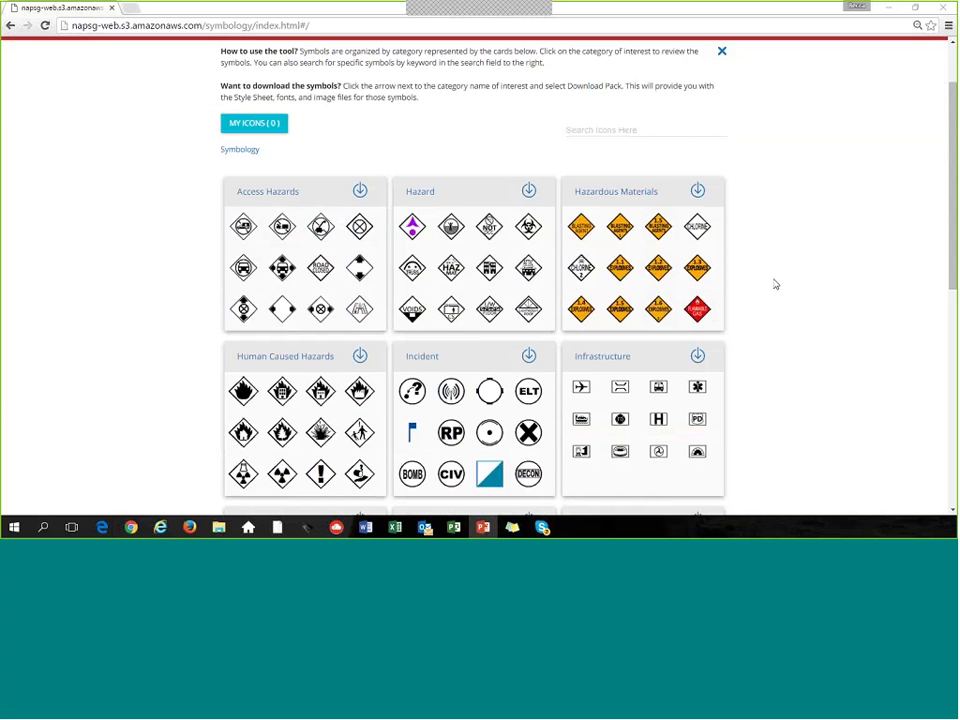
{"action": "scroll", "coordinate": [775, 284], "scroll_direction": "down", "scroll_amount": 2}
{"action": "scroll", "coordinate": [777, 290], "scroll_direction": "down", "scroll_amount": 4}
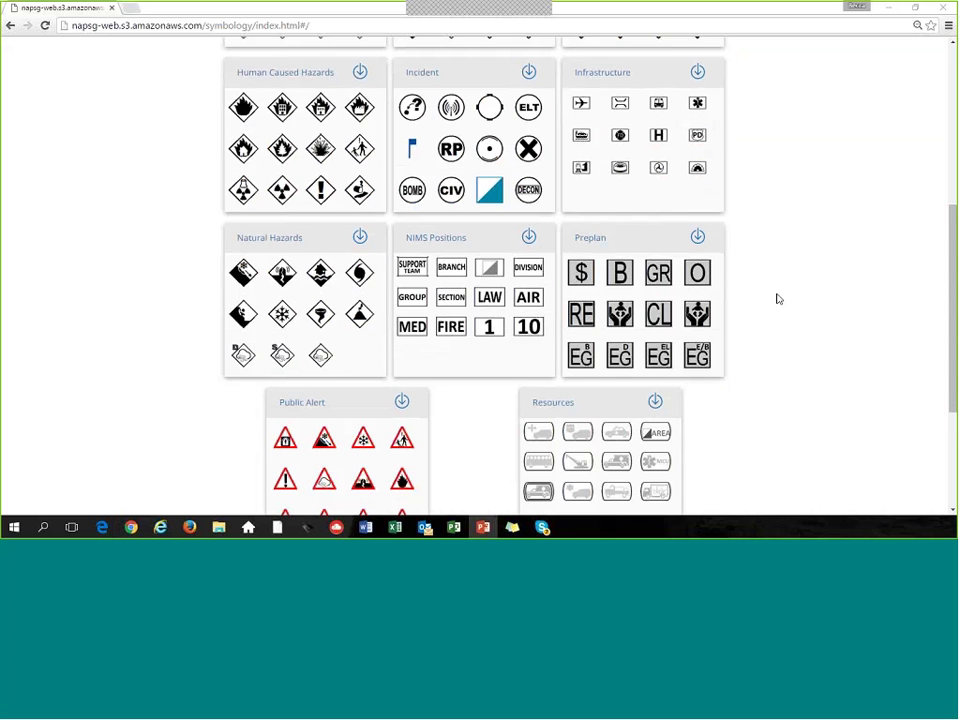
{"action": "scroll", "coordinate": [778, 298], "scroll_direction": "down", "scroll_amount": 1}
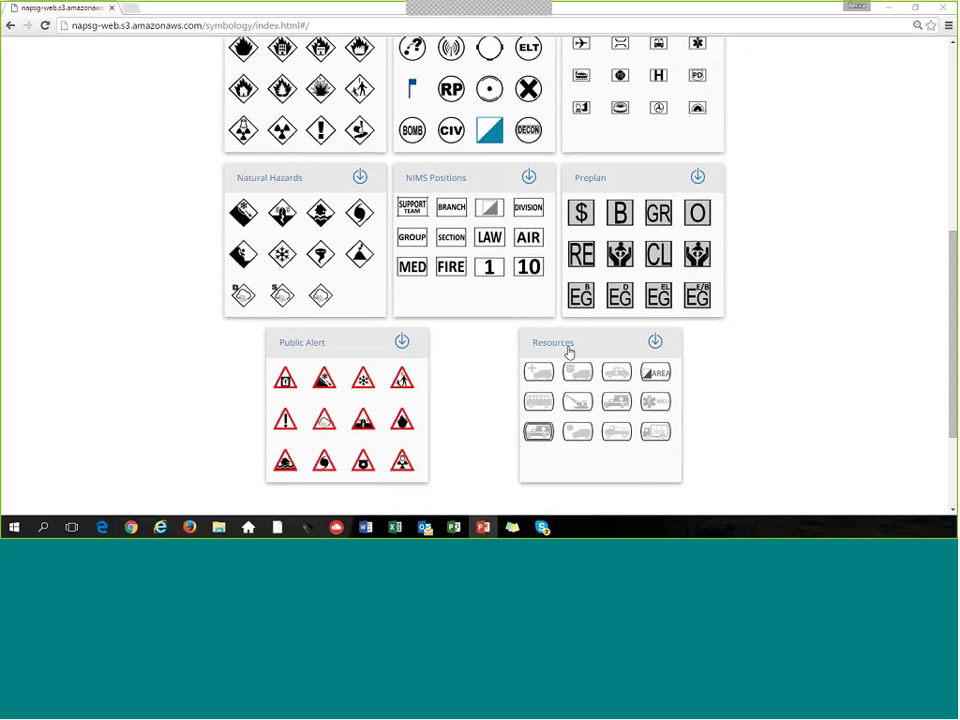
{"action": "scroll", "coordinate": [568, 352], "scroll_direction": "up", "scroll_amount": 1}
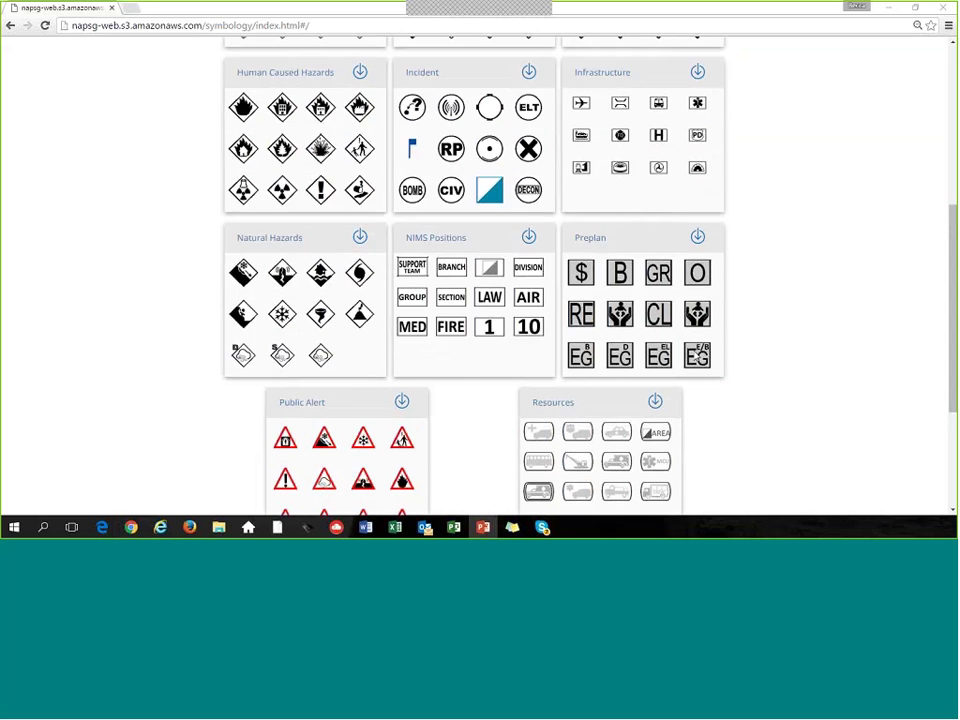
{"action": "scroll", "coordinate": [696, 356], "scroll_direction": "up", "scroll_amount": 1}
{"action": "scroll", "coordinate": [696, 356], "scroll_direction": "up", "scroll_amount": 1}
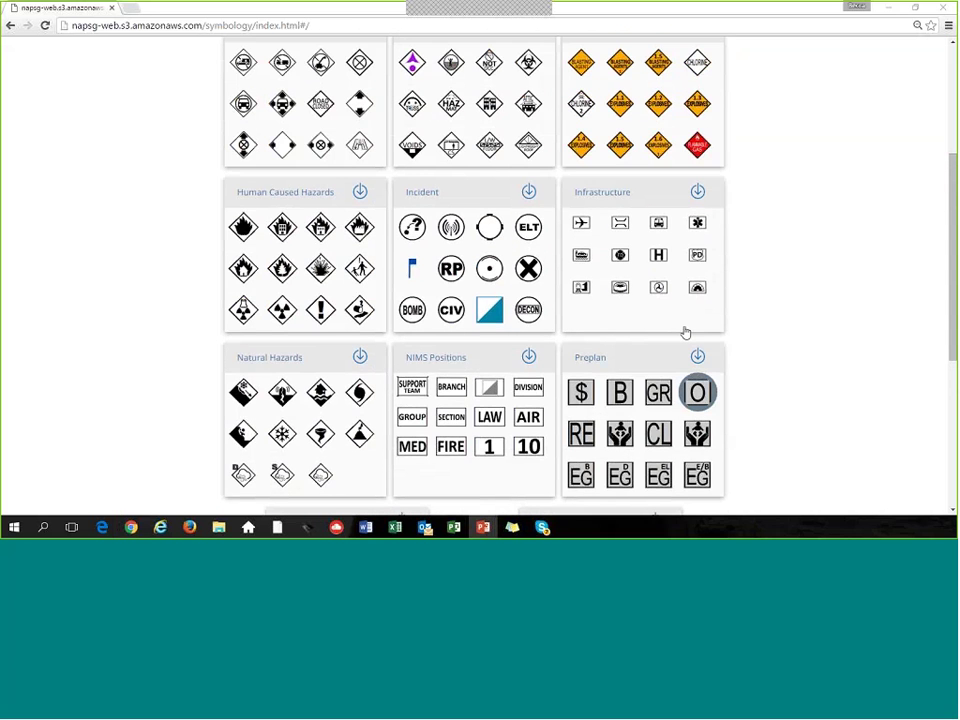
{"action": "scroll", "coordinate": [685, 332], "scroll_direction": "up", "scroll_amount": 4}
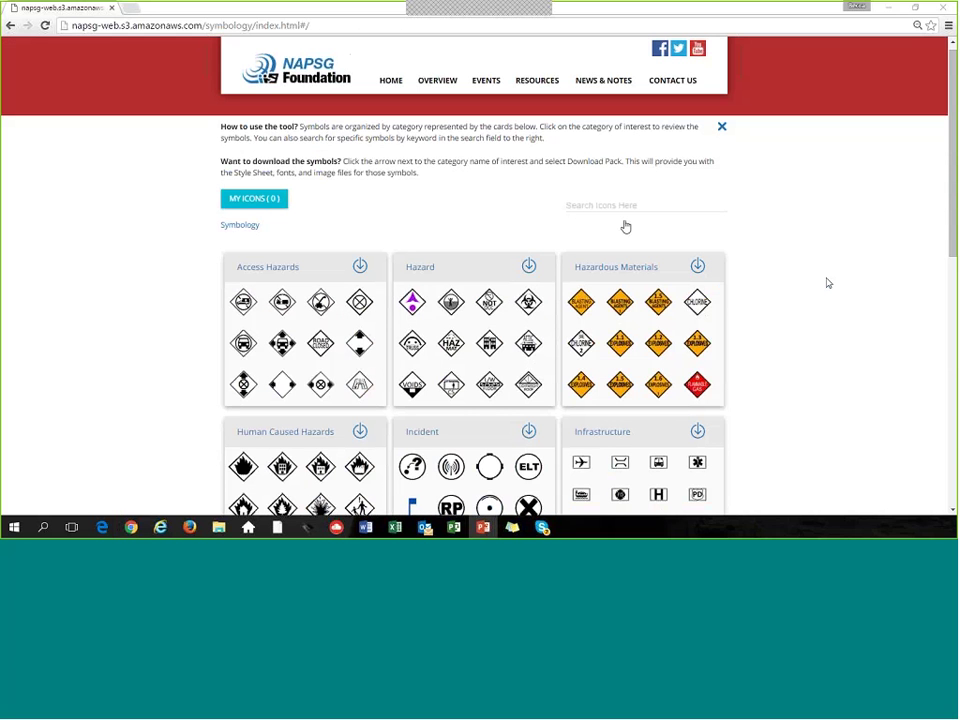
Try the icon search field, open the Hazard category, and display the details of the purple Aerial Hazards symbol.
{"action": "left_click", "coordinate": [581, 200]}
{"action": "left_click", "coordinate": [556, 196]}
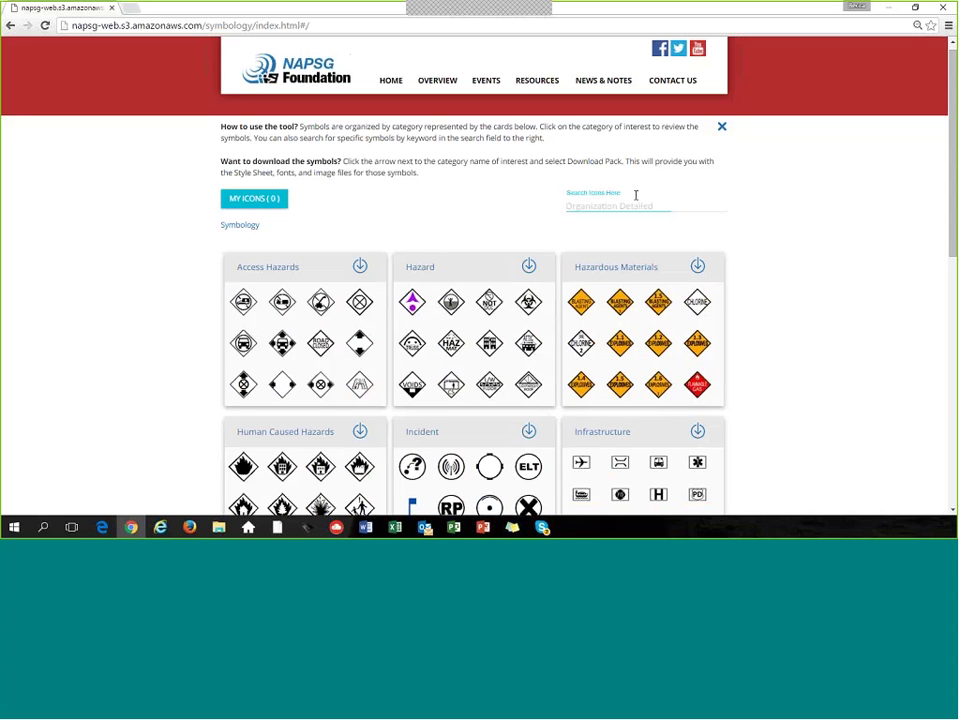
{"action": "left_click", "coordinate": [700, 208]}
{"action": "left_click", "coordinate": [419, 270]}
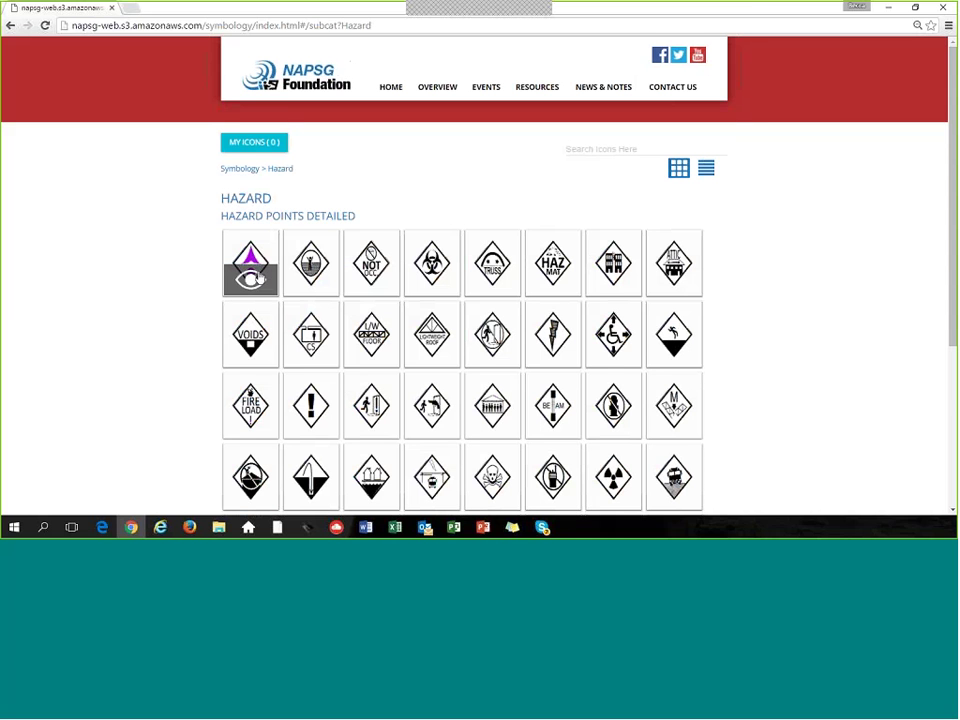
{"action": "left_click", "coordinate": [257, 283]}
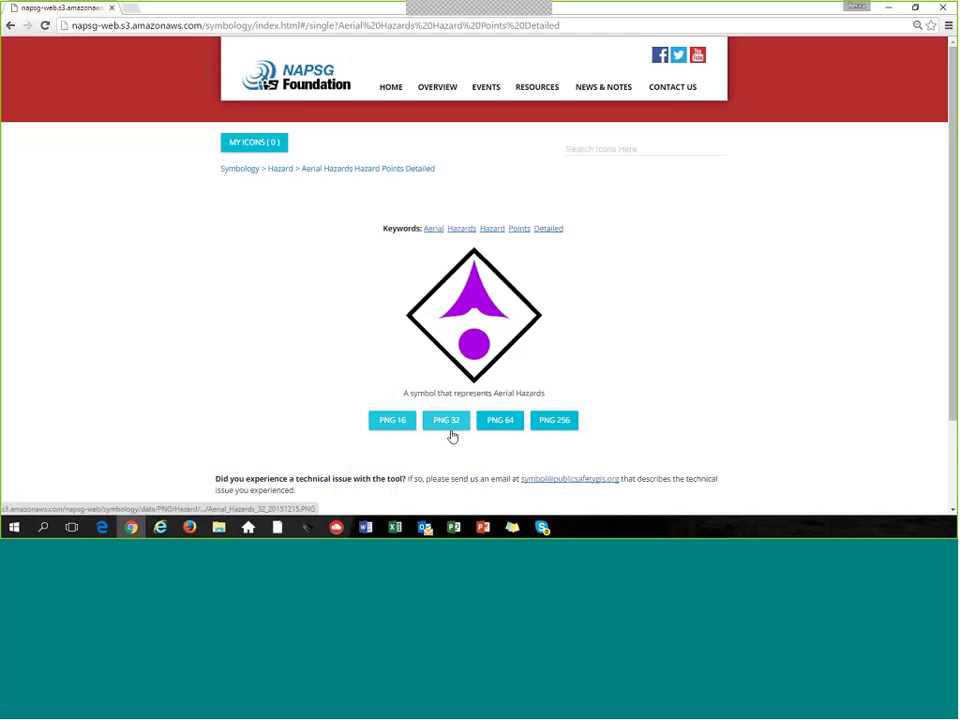
Return to the Hazard category and add the Aerial Hazards, Chemical Substance, General Life Safety and Radioactive Hazard symbols to My Icons.
{"action": "left_click", "coordinate": [10, 25]}
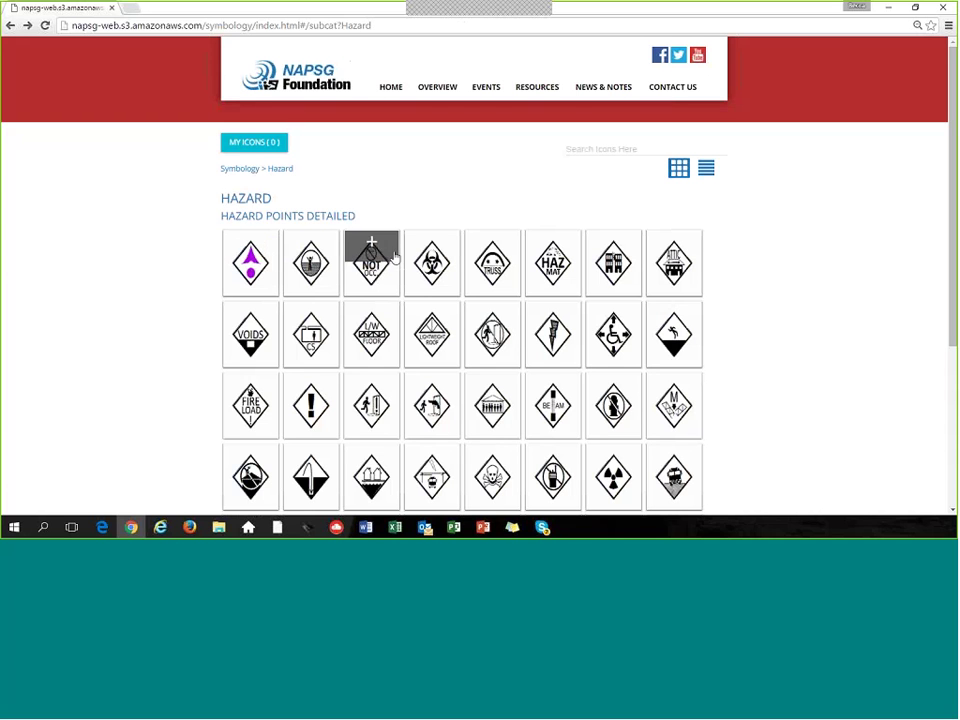
{"action": "left_click", "coordinate": [252, 243]}
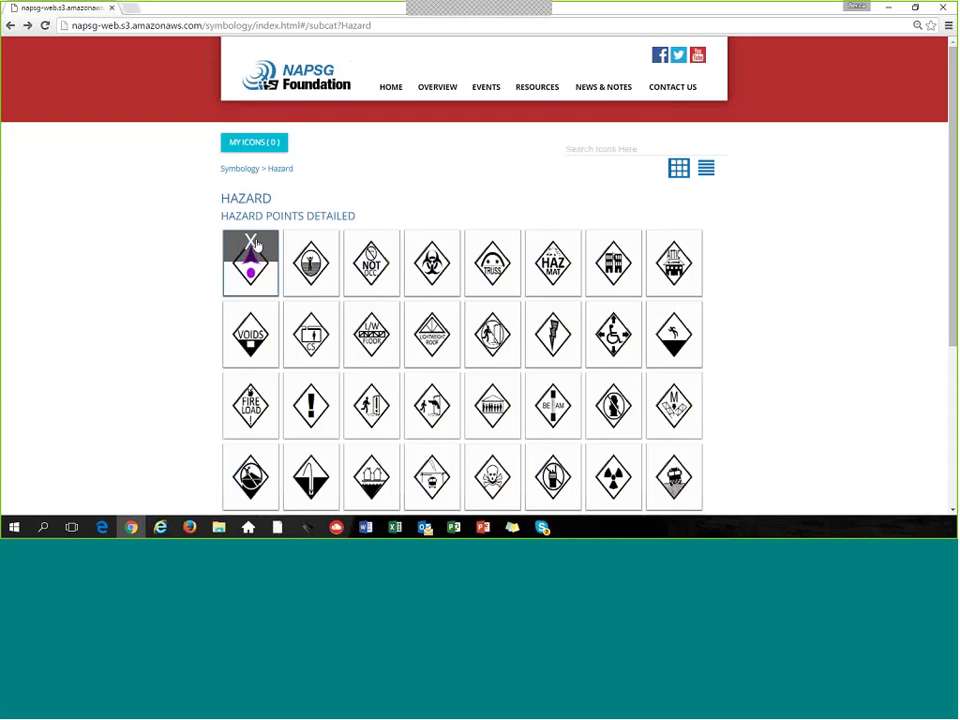
{"action": "left_click", "coordinate": [556, 244]}
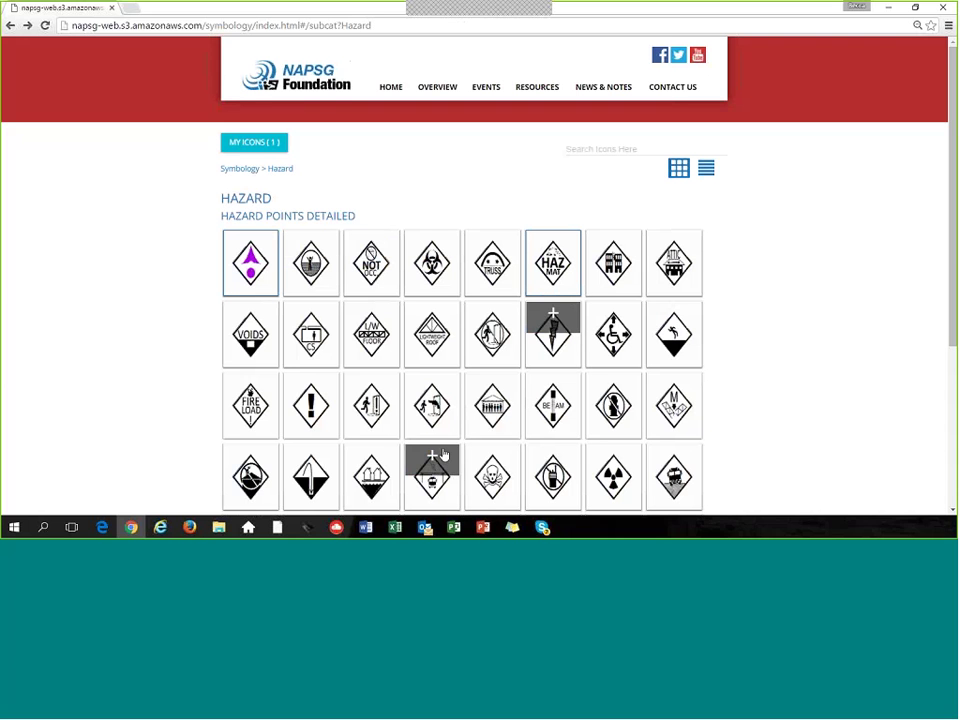
{"action": "left_click", "coordinate": [311, 392]}
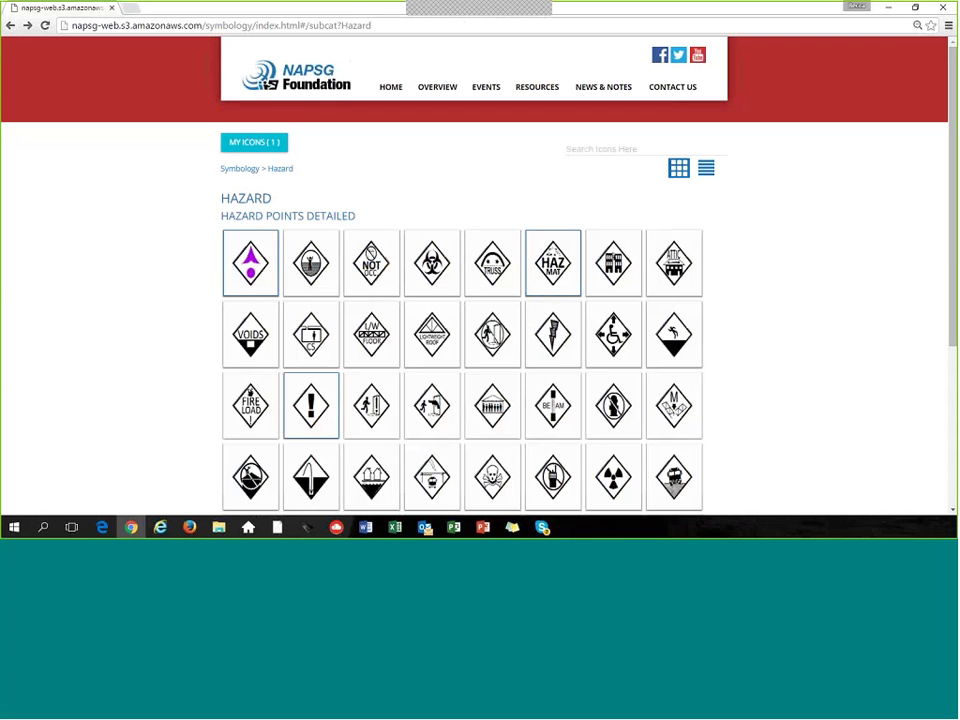
{"action": "scroll", "coordinate": [865, 380], "scroll_direction": "down", "scroll_amount": 1}
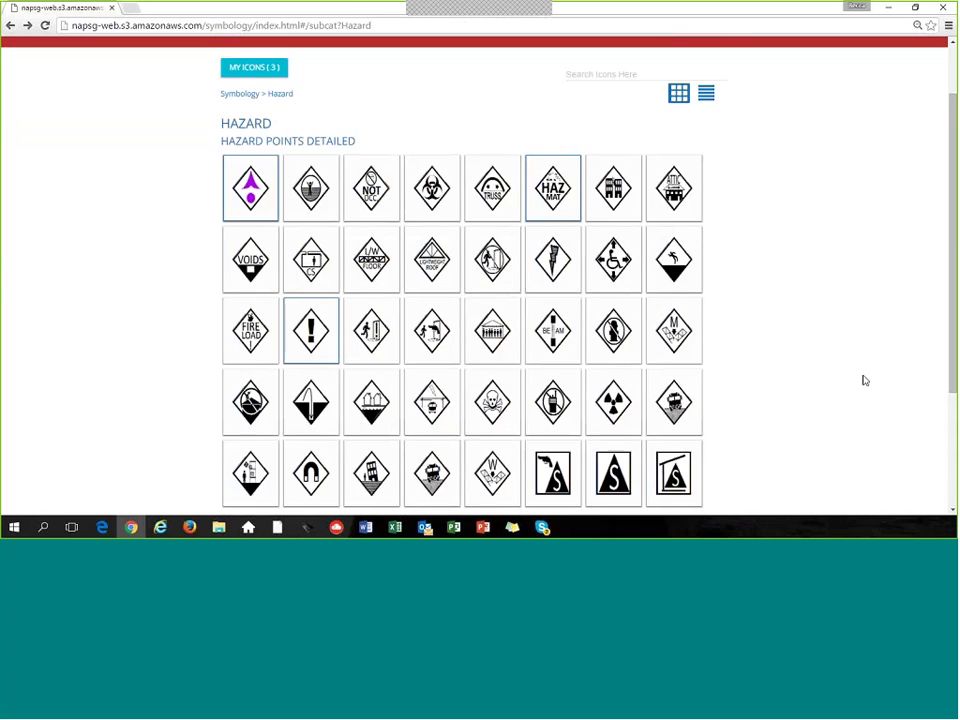
Download the symbols collected in My Icons and examine the PNG files in the downloaded zip archive.
{"action": "scroll", "coordinate": [272, 140], "scroll_direction": "up", "scroll_amount": 1}
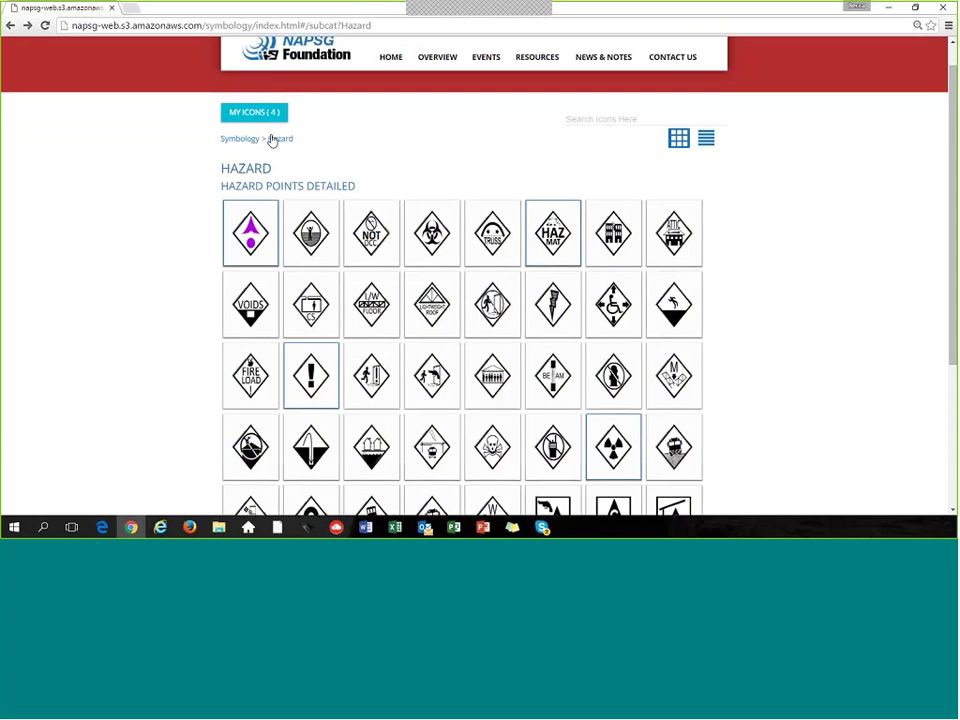
{"action": "scroll", "coordinate": [276, 145], "scroll_direction": "up", "scroll_amount": 1}
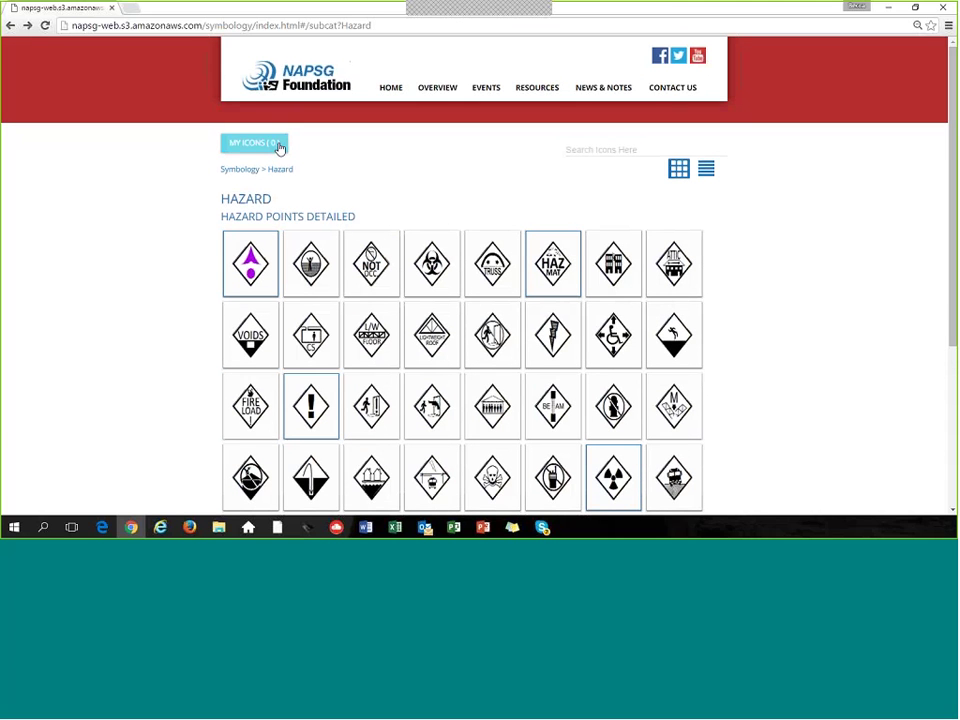
{"action": "left_click", "coordinate": [280, 146]}
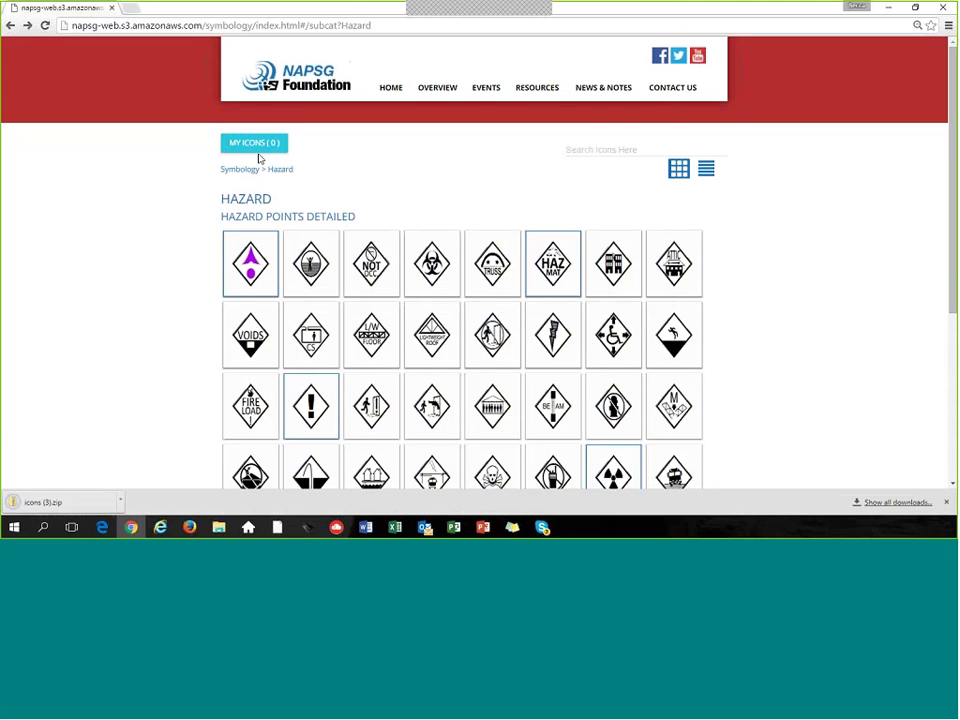
{"action": "left_click", "coordinate": [88, 503]}
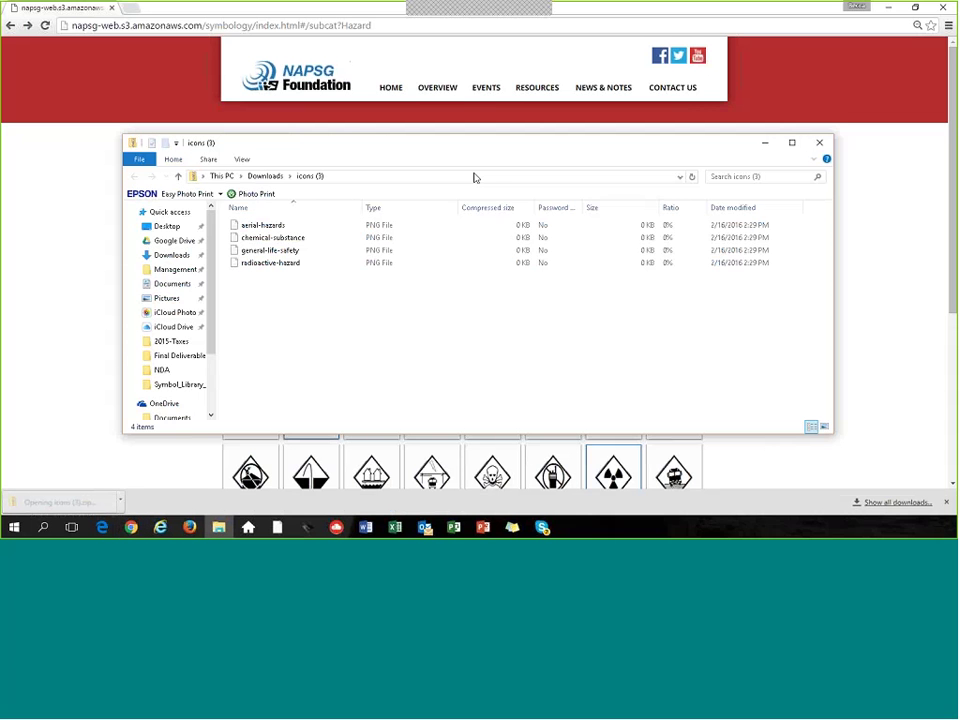
{"action": "left_click", "coordinate": [819, 143]}
{"action": "left_click", "coordinate": [45, 502]}
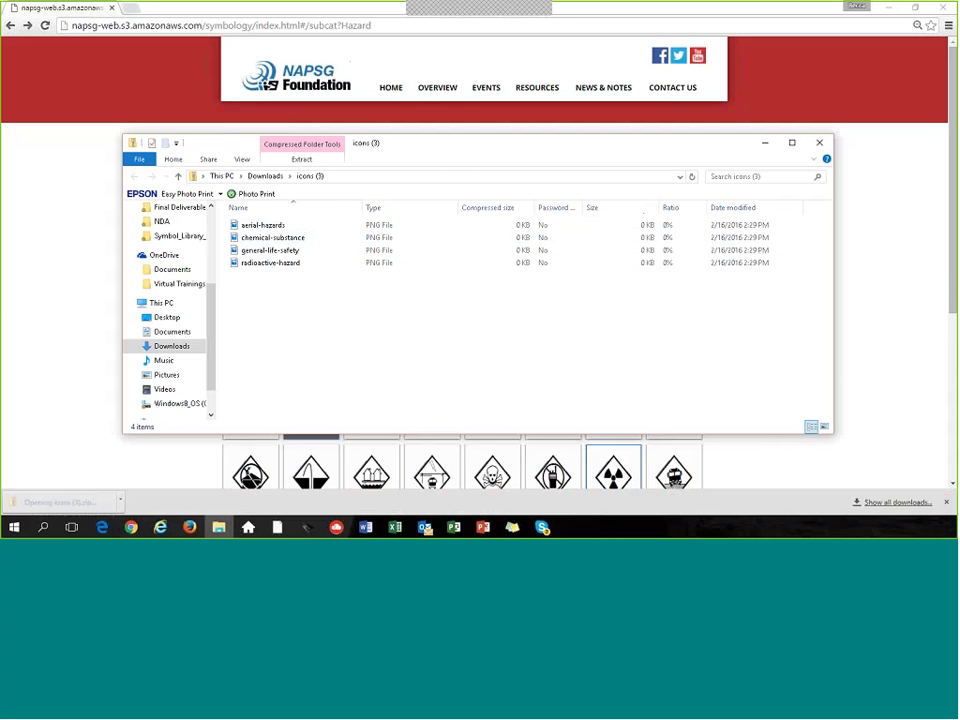
{"action": "left_click", "coordinate": [95, 340]}
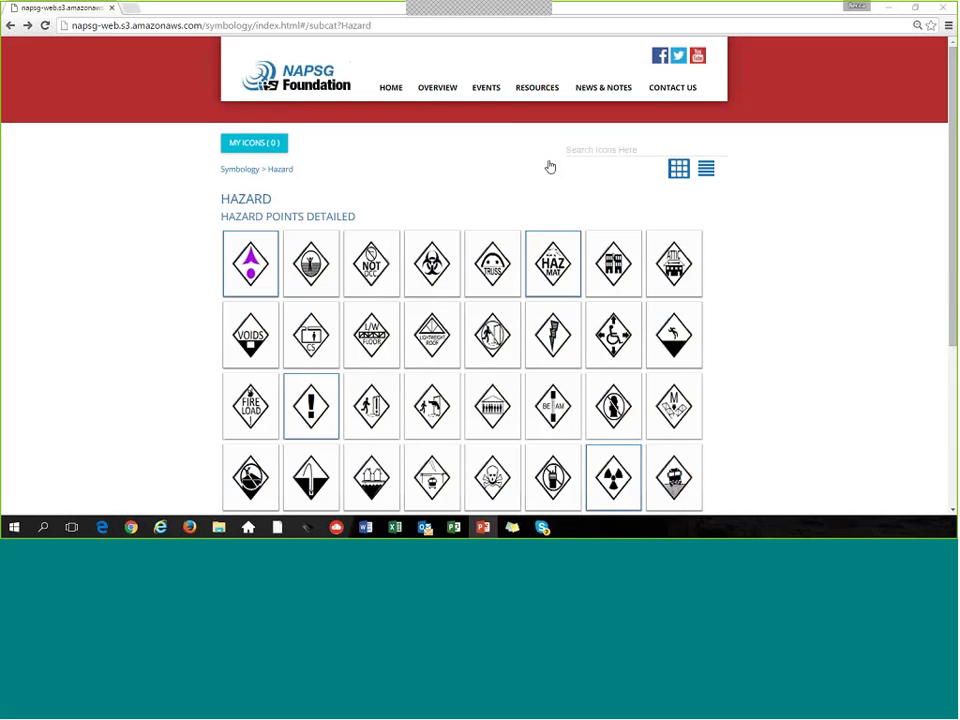
Show the Hazard symbols as a detailed list and look through their descriptions, names, geometry types and keywords.
{"action": "left_click", "coordinate": [706, 169]}
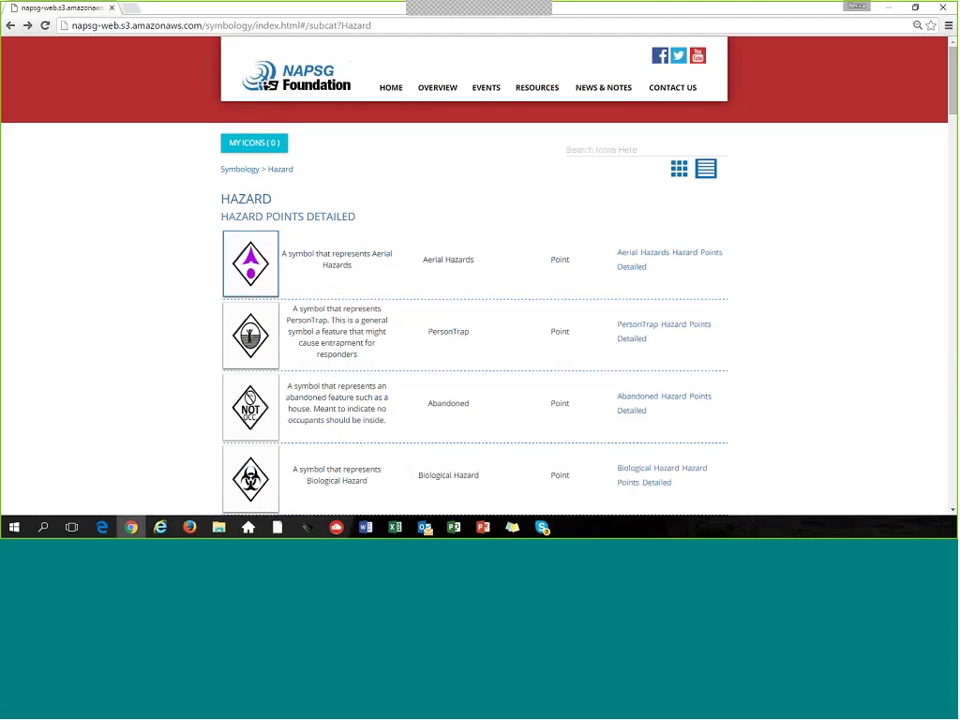
{"action": "scroll", "coordinate": [658, 424], "scroll_direction": "down", "scroll_amount": 1}
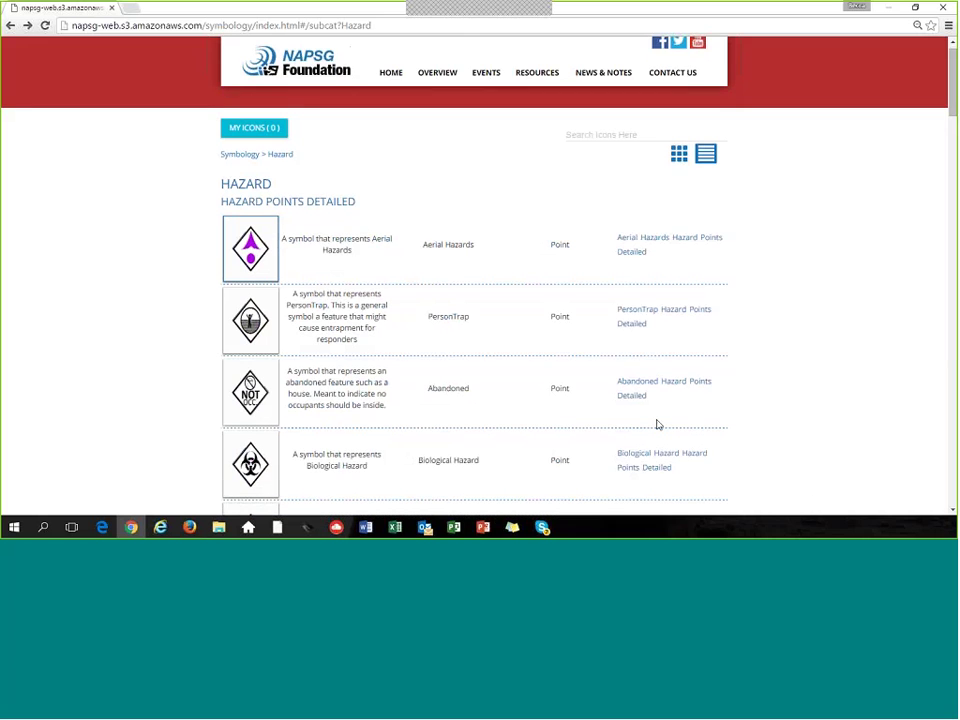
{"action": "scroll", "coordinate": [658, 424], "scroll_direction": "down", "scroll_amount": 3}
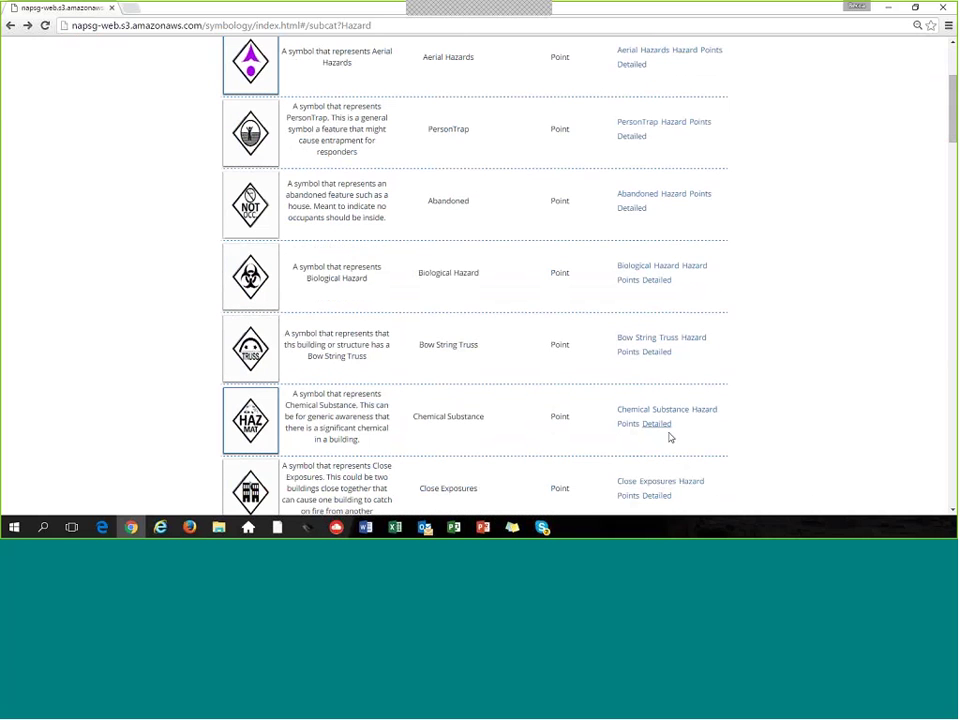
{"action": "scroll", "coordinate": [670, 437], "scroll_direction": "down", "scroll_amount": 3}
{"action": "left_click", "coordinate": [675, 444]}
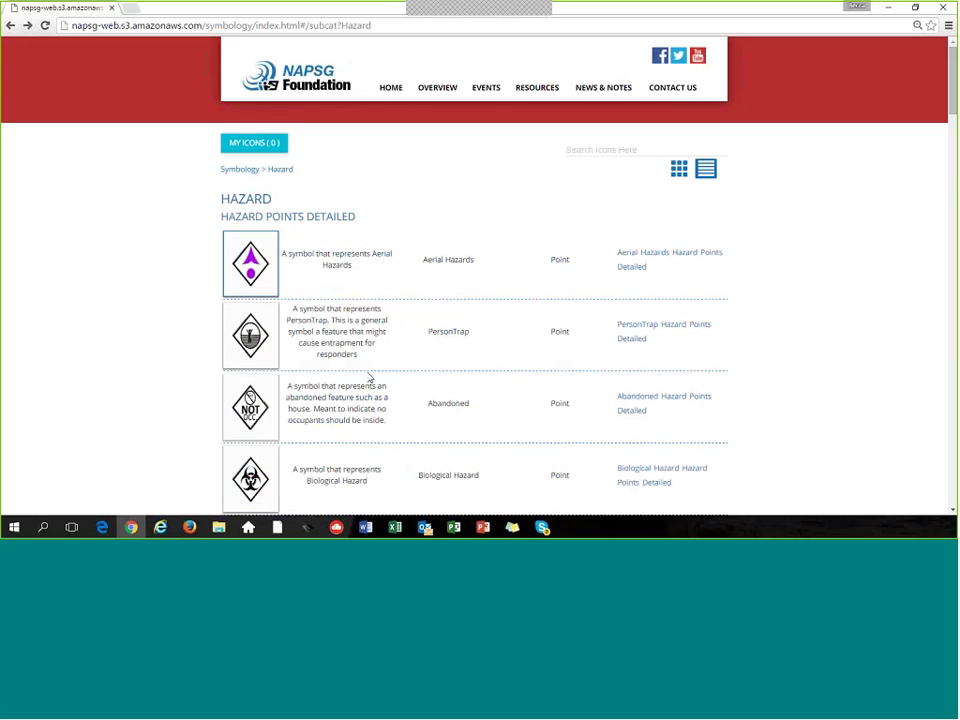
{"action": "key", "text": "alt+Tab"}
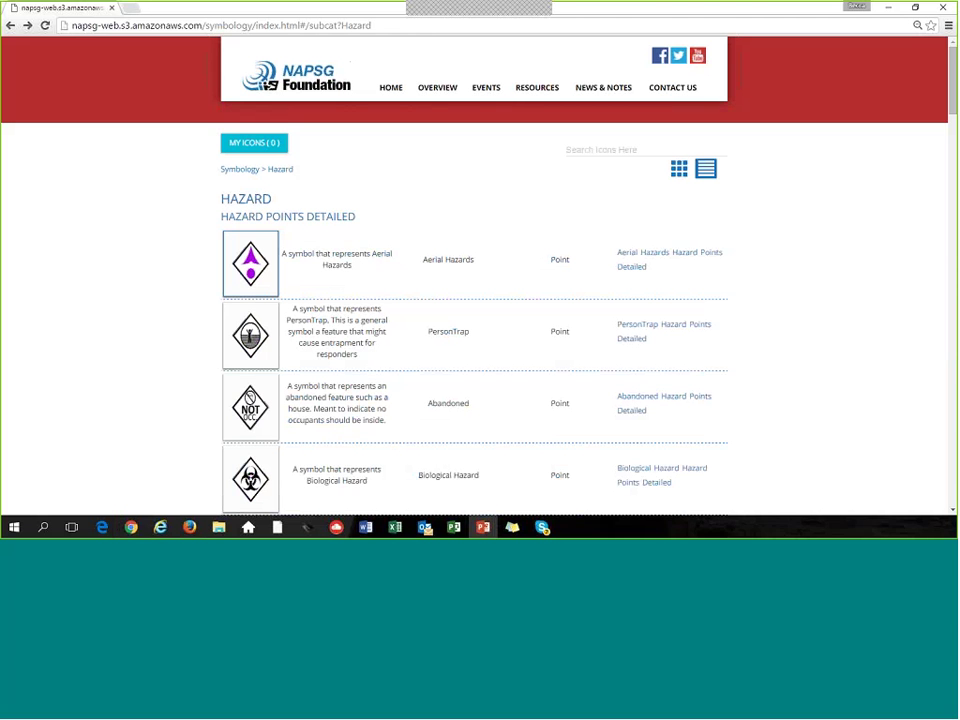
Return to the Symbology category overview and display the download options of the Access Hazards and Hazard categories.
{"action": "left_click", "coordinate": [240, 169]}
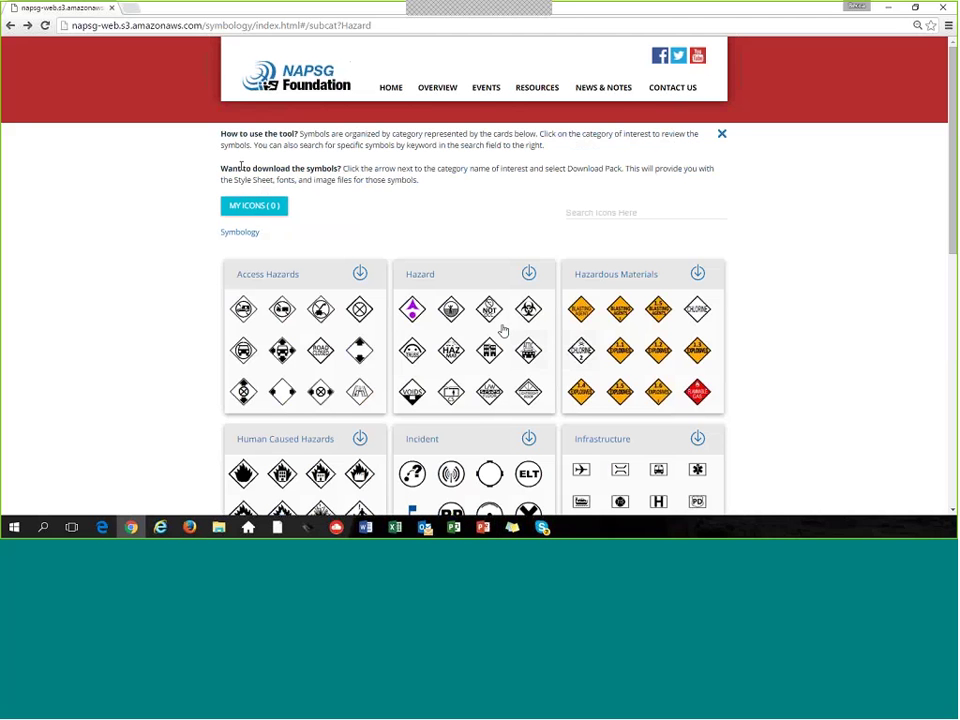
{"action": "left_click", "coordinate": [359, 275]}
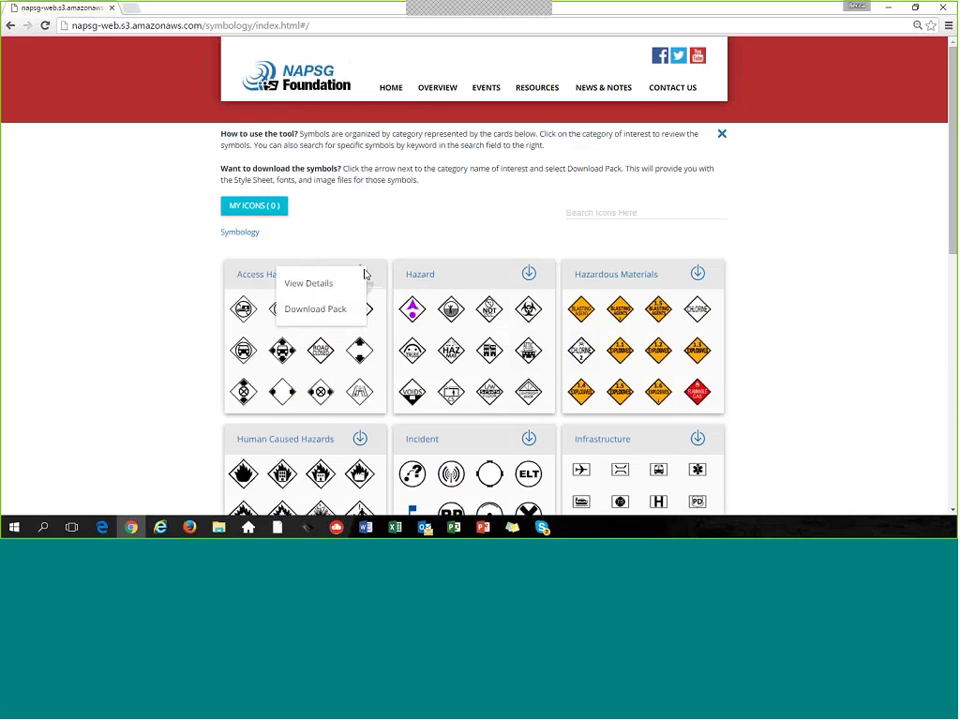
{"action": "left_click", "coordinate": [528, 273]}
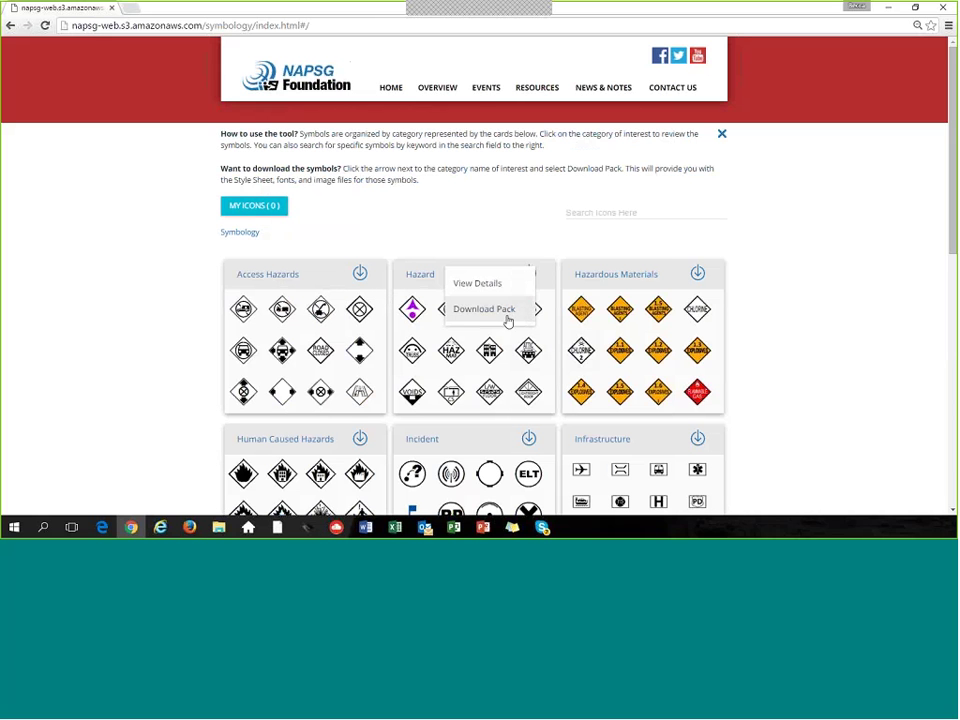
{"action": "left_click", "coordinate": [842, 260]}
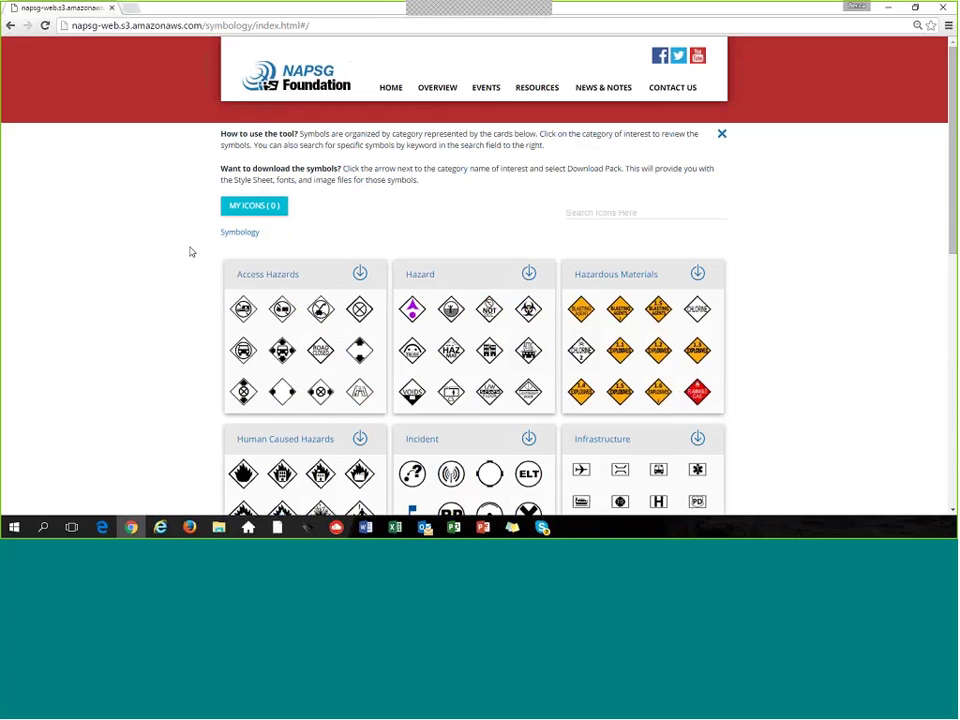
Switch to the PowerPoint presentation and start the slide show from the Download Resources for Local Use slide.
{"action": "key", "text": "alt+Tab"}
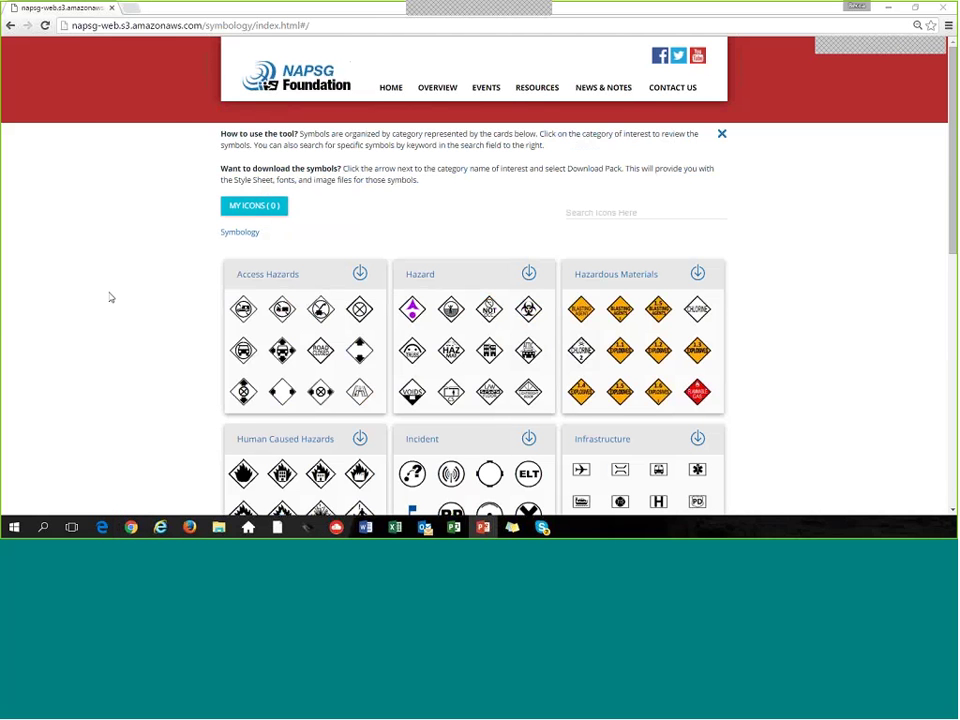
{"action": "key", "text": "alt+Tab"}
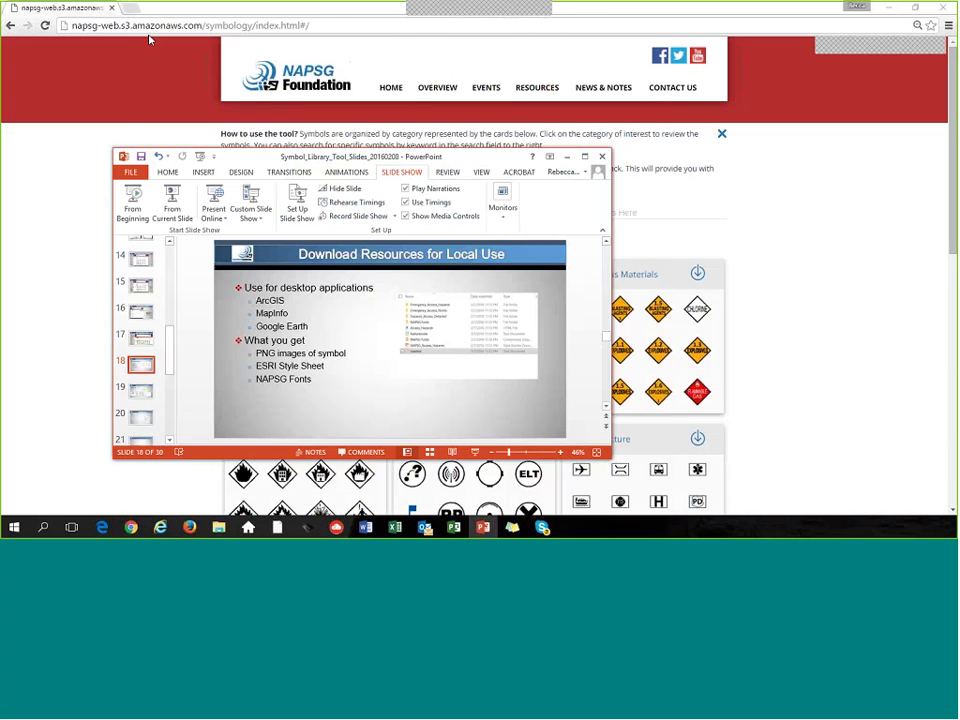
{"action": "key", "text": "super+Up"}
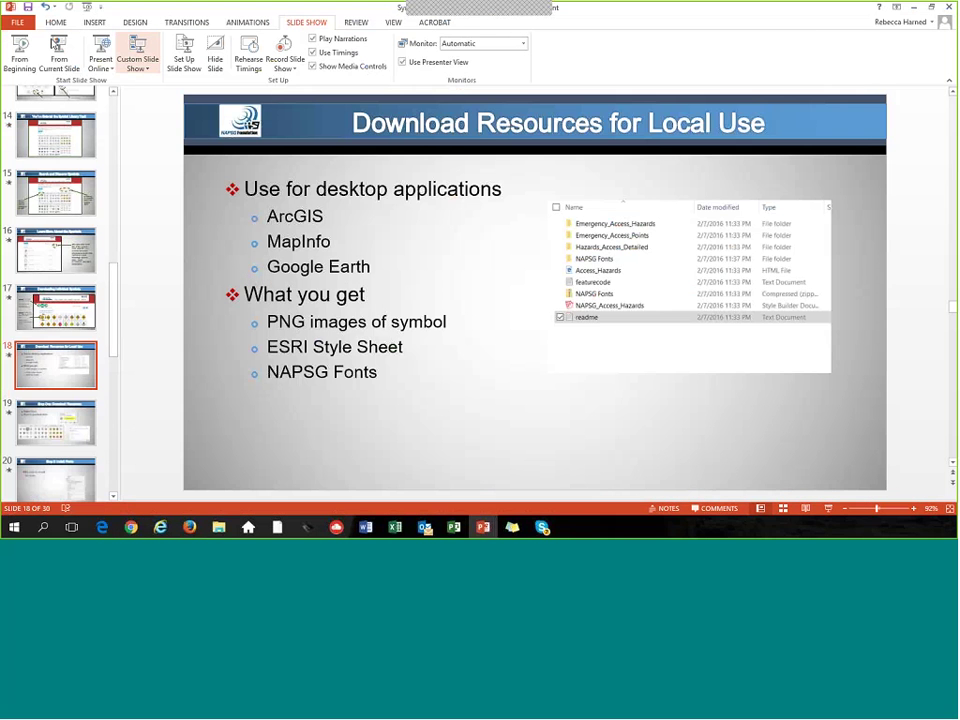
{"action": "left_click", "coordinate": [57, 45]}
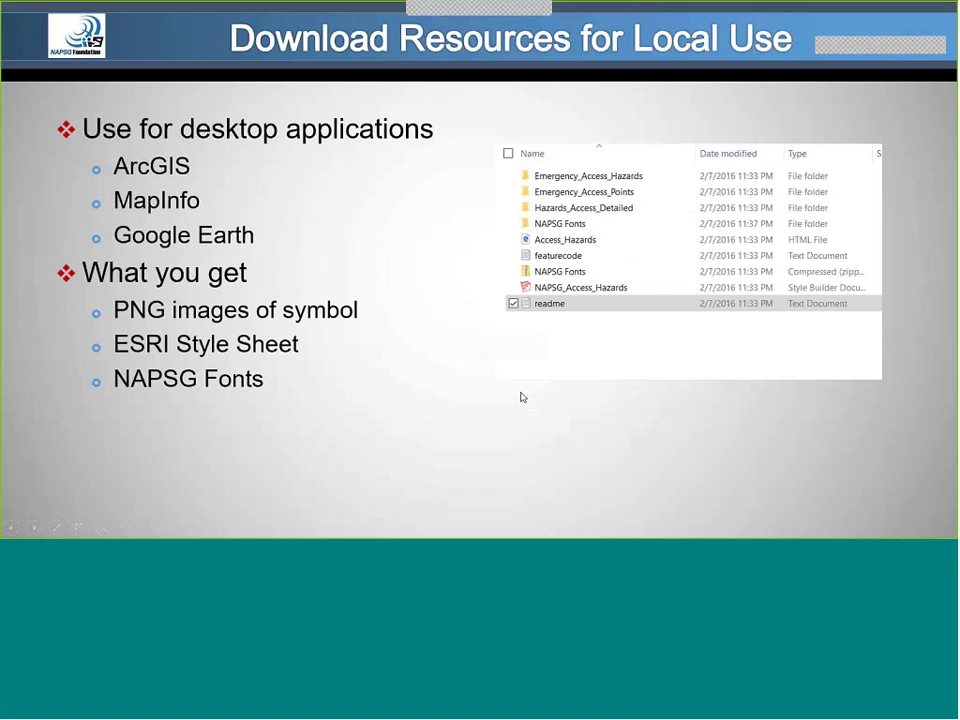
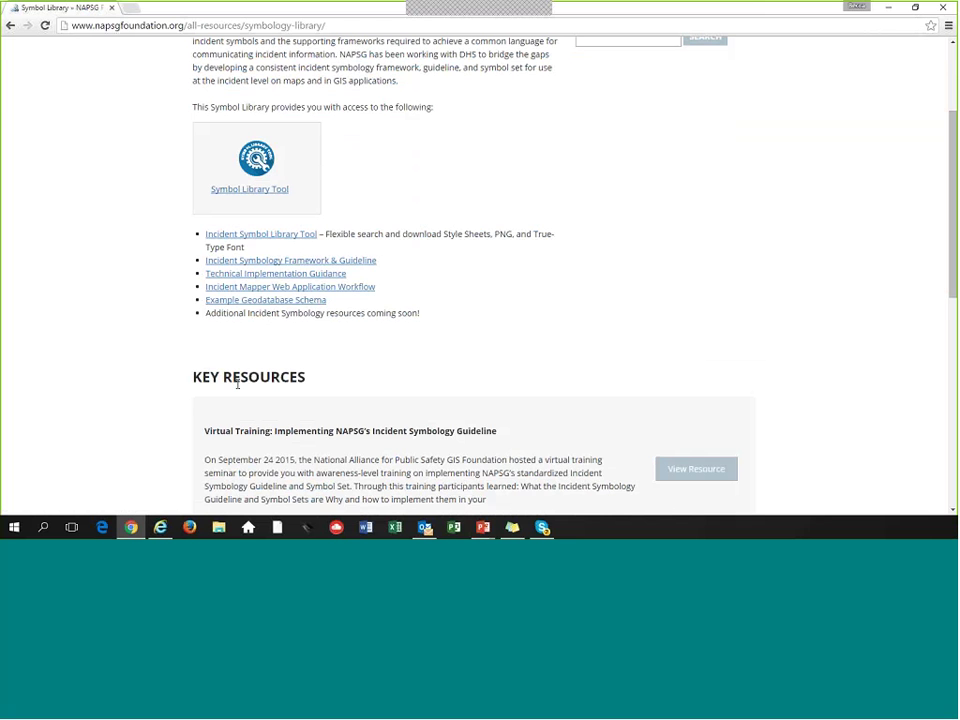
Open the Incident Symbol Library Tool from the NAPSG Symbol Library page and look over its symbol category cards.
{"action": "scroll", "coordinate": [484, 298], "scroll_direction": "up", "scroll_amount": 1}
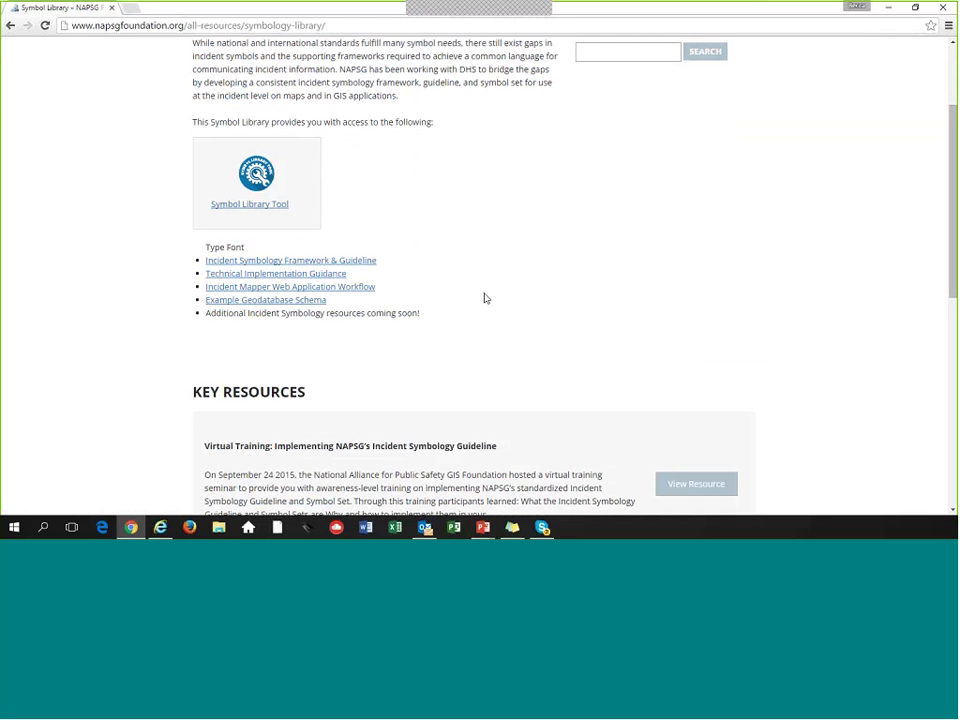
{"action": "left_click", "coordinate": [229, 250]}
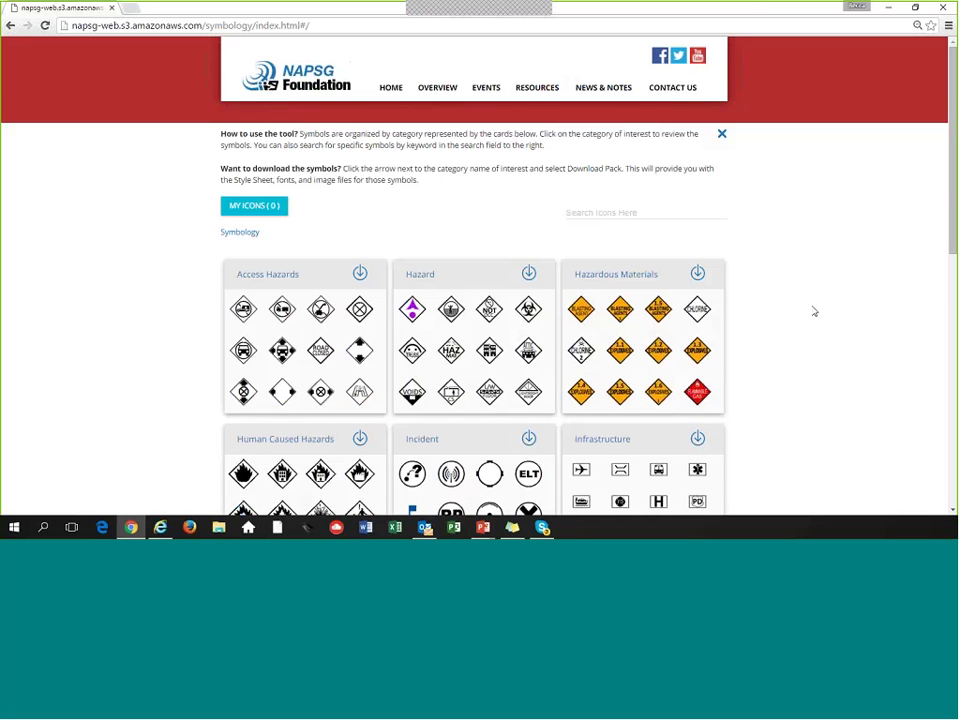
{"action": "scroll", "coordinate": [818, 313], "scroll_direction": "down", "scroll_amount": 2}
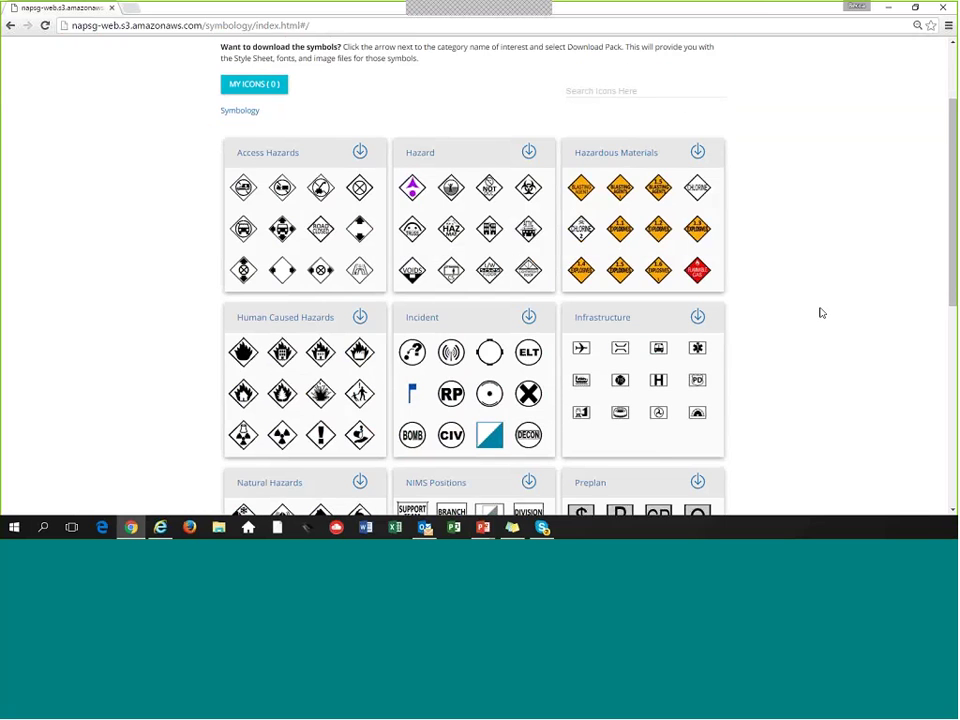
{"action": "scroll", "coordinate": [821, 313], "scroll_direction": "down", "scroll_amount": 1}
{"action": "scroll", "coordinate": [821, 313], "scroll_direction": "down", "scroll_amount": 1}
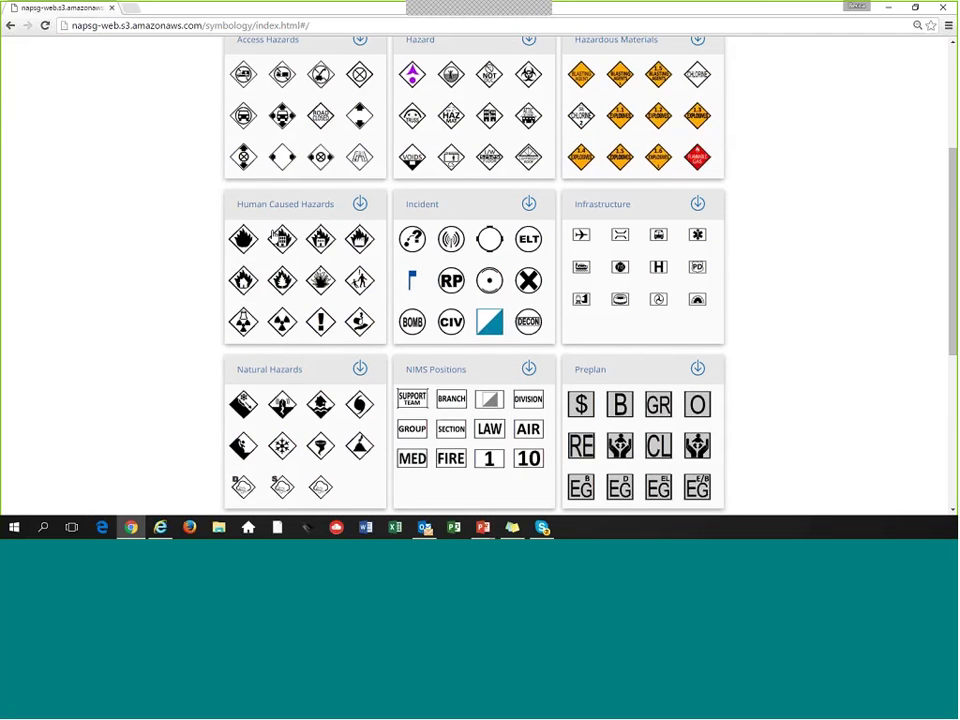
{"action": "scroll", "coordinate": [262, 240], "scroll_direction": "down", "scroll_amount": 2}
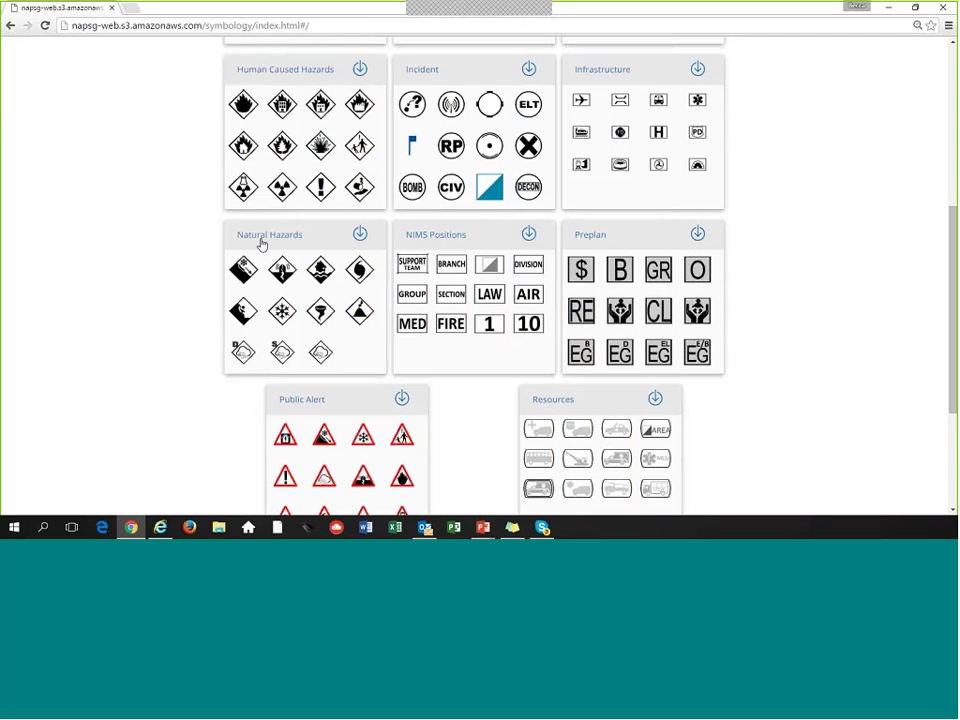
Open the Natural Hazards category and look through its symbols from Avalanche to Wind Storm.
{"action": "left_click", "coordinate": [269, 240]}
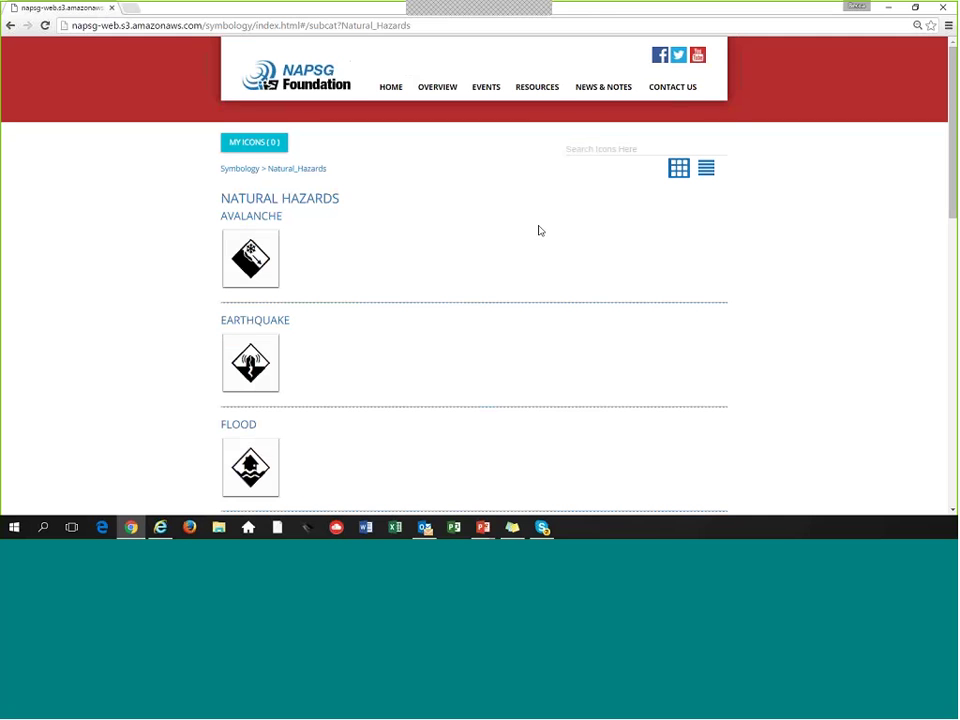
{"action": "scroll", "coordinate": [540, 231], "scroll_direction": "down", "scroll_amount": 2}
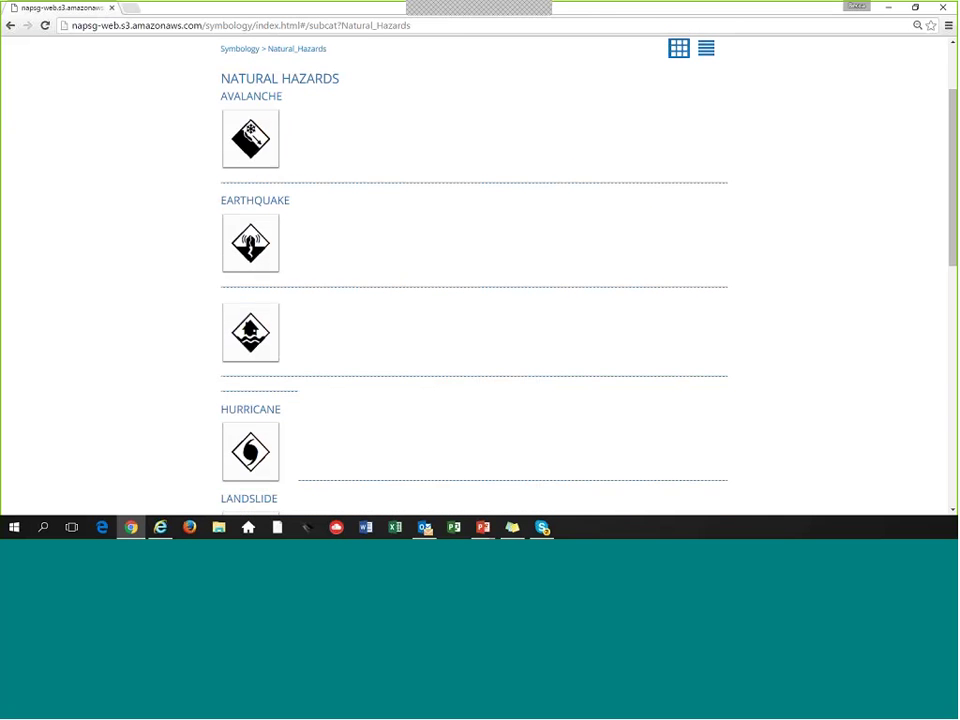
{"action": "scroll", "coordinate": [250, 165], "scroll_direction": "down", "scroll_amount": 1}
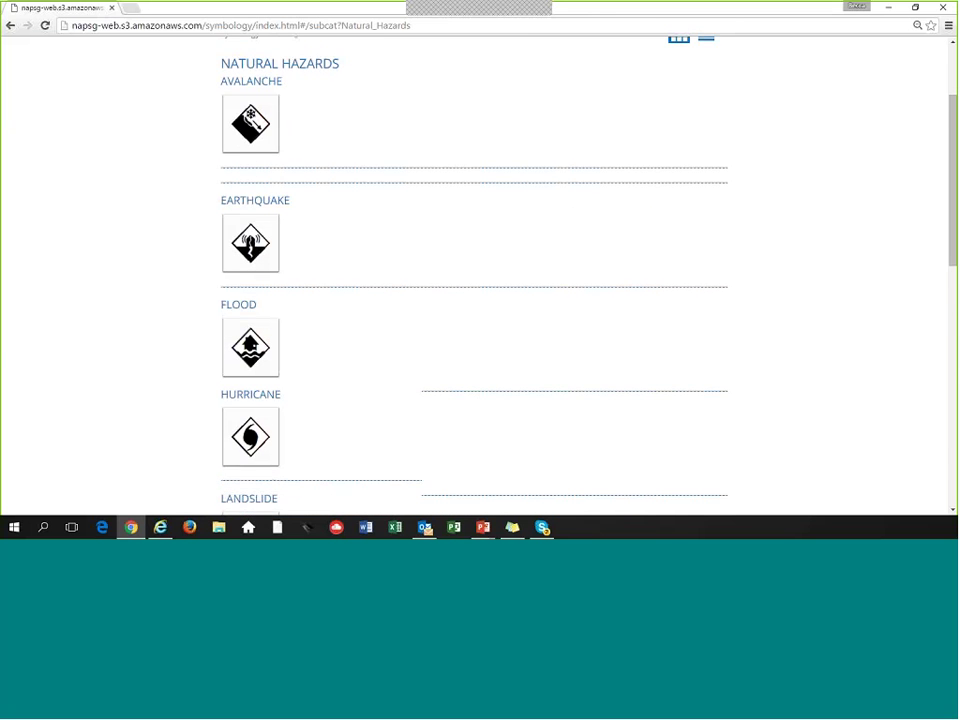
{"action": "scroll", "coordinate": [450, 214], "scroll_direction": "down", "scroll_amount": 6}
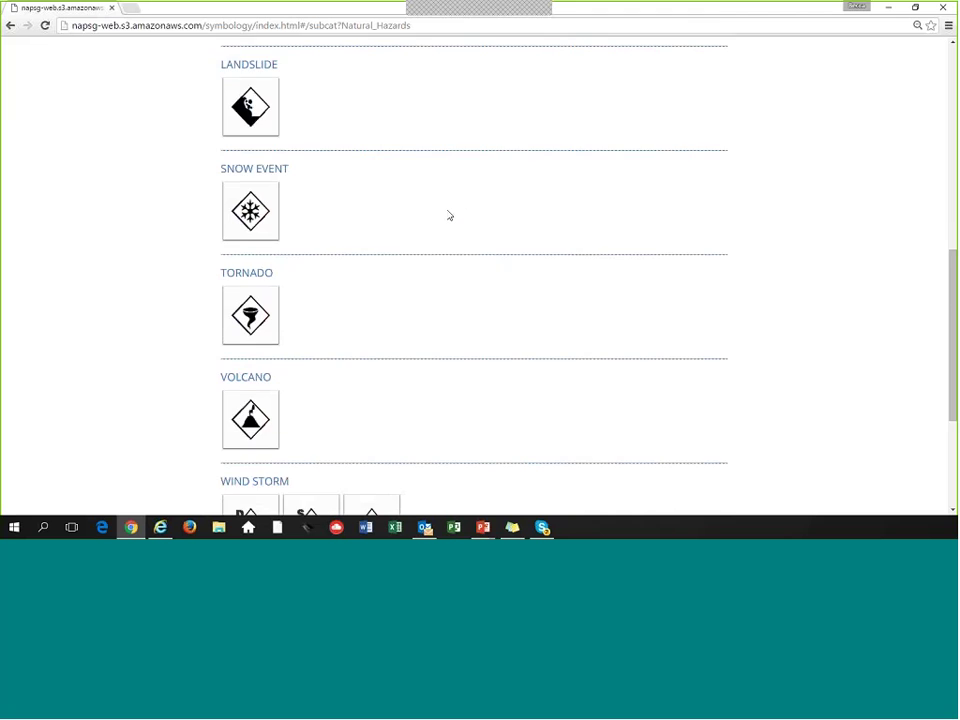
{"action": "scroll", "coordinate": [450, 214], "scroll_direction": "down", "scroll_amount": 3}
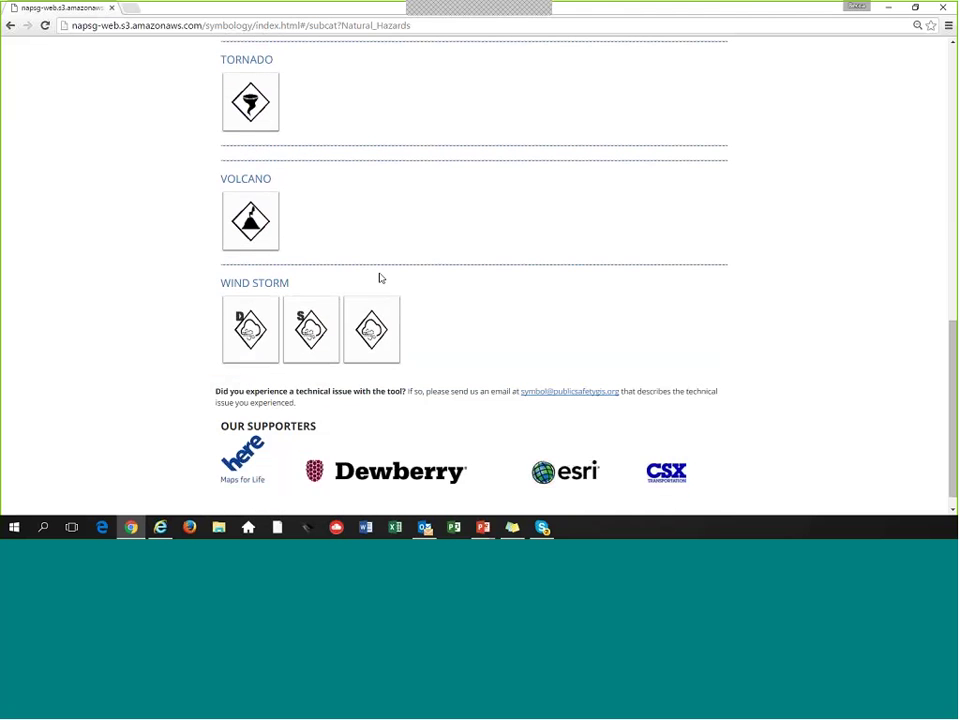
Finish reviewing the Natural Hazards symbols, open the Human Caused Hazards category and look through its symbols.
{"action": "scroll", "coordinate": [380, 278], "scroll_direction": "up", "scroll_amount": 10}
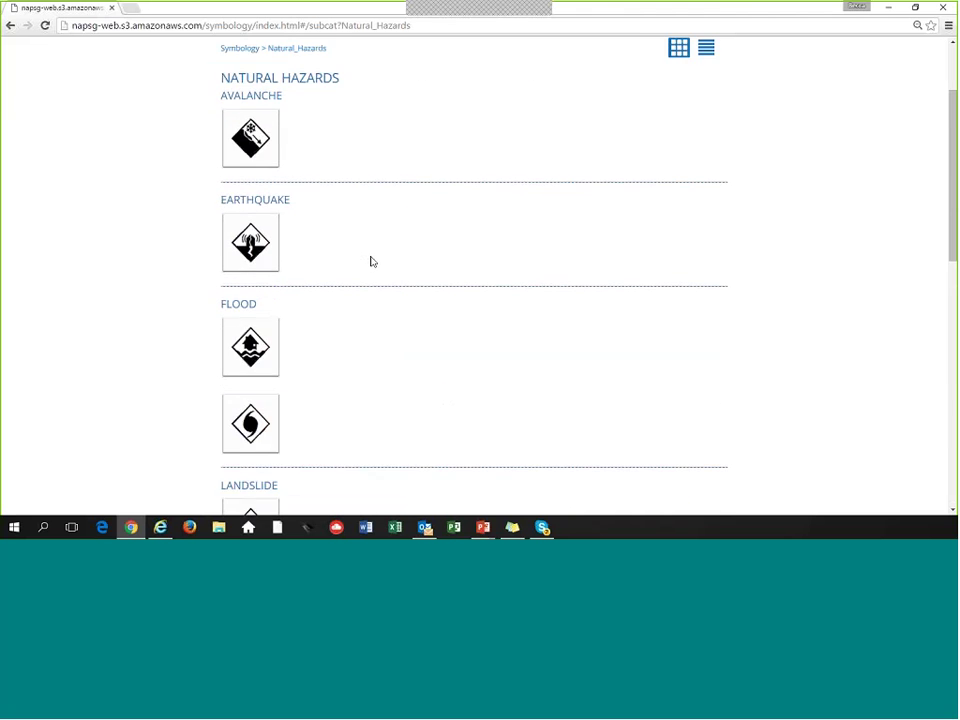
{"action": "scroll", "coordinate": [371, 261], "scroll_direction": "down", "scroll_amount": 5}
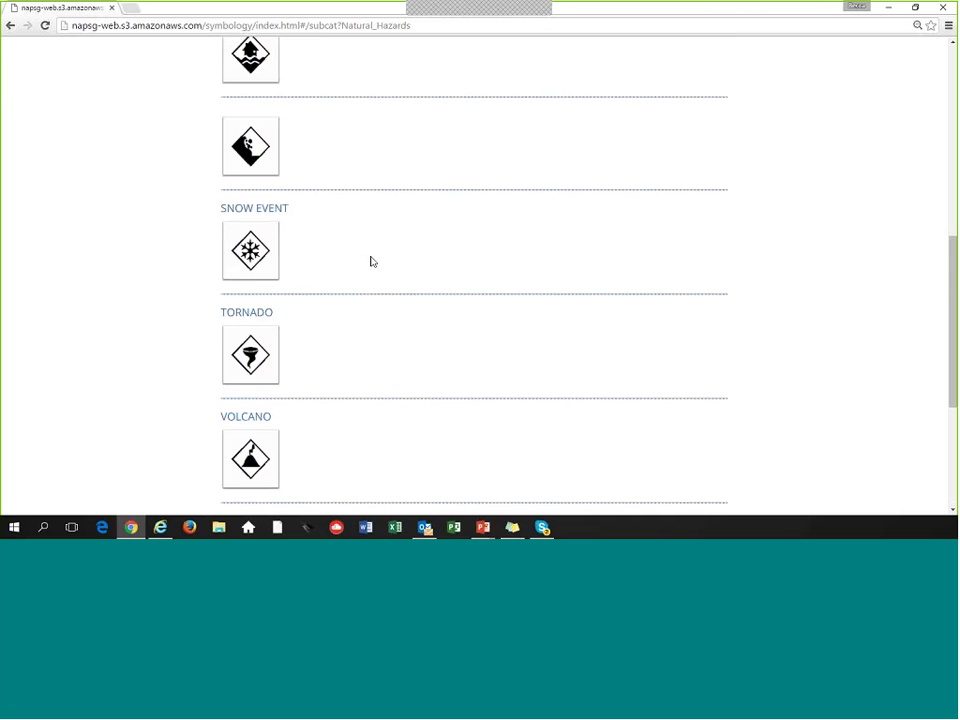
{"action": "scroll", "coordinate": [260, 200], "scroll_direction": "down", "scroll_amount": 3}
{"action": "left_click", "coordinate": [10, 25]}
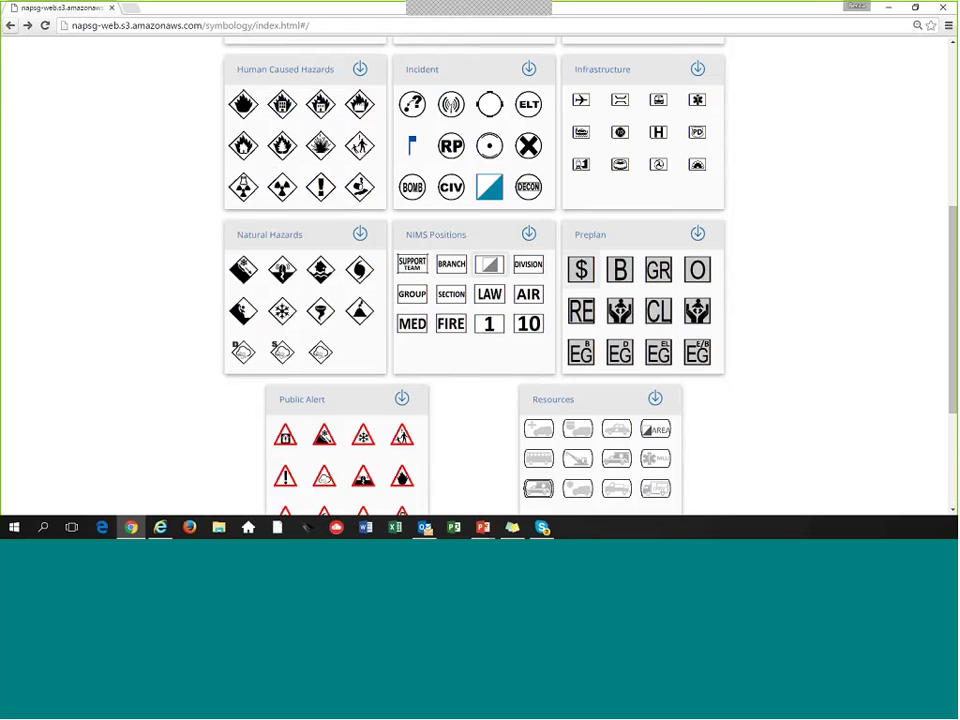
{"action": "left_click", "coordinate": [285, 69]}
{"action": "scroll", "coordinate": [628, 222], "scroll_direction": "down", "scroll_amount": 3}
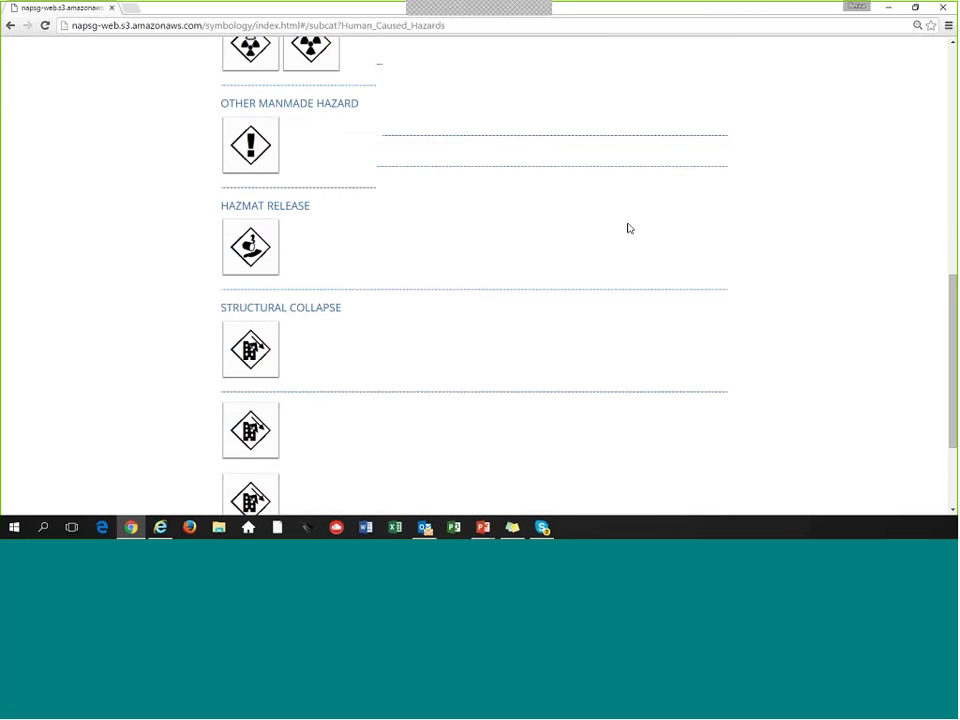
{"action": "scroll", "coordinate": [628, 228], "scroll_direction": "up", "scroll_amount": 10}
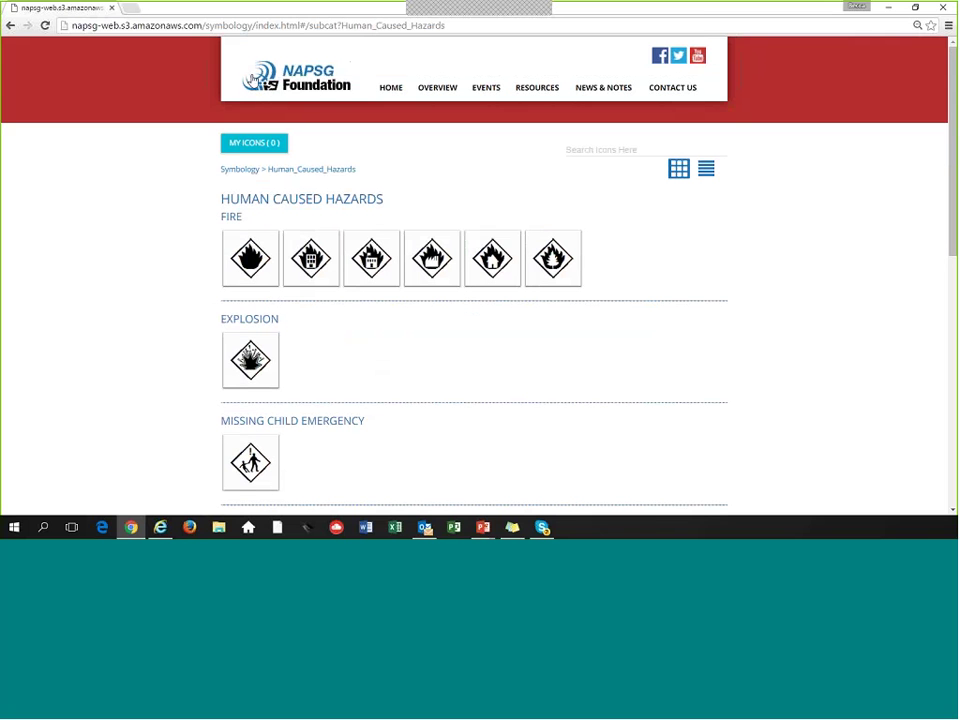
Return to the Symbology category overview and download the symbol pack of the Access Hazards category.
{"action": "left_click", "coordinate": [232, 171]}
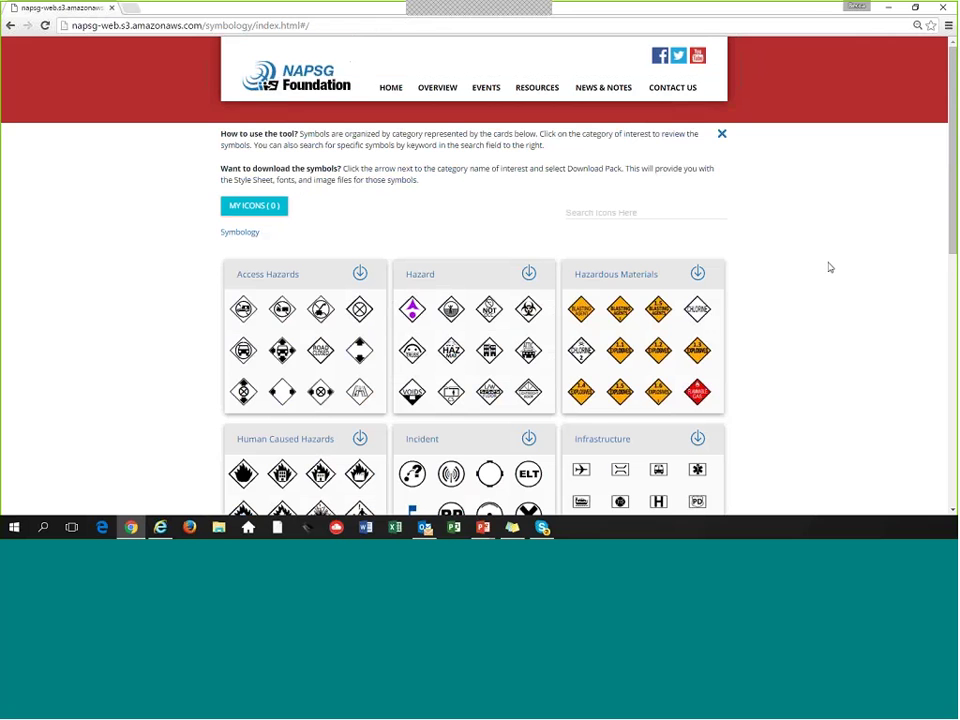
{"action": "scroll", "coordinate": [829, 267], "scroll_direction": "down", "scroll_amount": 1}
{"action": "scroll", "coordinate": [826, 270], "scroll_direction": "up", "scroll_amount": 1}
{"action": "left_click", "coordinate": [360, 274]}
{"action": "left_click", "coordinate": [317, 311]}
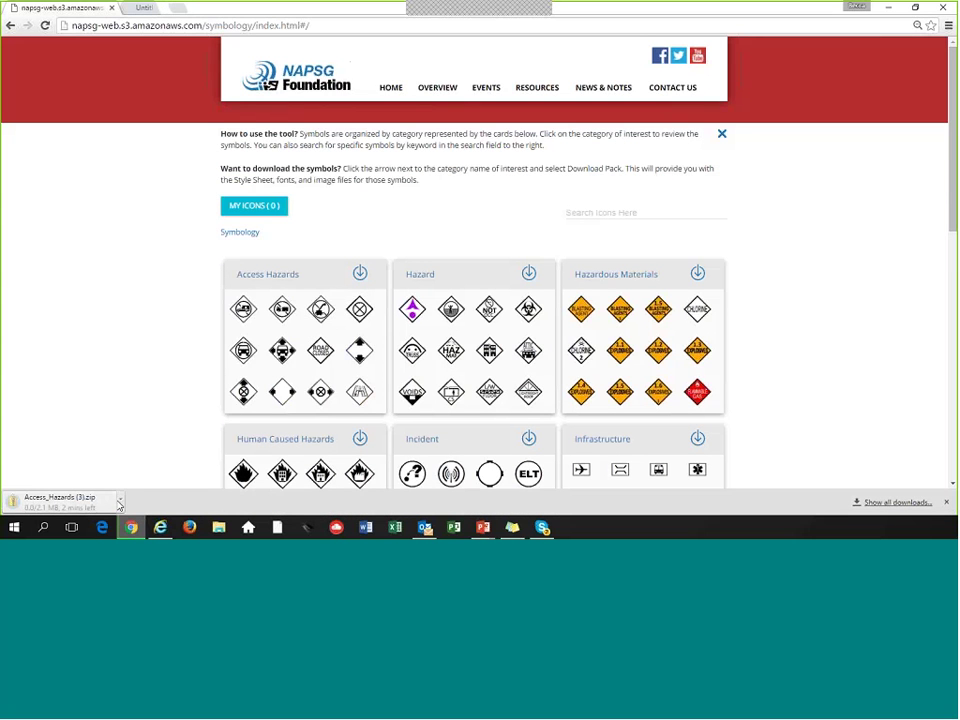
{"action": "left_click", "coordinate": [117, 502]}
{"action": "left_click", "coordinate": [120, 503]}
{"action": "left_click", "coordinate": [166, 463]}
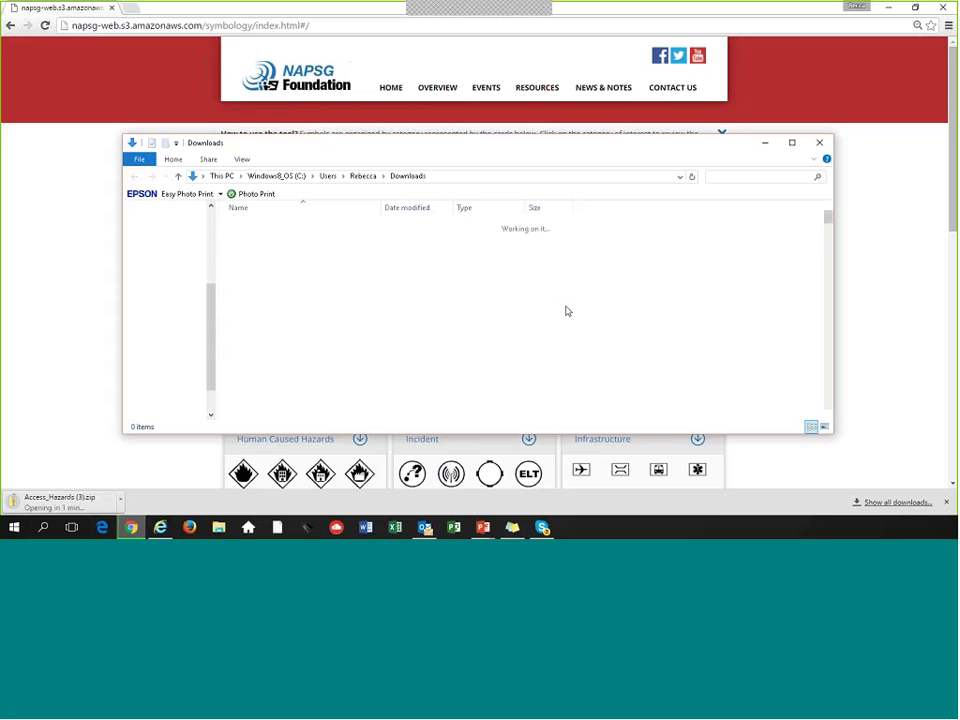
{"action": "right_click", "coordinate": [300, 414]}
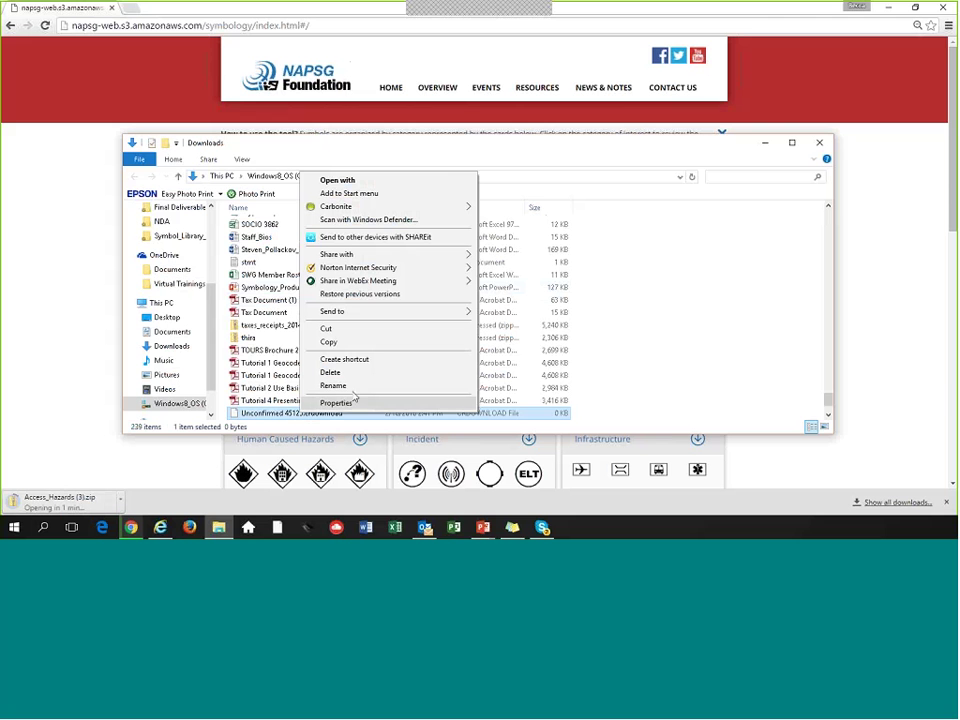
{"action": "mouse_move", "coordinate": [360, 314]}
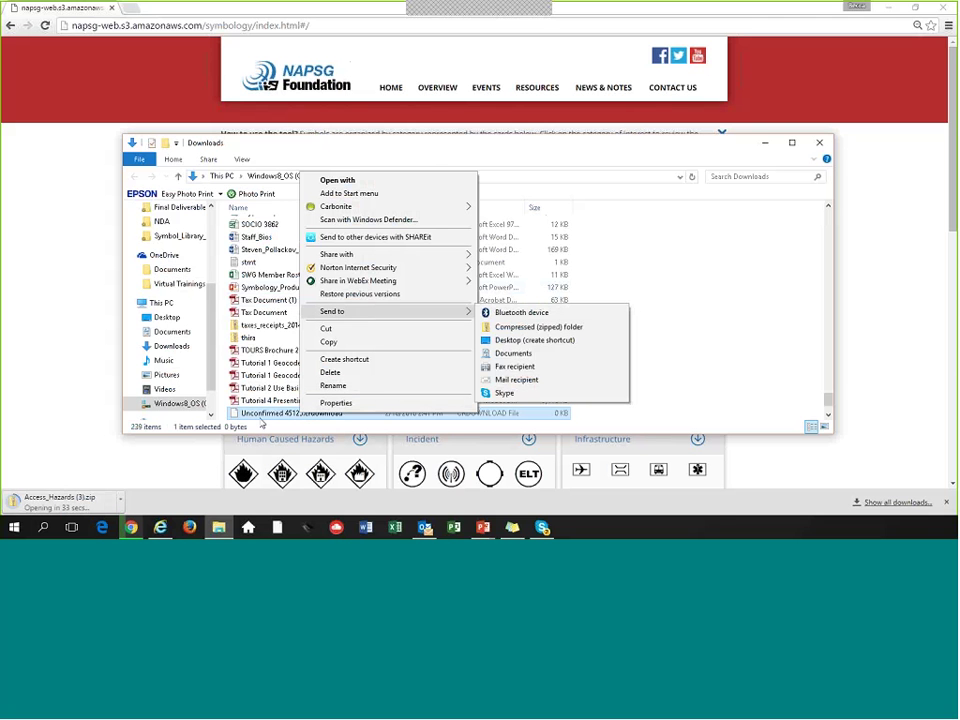
{"action": "key", "text": "Escape"}
{"action": "key", "text": "Return"}
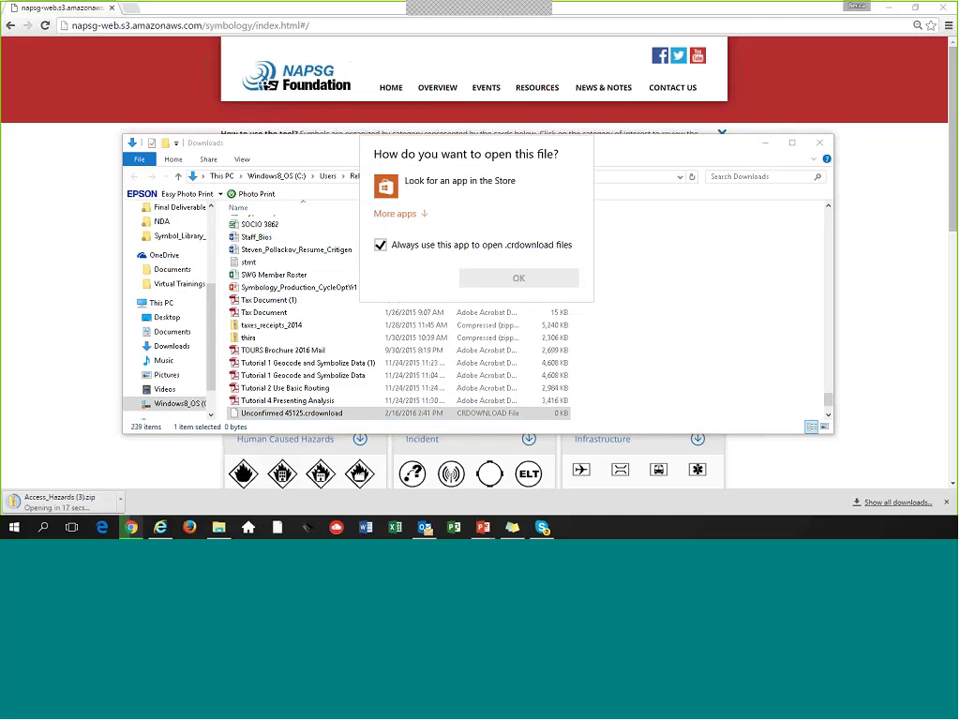
{"action": "left_click", "coordinate": [380, 244]}
{"action": "left_click", "coordinate": [820, 143]}
{"action": "left_click", "coordinate": [820, 143]}
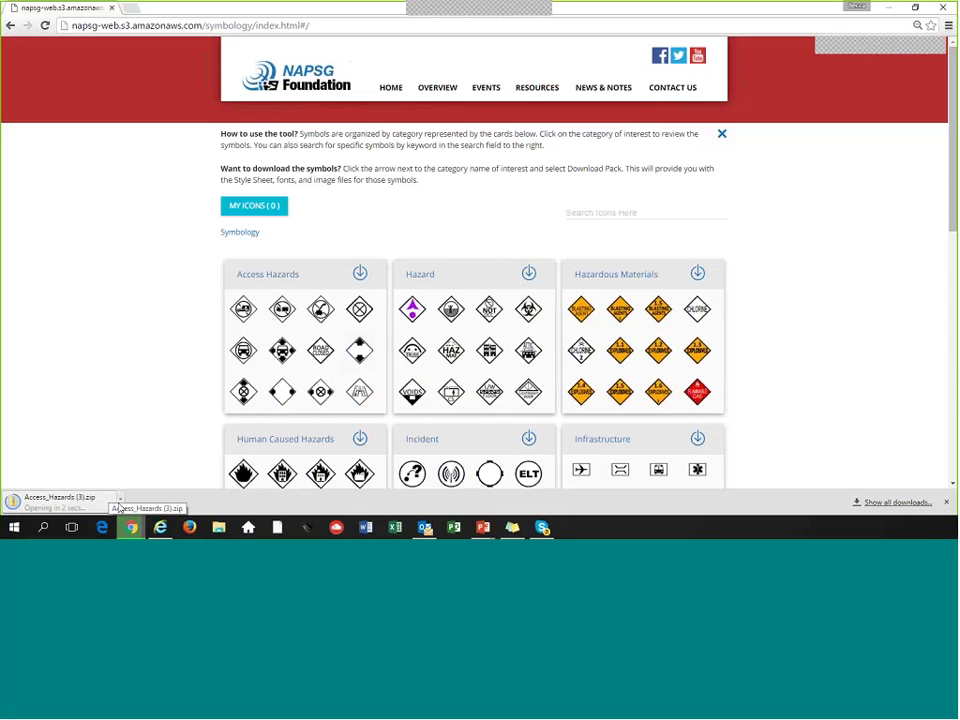
Show the downloaded Access_Hazards (3) zip in its folder, open its Access_Hazards folder and examine the pack's contents.
{"action": "left_click", "coordinate": [120, 498]}
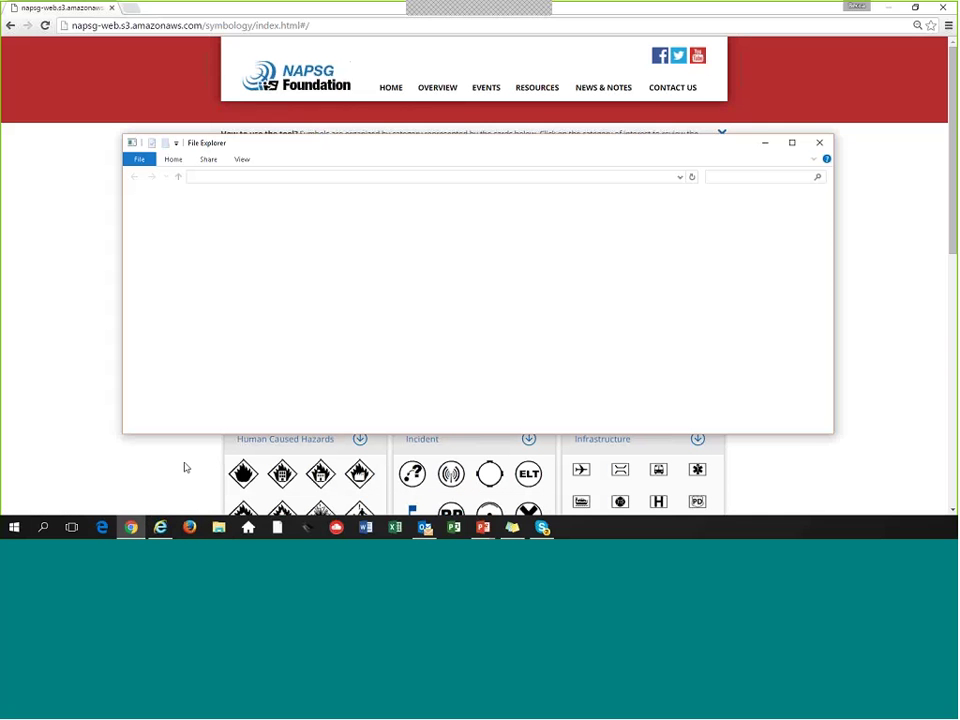
{"action": "double_click", "coordinate": [274, 225]}
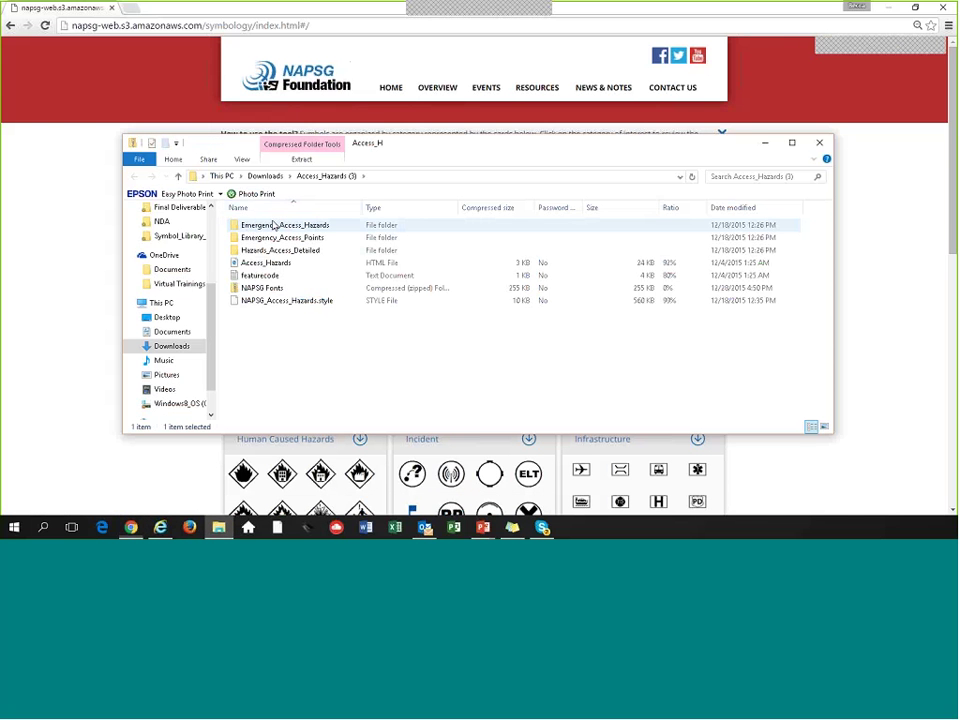
{"action": "right_click", "coordinate": [245, 288]}
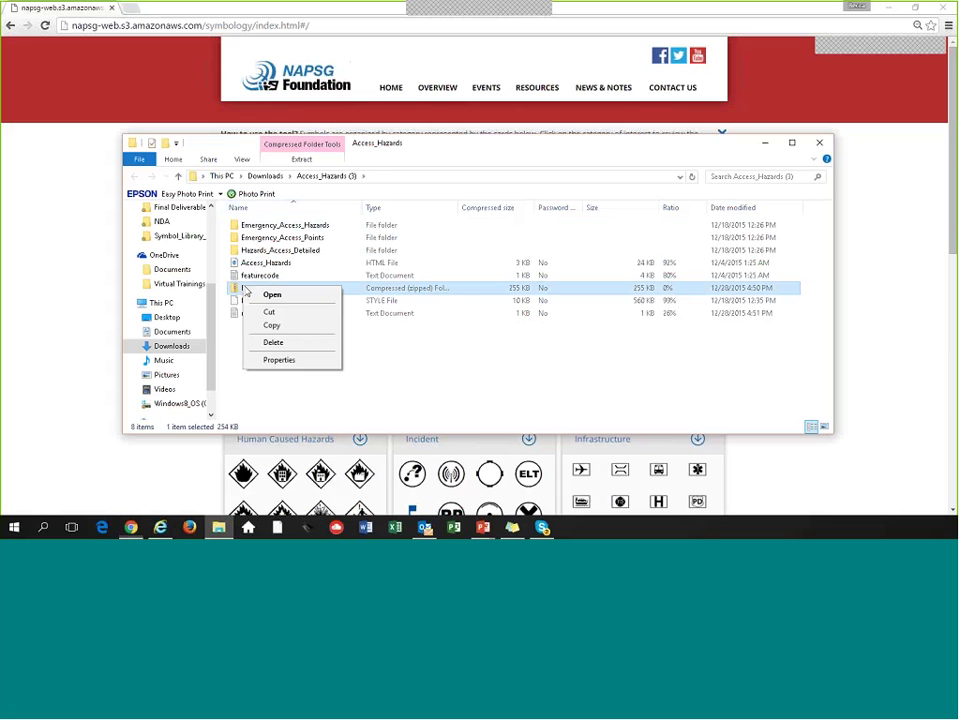
{"action": "right_click", "coordinate": [363, 290]}
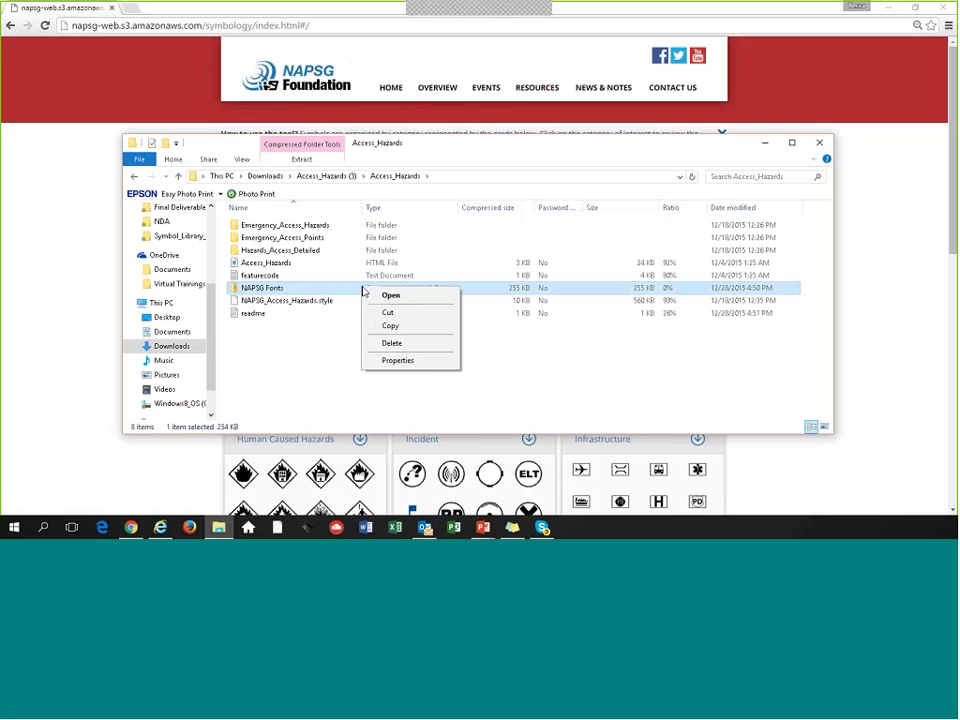
{"action": "left_click", "coordinate": [342, 309]}
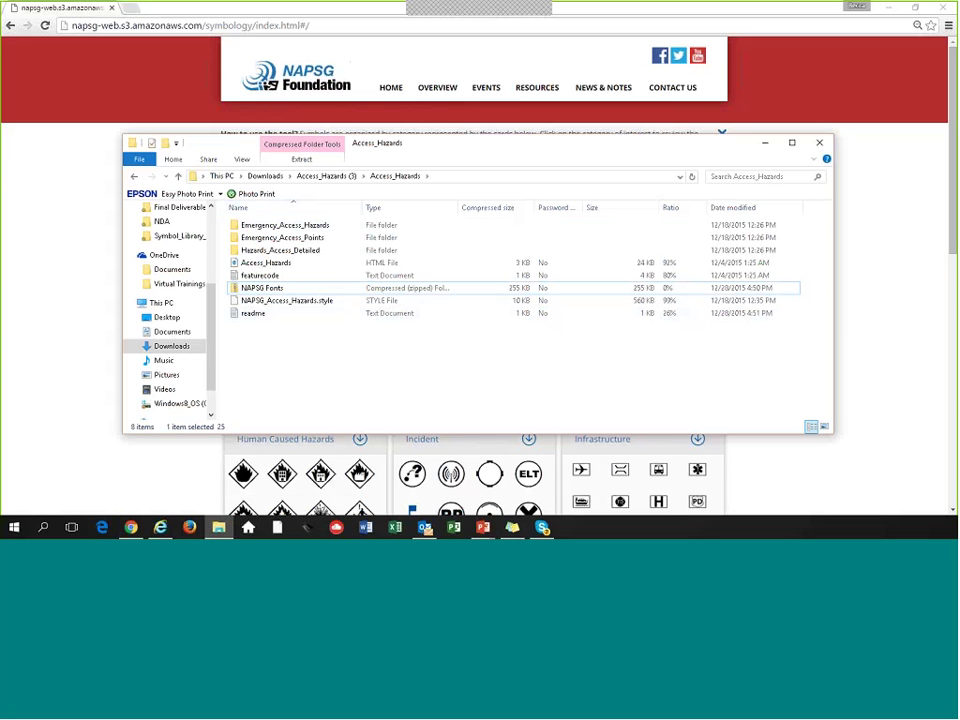
{"action": "left_click", "coordinate": [340, 369]}
{"action": "key", "text": "space"}
{"action": "key", "text": "Down"}
{"action": "left_click", "coordinate": [264, 291]}
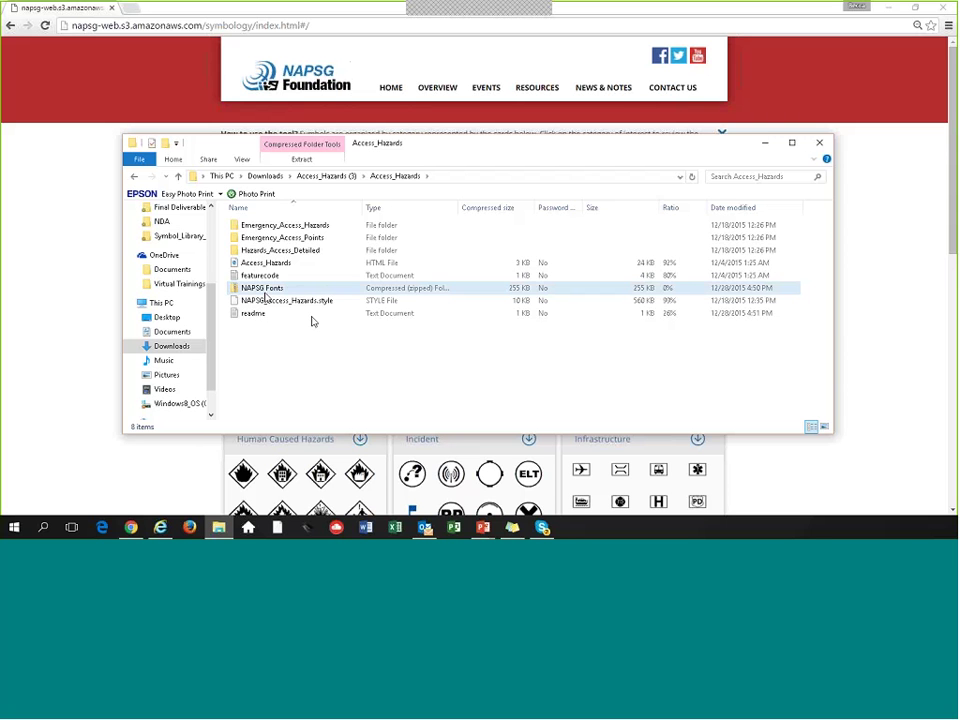
Open the NAPSG Fonts archive, look over its font files and return to the symbol library in the browser.
{"action": "left_click", "coordinate": [280, 288]}
{"action": "right_click", "coordinate": [268, 292]}
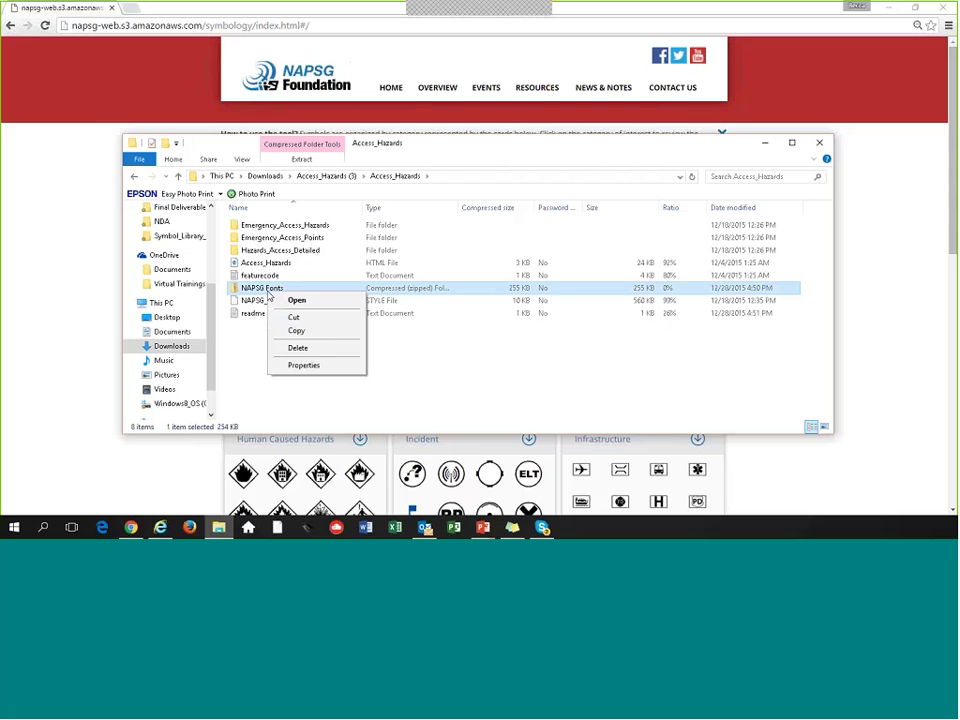
{"action": "left_click", "coordinate": [256, 293]}
{"action": "double_click", "coordinate": [256, 290]}
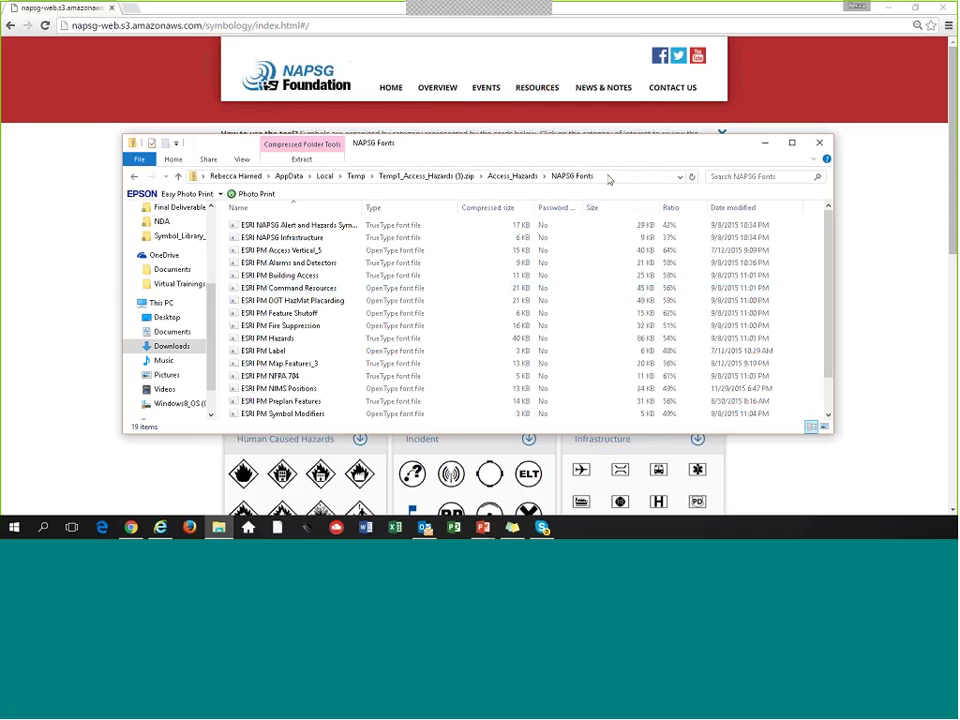
{"action": "left_click", "coordinate": [26, 286]}
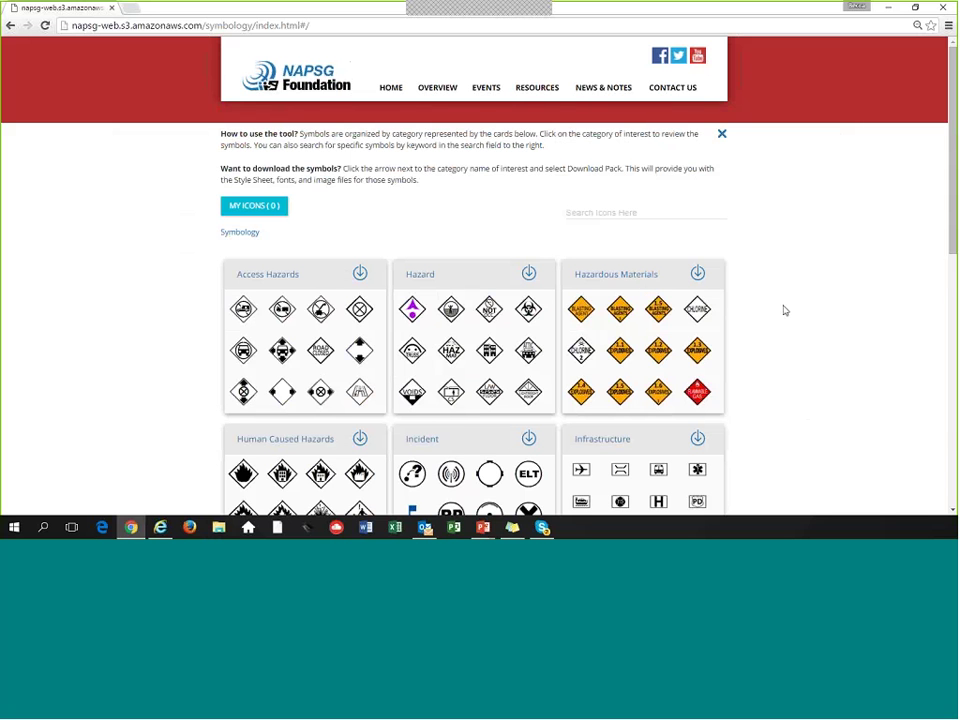
Open the Preplan category and look through its Preplan Features and Fire Suppression Detailed symbols.
{"action": "scroll", "coordinate": [785, 311], "scroll_direction": "down", "scroll_amount": 4}
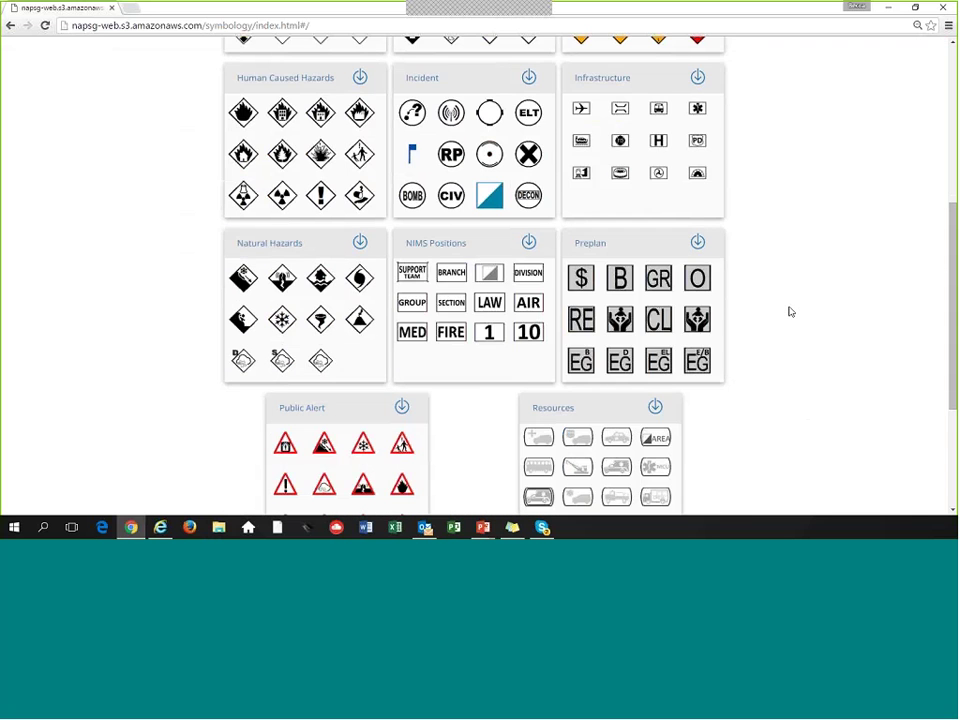
{"action": "scroll", "coordinate": [789, 312], "scroll_direction": "down", "scroll_amount": 2}
{"action": "scroll", "coordinate": [583, 168], "scroll_direction": "up", "scroll_amount": 1}
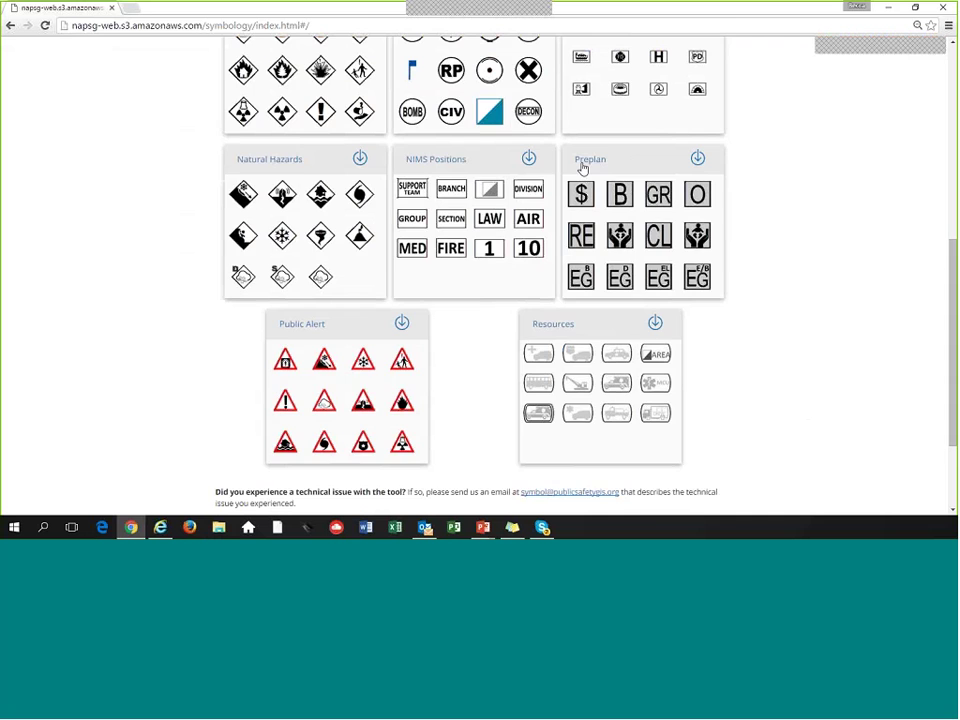
{"action": "left_click", "coordinate": [584, 164]}
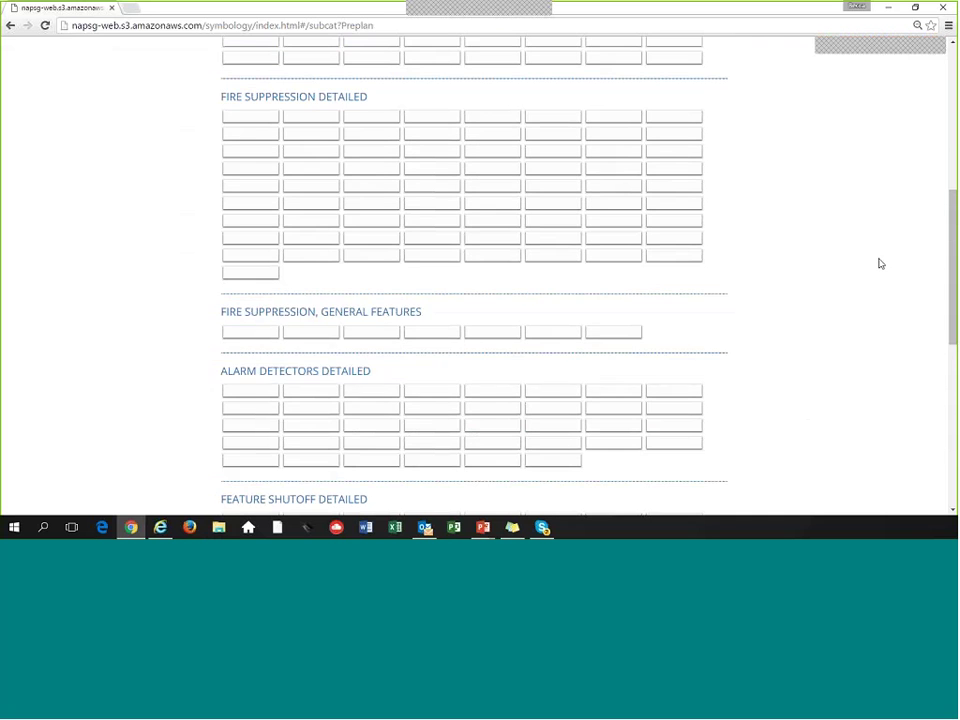
{"action": "scroll", "coordinate": [711, 272], "scroll_direction": "up", "scroll_amount": 5}
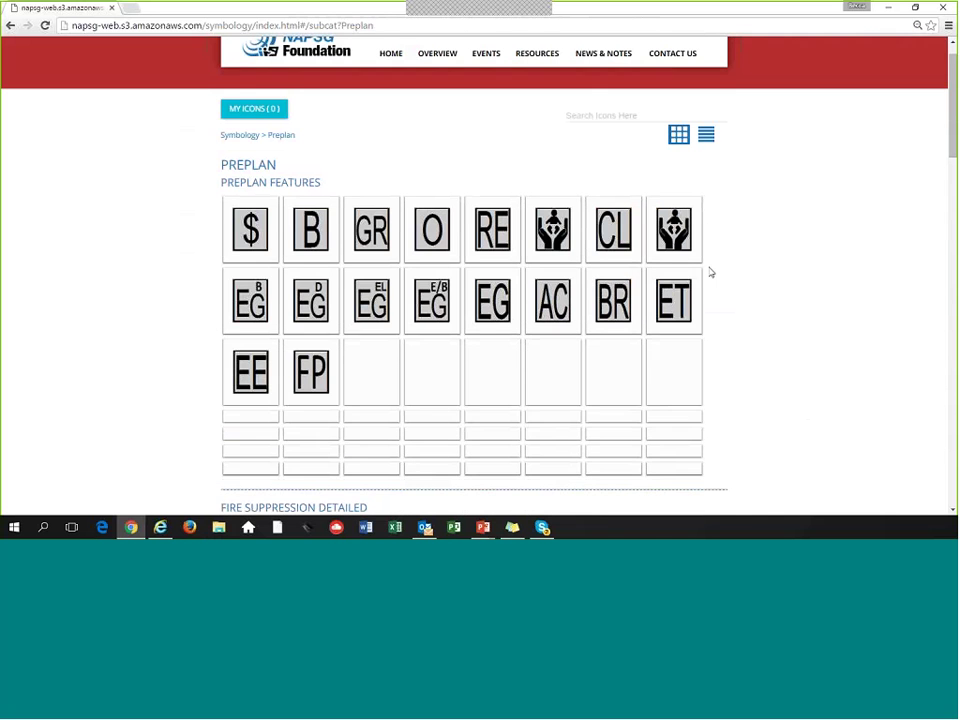
{"action": "scroll", "coordinate": [812, 313], "scroll_direction": "up", "scroll_amount": 1}
{"action": "scroll", "coordinate": [816, 300], "scroll_direction": "down", "scroll_amount": 1}
{"action": "scroll", "coordinate": [818, 301], "scroll_direction": "down", "scroll_amount": 2}
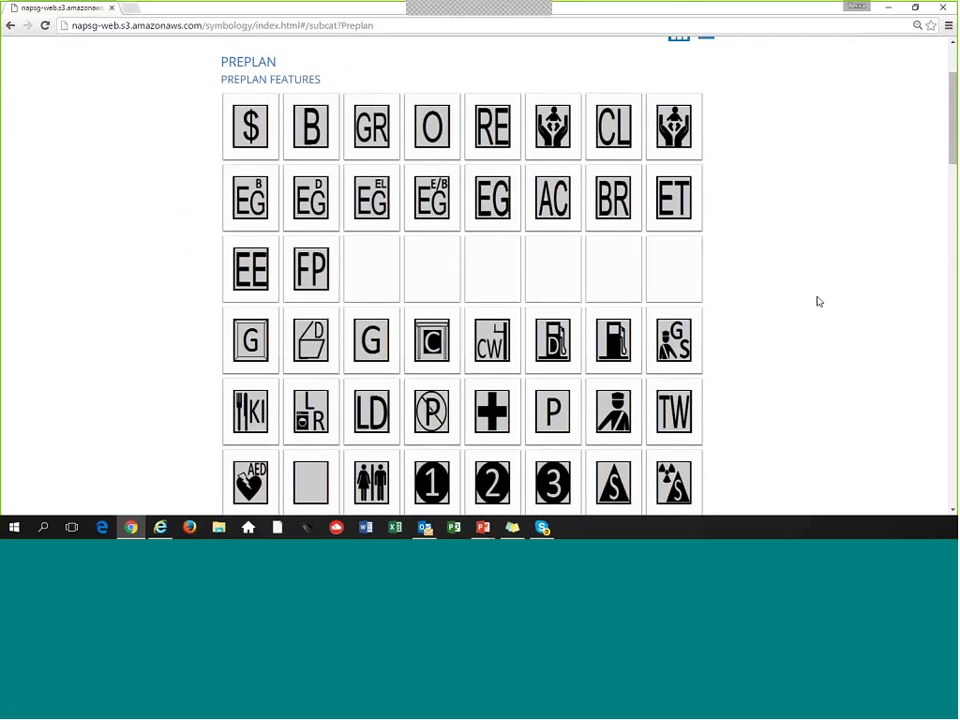
{"action": "scroll", "coordinate": [818, 301], "scroll_direction": "down", "scroll_amount": 3}
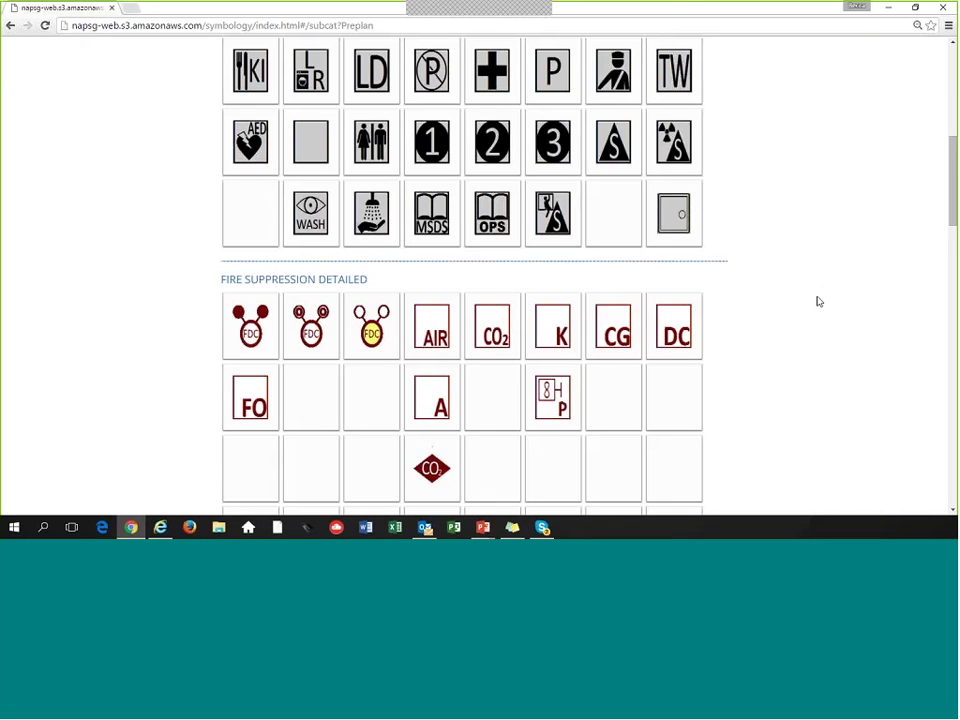
{"action": "scroll", "coordinate": [818, 301], "scroll_direction": "down", "scroll_amount": 2}
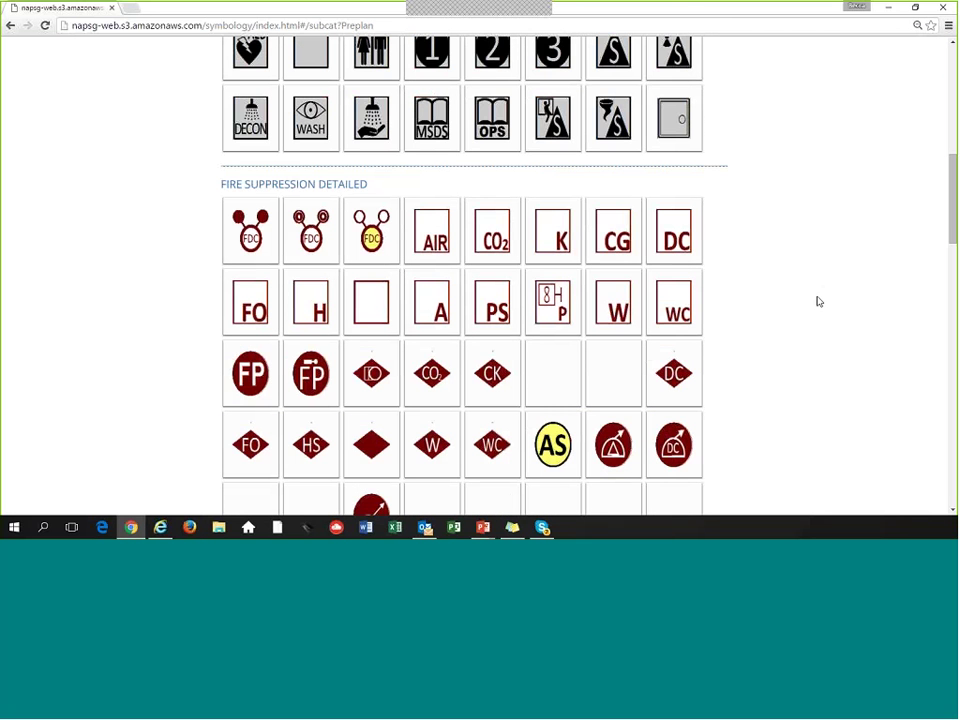
{"action": "scroll", "coordinate": [818, 301], "scroll_direction": "down", "scroll_amount": 2}
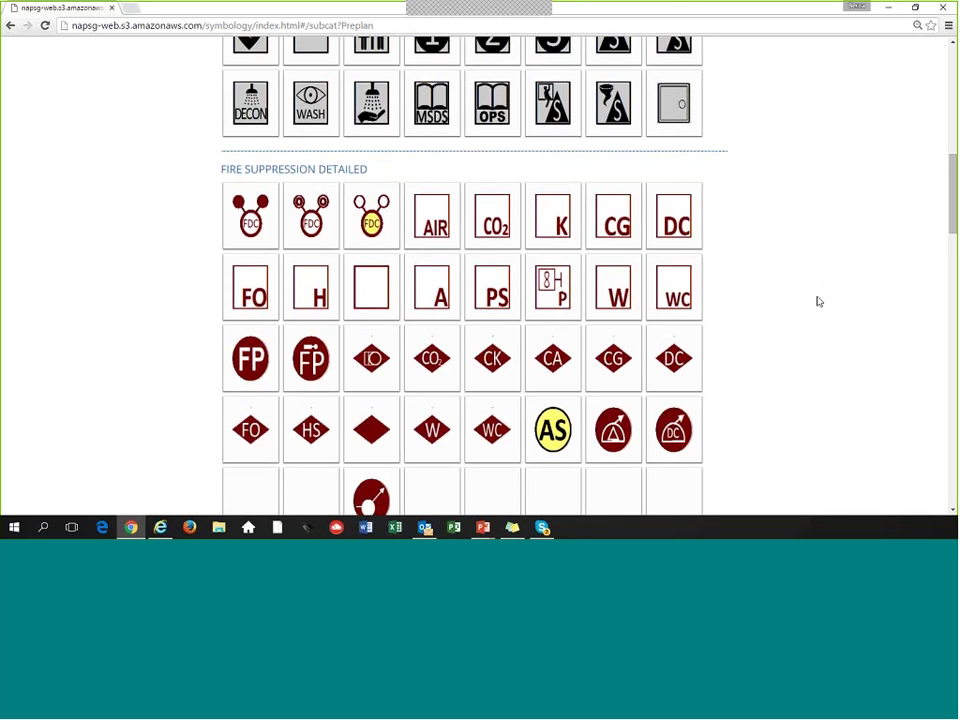
{"action": "scroll", "coordinate": [560, 283], "scroll_direction": "down", "scroll_amount": 1}
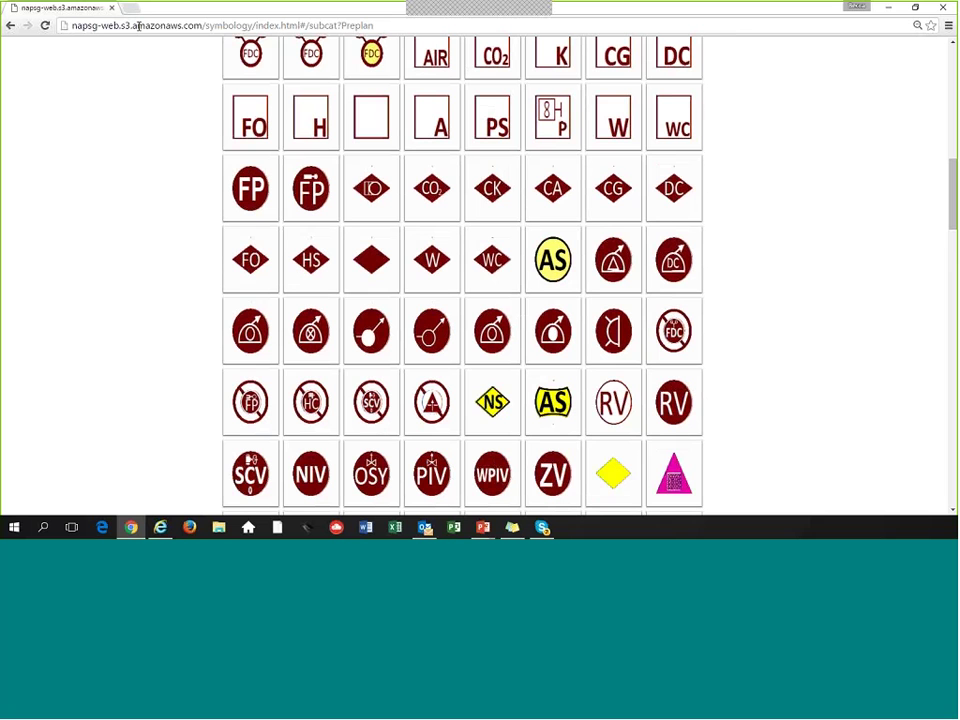
Return to the NAPSG Symbol Library page and open the Incident Symbology Framework & Guideline document.
{"action": "left_click", "coordinate": [12, 27]}
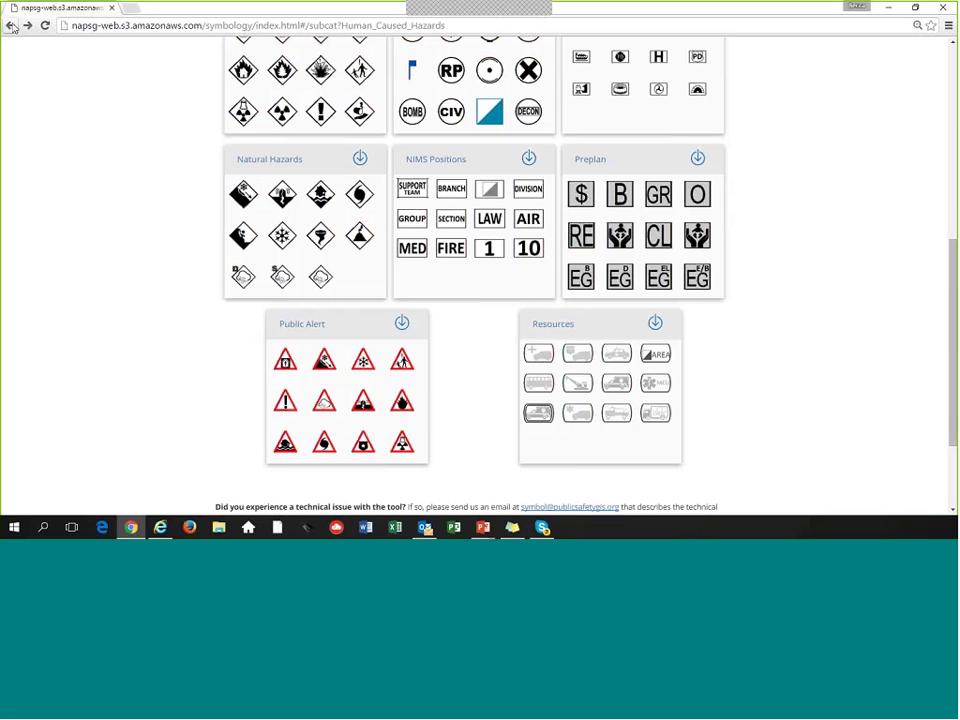
{"action": "left_click", "coordinate": [12, 27]}
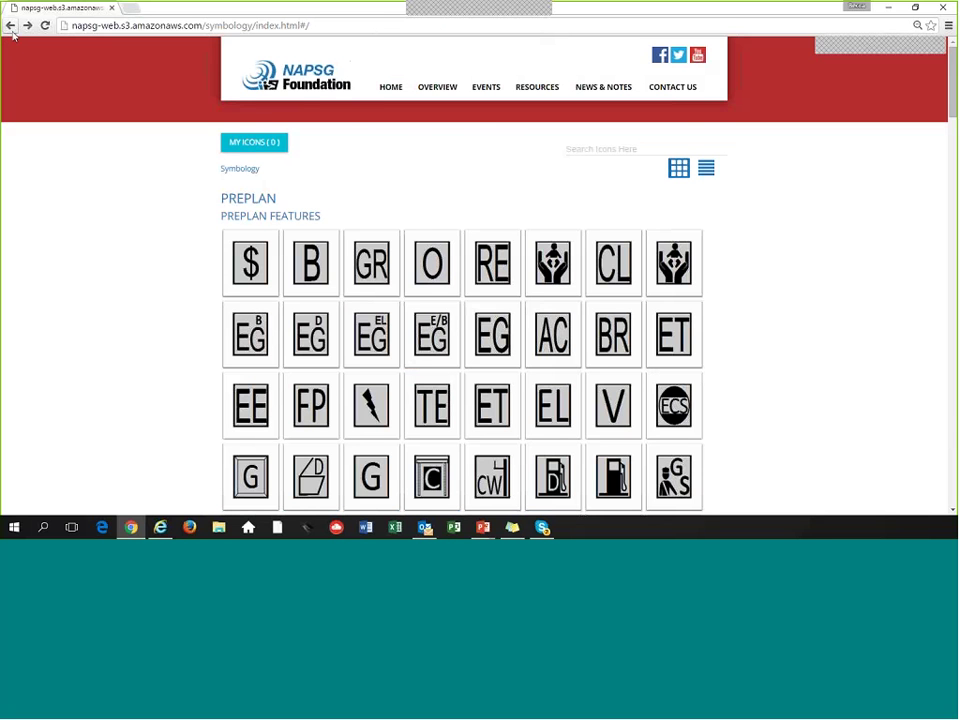
{"action": "left_click", "coordinate": [11, 28]}
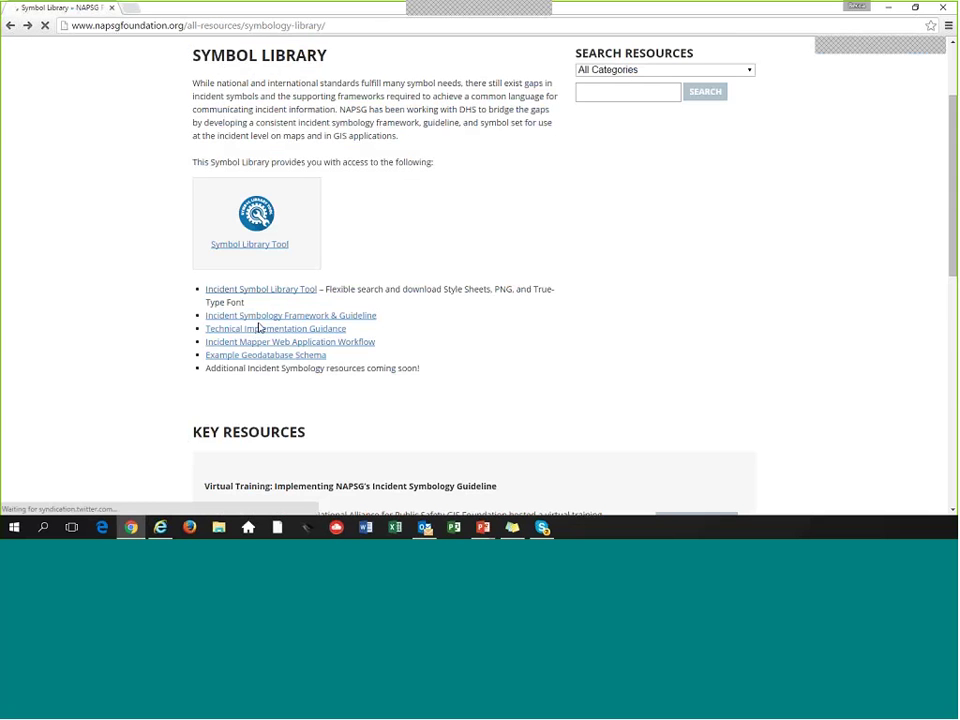
{"action": "left_click", "coordinate": [276, 316]}
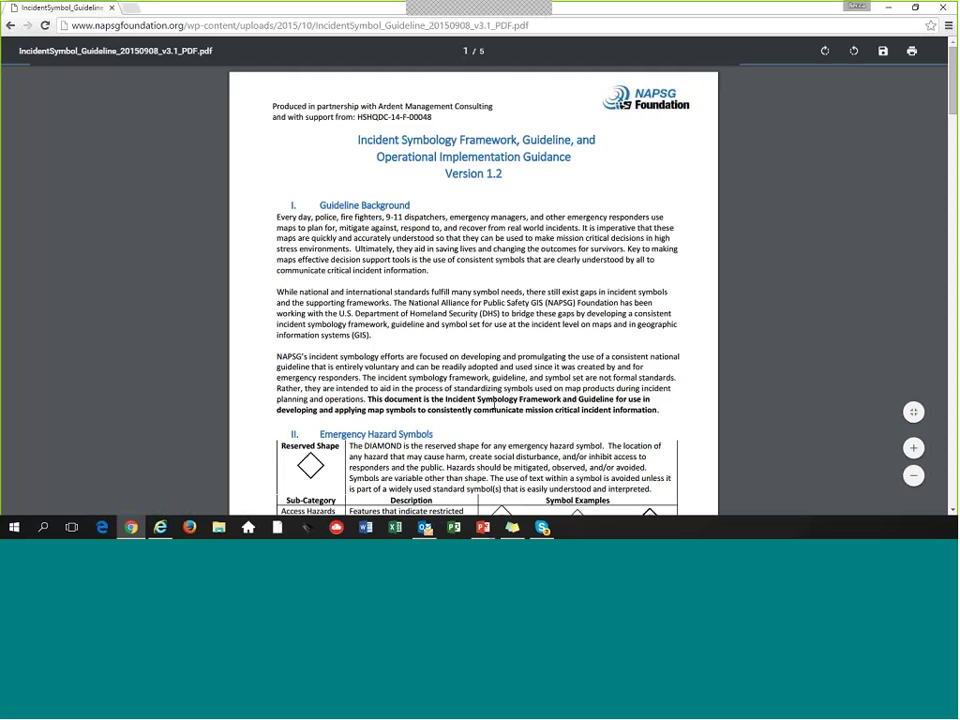
{"action": "scroll", "coordinate": [494, 402], "scroll_direction": "down", "scroll_amount": 1}
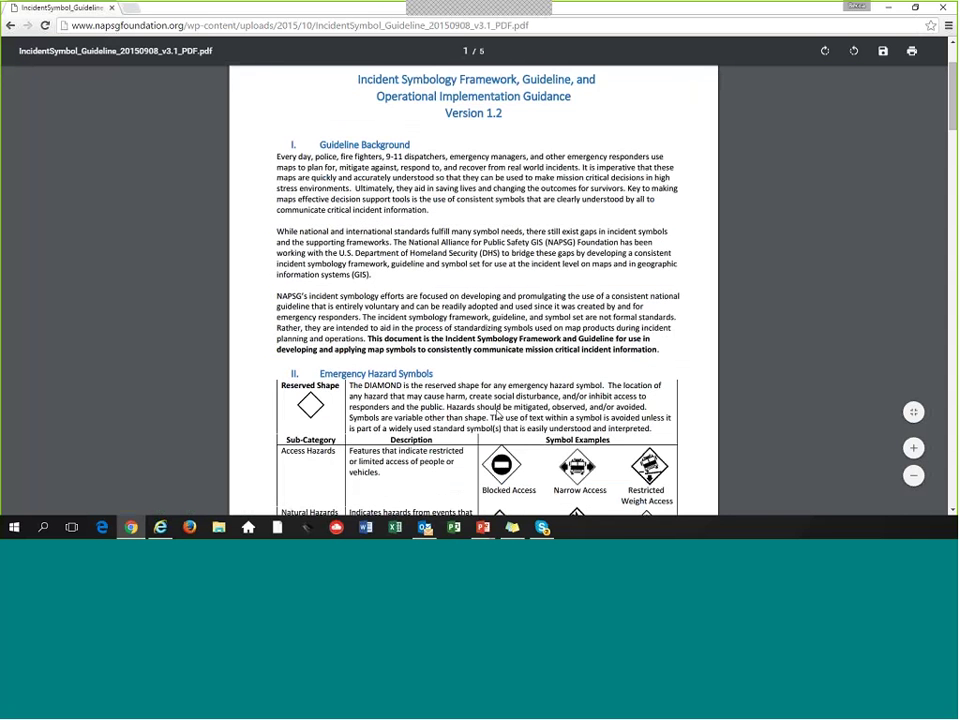
Examine the guideline's Emergency Hazard Symbols, Incident Symbols, Polygon or Area Features and Line Features sections.
{"action": "scroll", "coordinate": [540, 332], "scroll_direction": "up", "scroll_amount": 1}
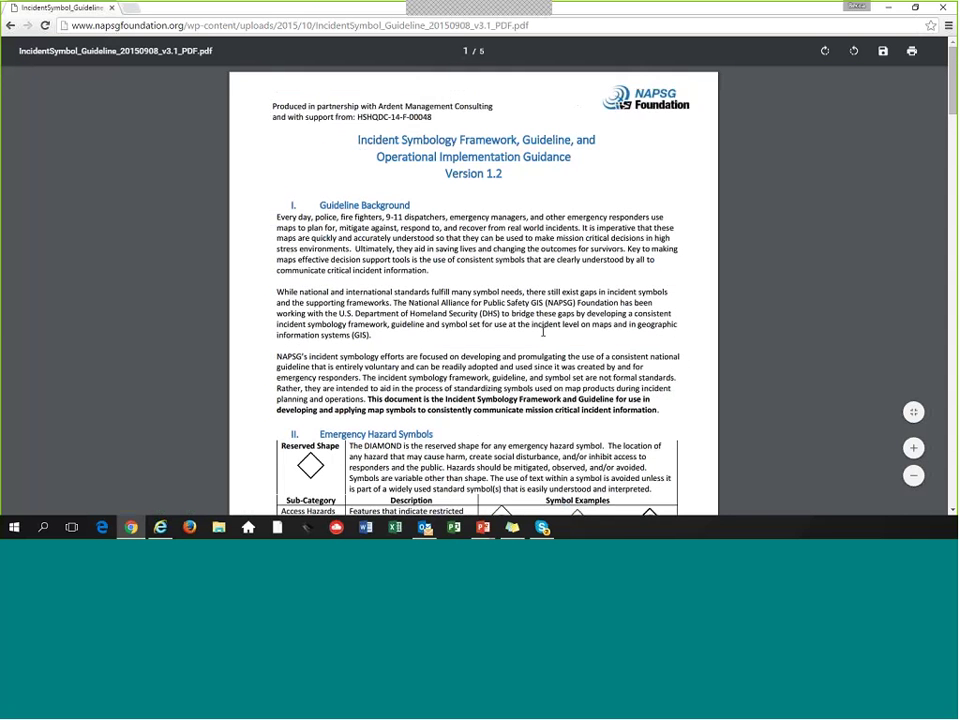
{"action": "scroll", "coordinate": [543, 332], "scroll_direction": "down", "scroll_amount": 1}
{"action": "scroll", "coordinate": [553, 353], "scroll_direction": "down", "scroll_amount": 5}
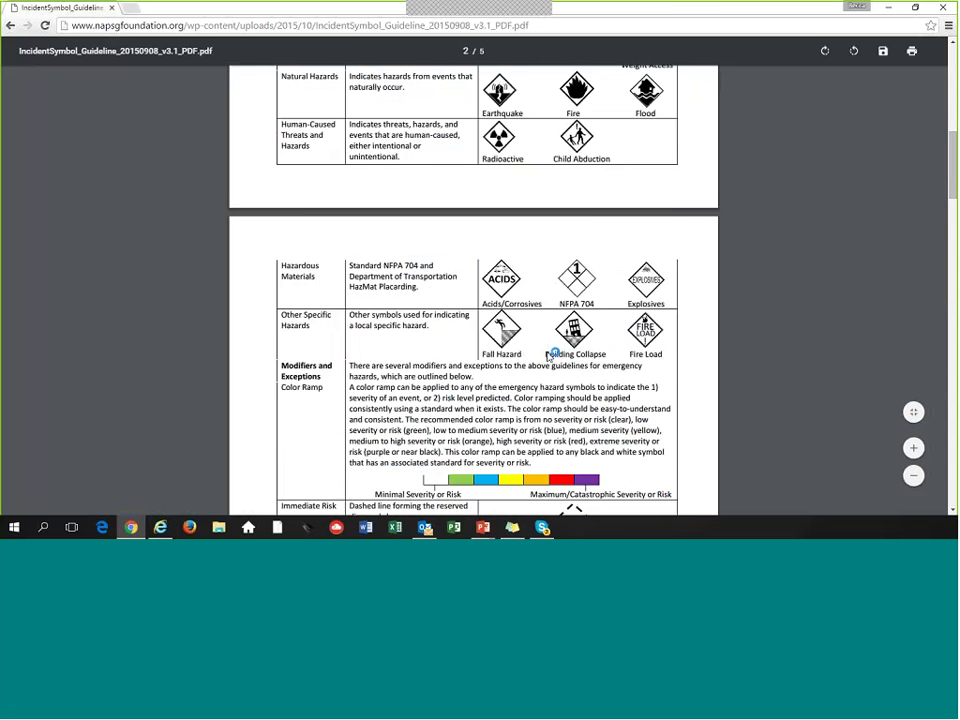
{"action": "scroll", "coordinate": [553, 355], "scroll_direction": "down", "scroll_amount": 2}
{"action": "scroll", "coordinate": [553, 358], "scroll_direction": "down", "scroll_amount": 5}
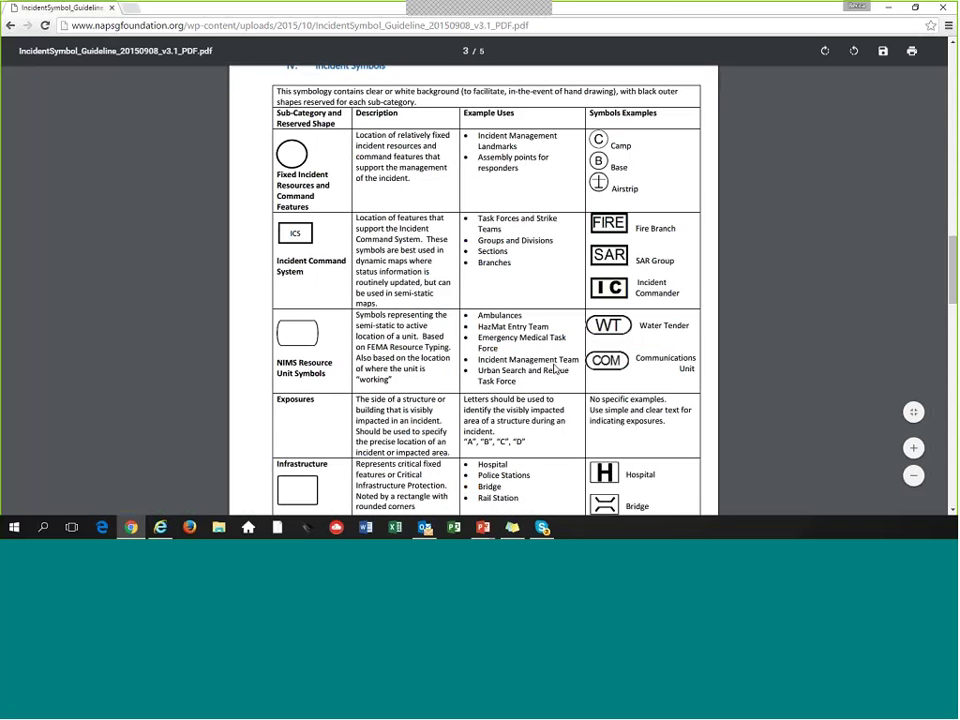
{"action": "scroll", "coordinate": [555, 369], "scroll_direction": "down", "scroll_amount": 5}
{"action": "scroll", "coordinate": [555, 369], "scroll_direction": "down", "scroll_amount": 3}
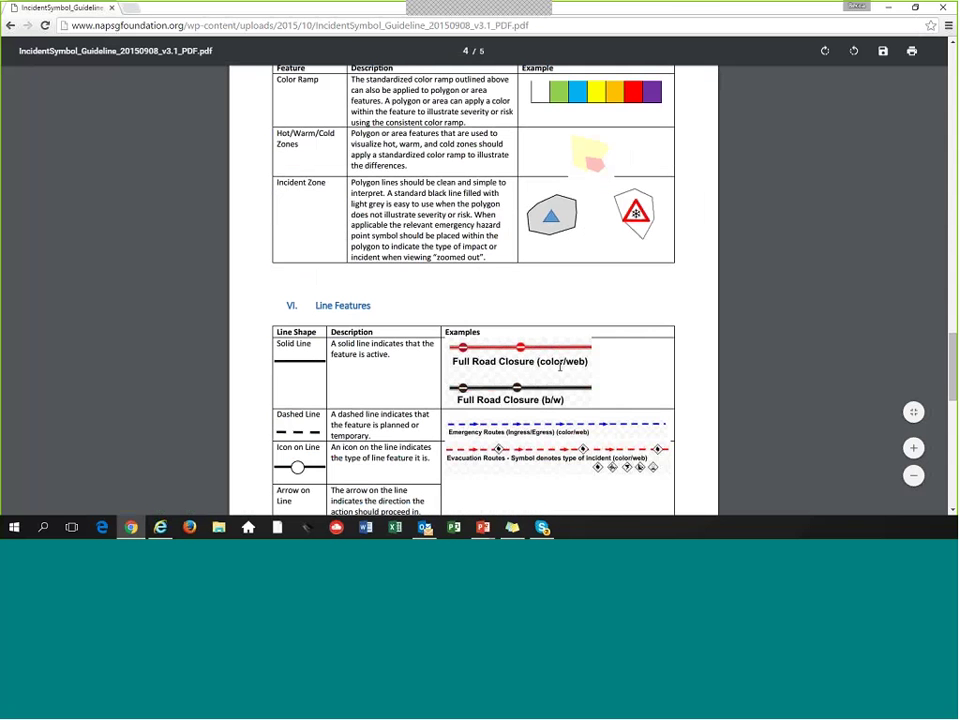
{"action": "scroll", "coordinate": [560, 366], "scroll_direction": "up", "scroll_amount": 8}
{"action": "scroll", "coordinate": [560, 366], "scroll_direction": "up", "scroll_amount": 2}
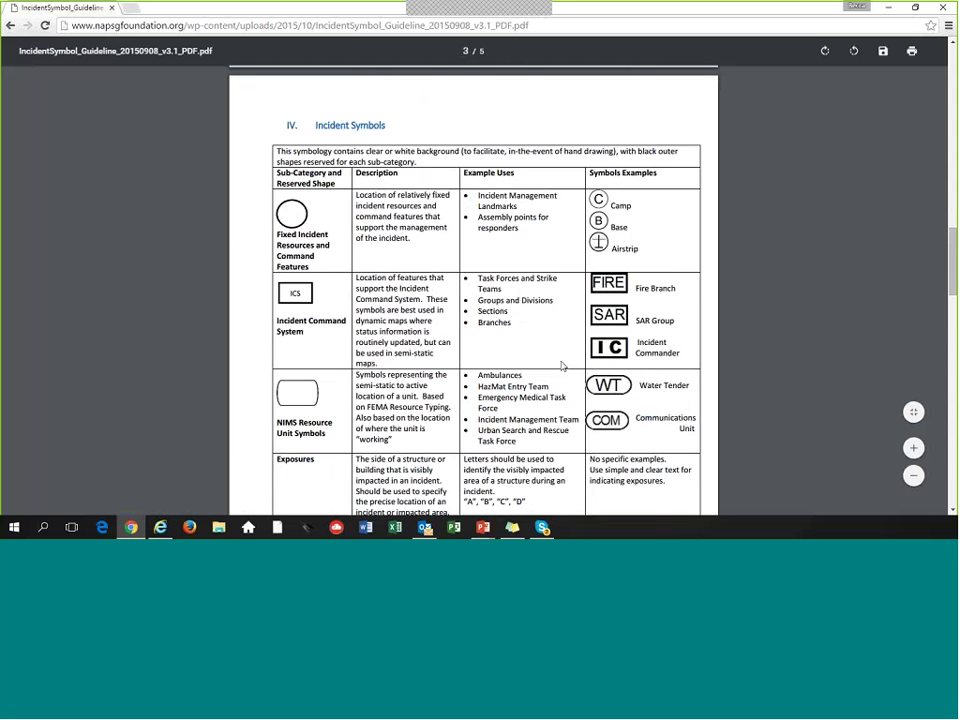
{"action": "scroll", "coordinate": [562, 366], "scroll_direction": "up", "scroll_amount": 4}
{"action": "scroll", "coordinate": [564, 366], "scroll_direction": "down", "scroll_amount": 10}
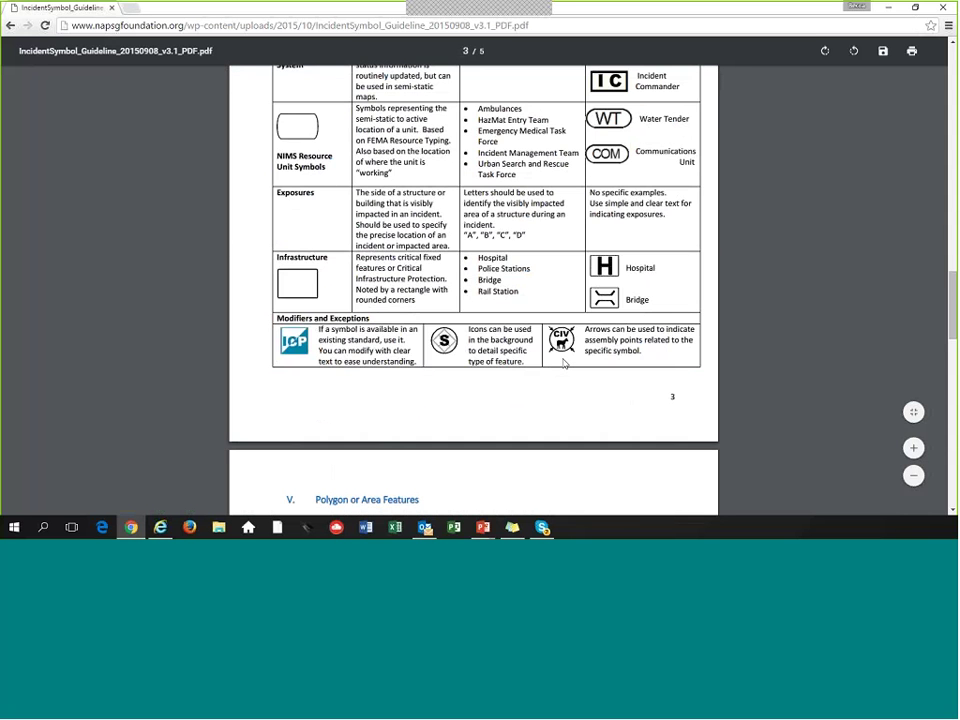
{"action": "scroll", "coordinate": [564, 364], "scroll_direction": "down", "scroll_amount": 4}
Examine the pre-incident symbols table on page 5, covering the designated shapes and colors, sub-categories and examples.
{"action": "scroll", "coordinate": [566, 363], "scroll_direction": "down", "scroll_amount": 10}
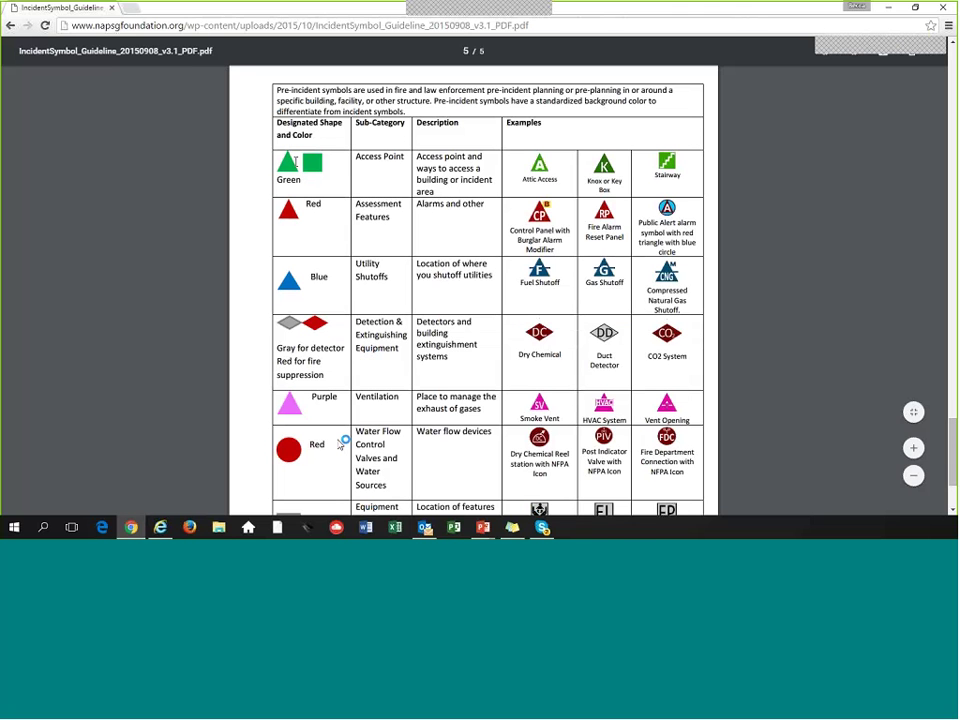
{"action": "scroll", "coordinate": [354, 465], "scroll_direction": "down", "scroll_amount": 1}
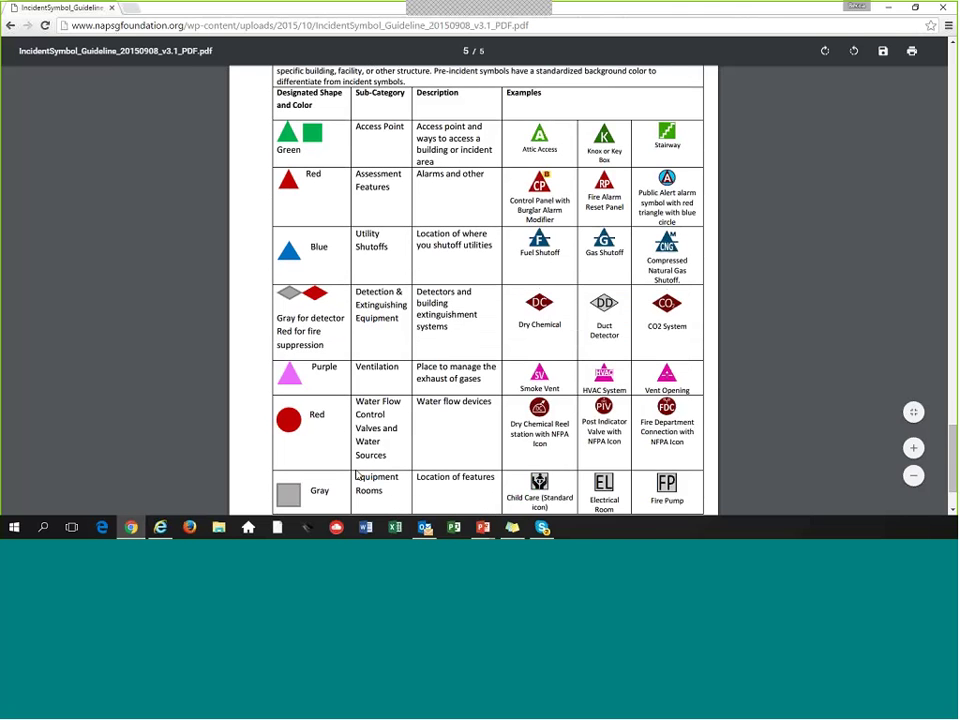
{"action": "scroll", "coordinate": [370, 471], "scroll_direction": "down", "scroll_amount": 3}
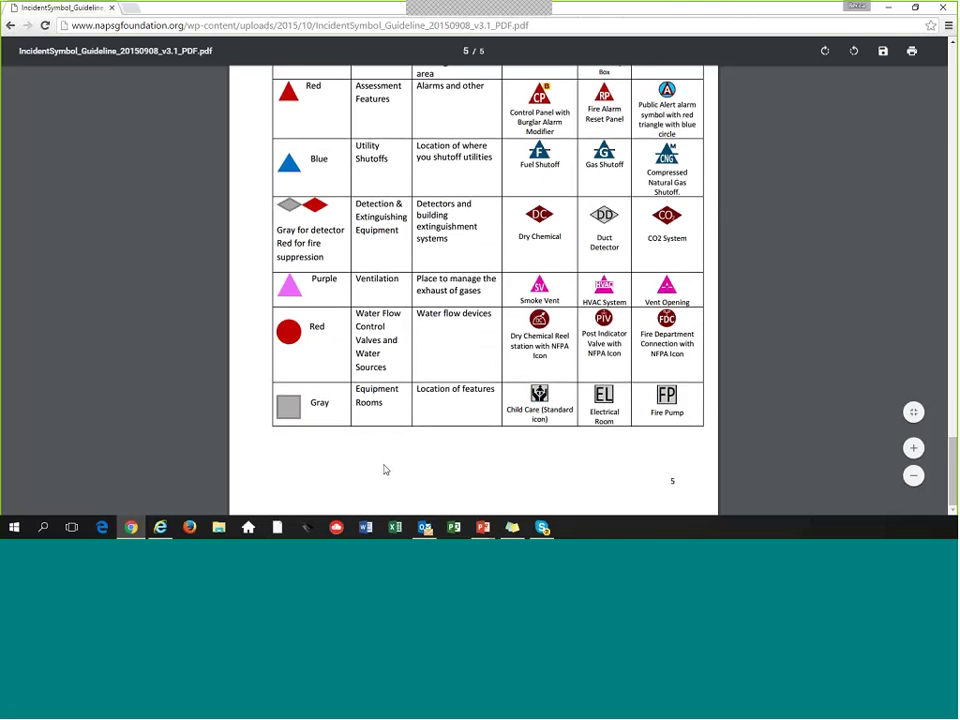
{"action": "scroll", "coordinate": [384, 469], "scroll_direction": "up", "scroll_amount": 1}
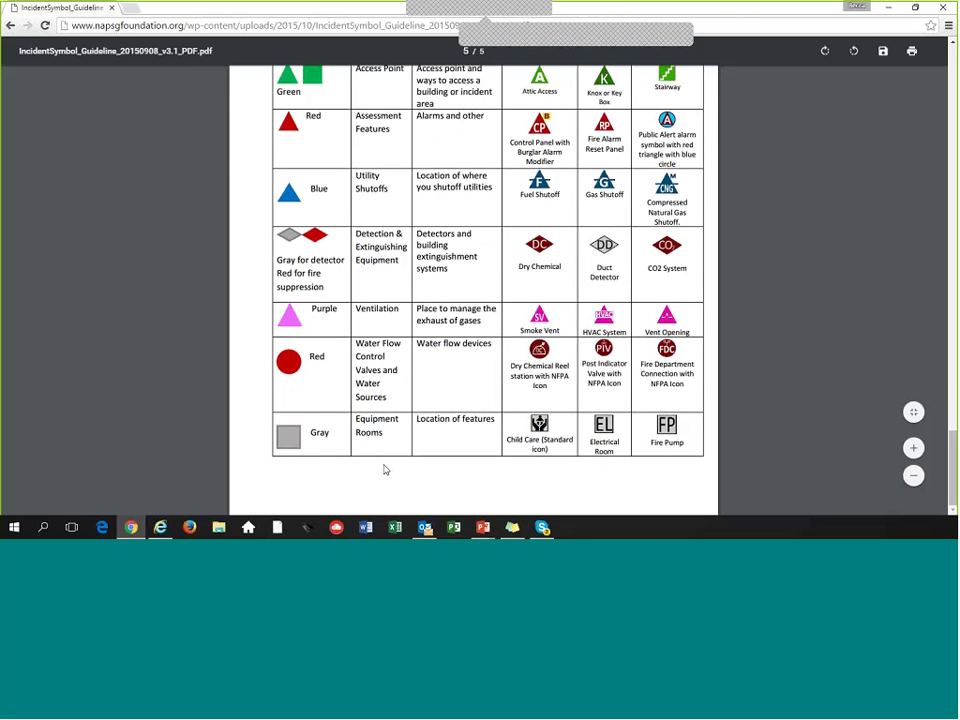
{"action": "scroll", "coordinate": [384, 469], "scroll_direction": "up", "scroll_amount": 8}
{"action": "scroll", "coordinate": [384, 469], "scroll_direction": "up", "scroll_amount": 20}
{"action": "scroll", "coordinate": [384, 465], "scroll_direction": "down", "scroll_amount": 10}
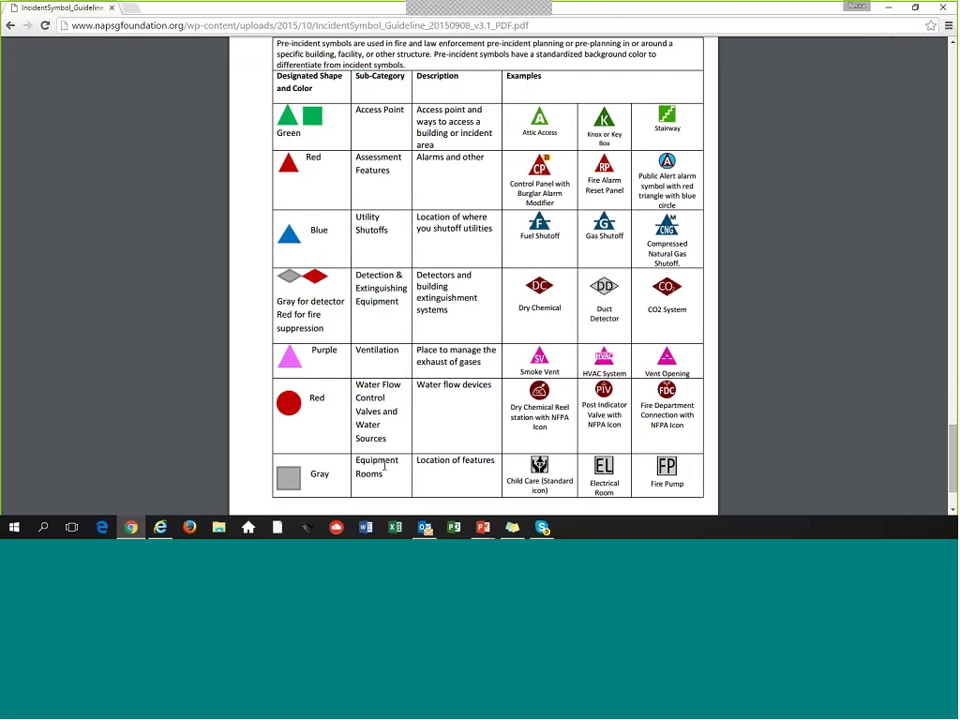
Switch to the running PowerPoint slide show and advance from the Frequently Asked Questions slide to the closing Thank You slide.
{"action": "mouse_move", "coordinate": [488, 527]}
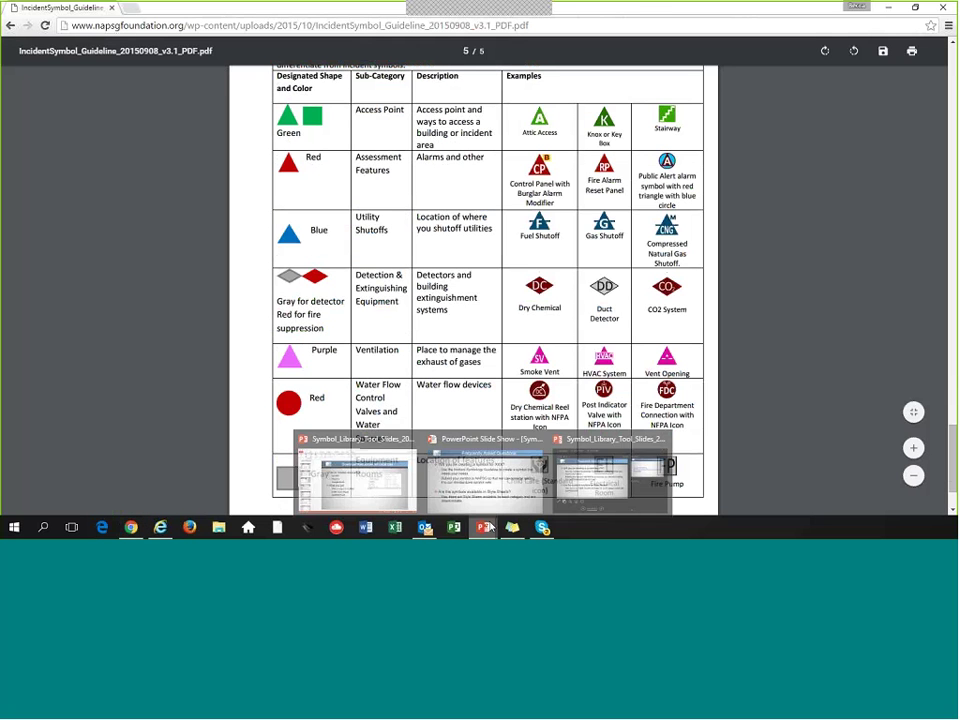
{"action": "left_click", "coordinate": [484, 475]}
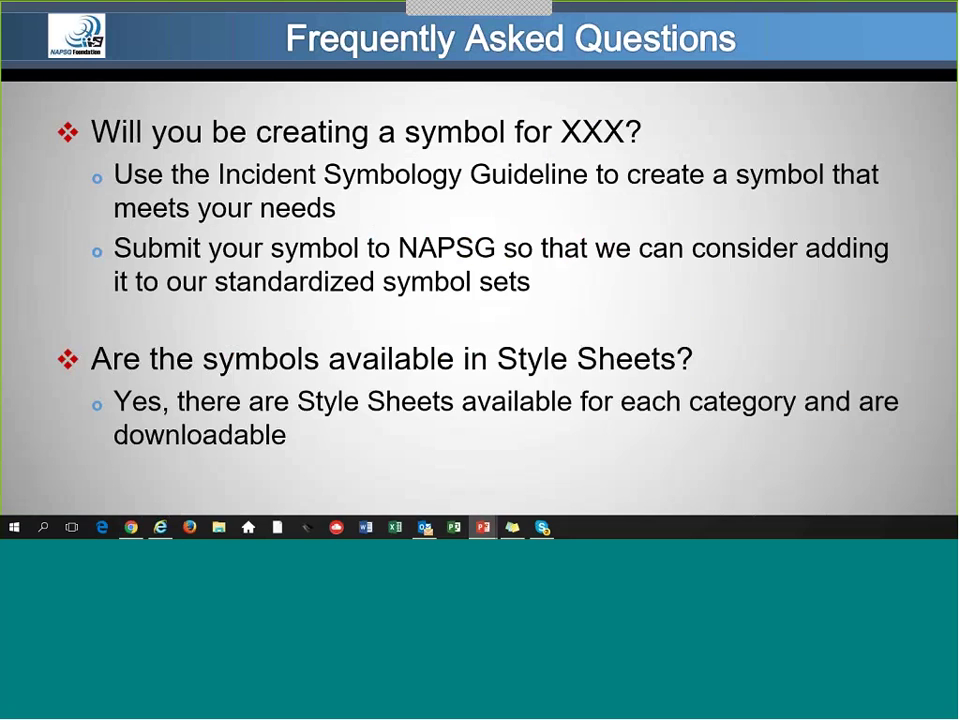
{"action": "key", "text": "Right"}
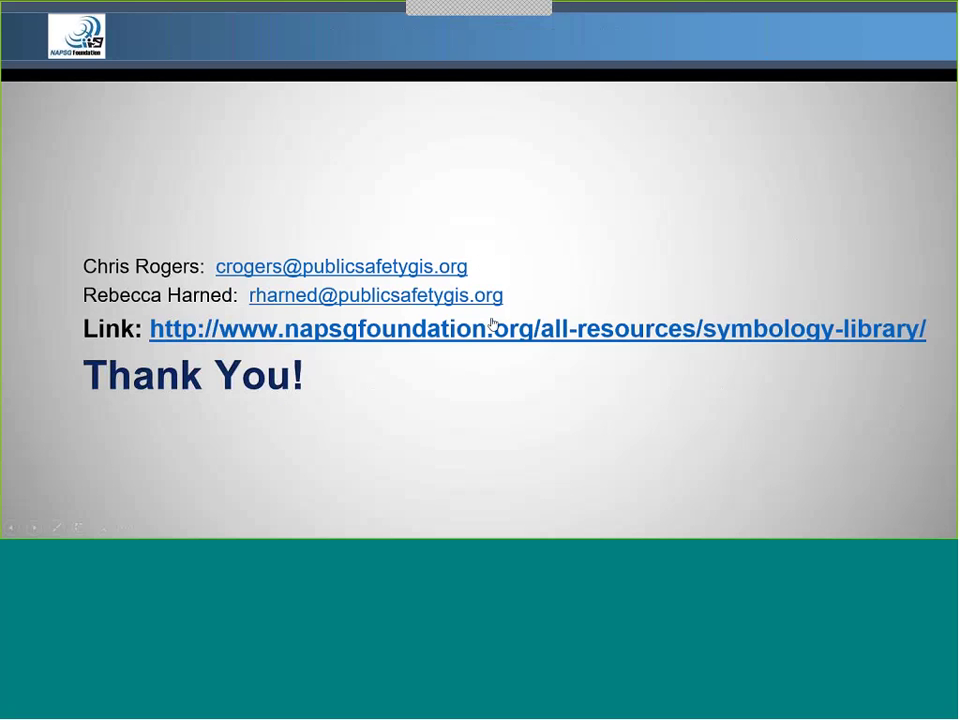